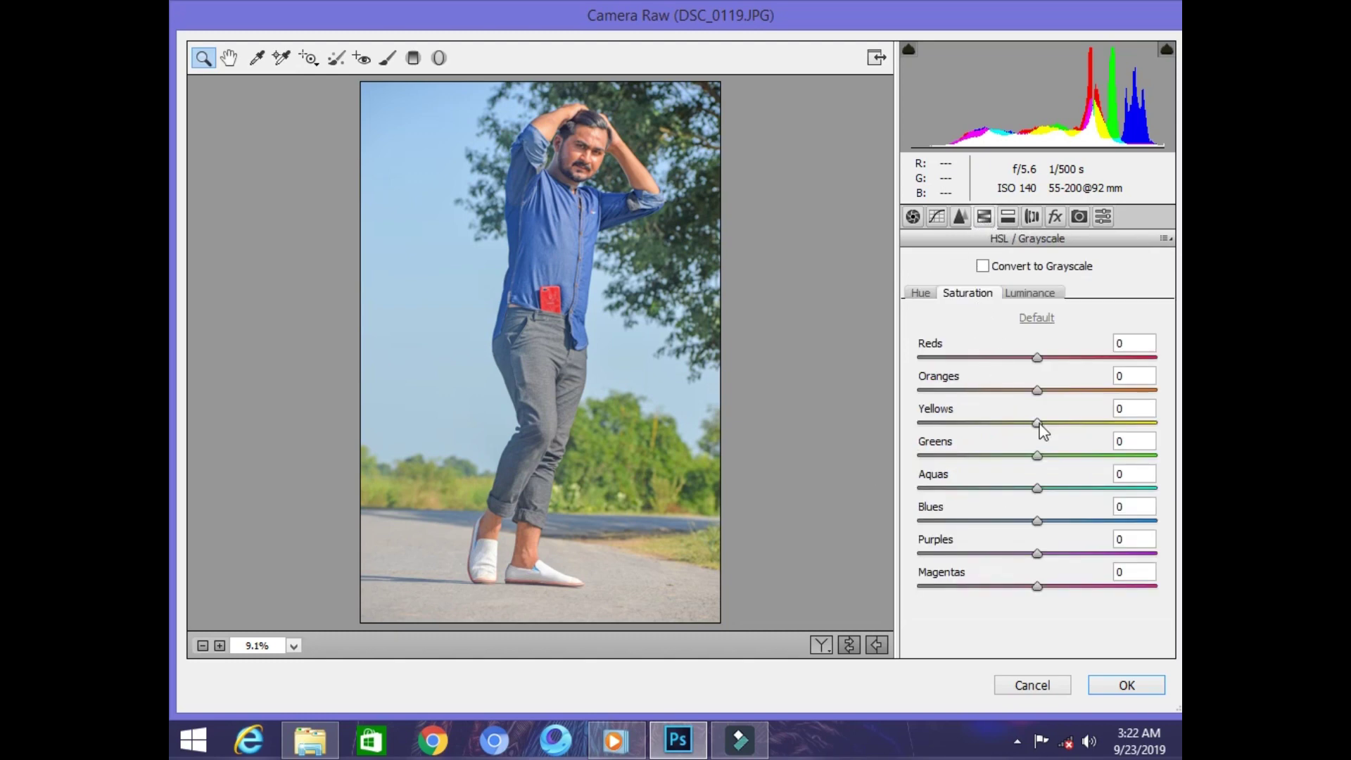
Set the saturation of Yellows to -100, Oranges to +1 and Greens to -100, and apply the Camera Raw adjustments.
drag(984, 430, 874, 434)
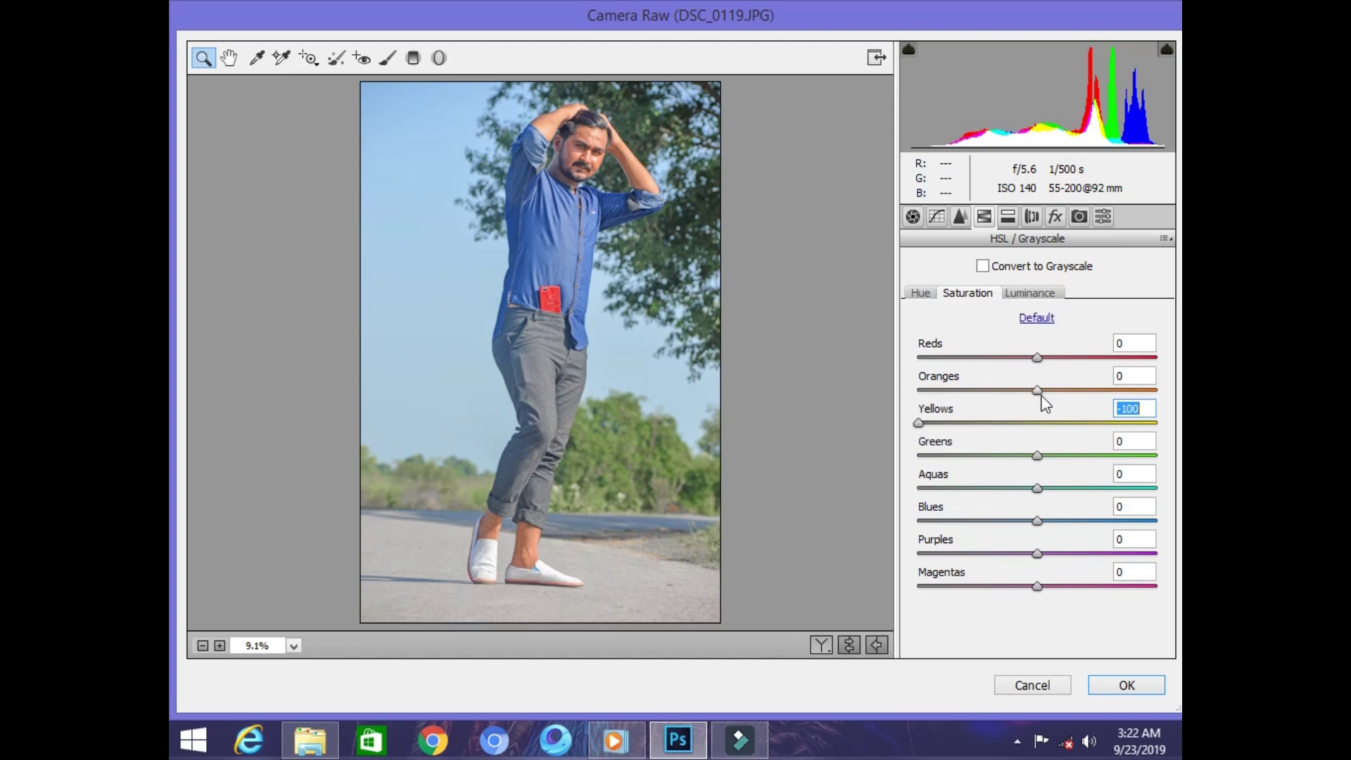
drag(1037, 391, 962, 418)
drag(1092, 455, 870, 462)
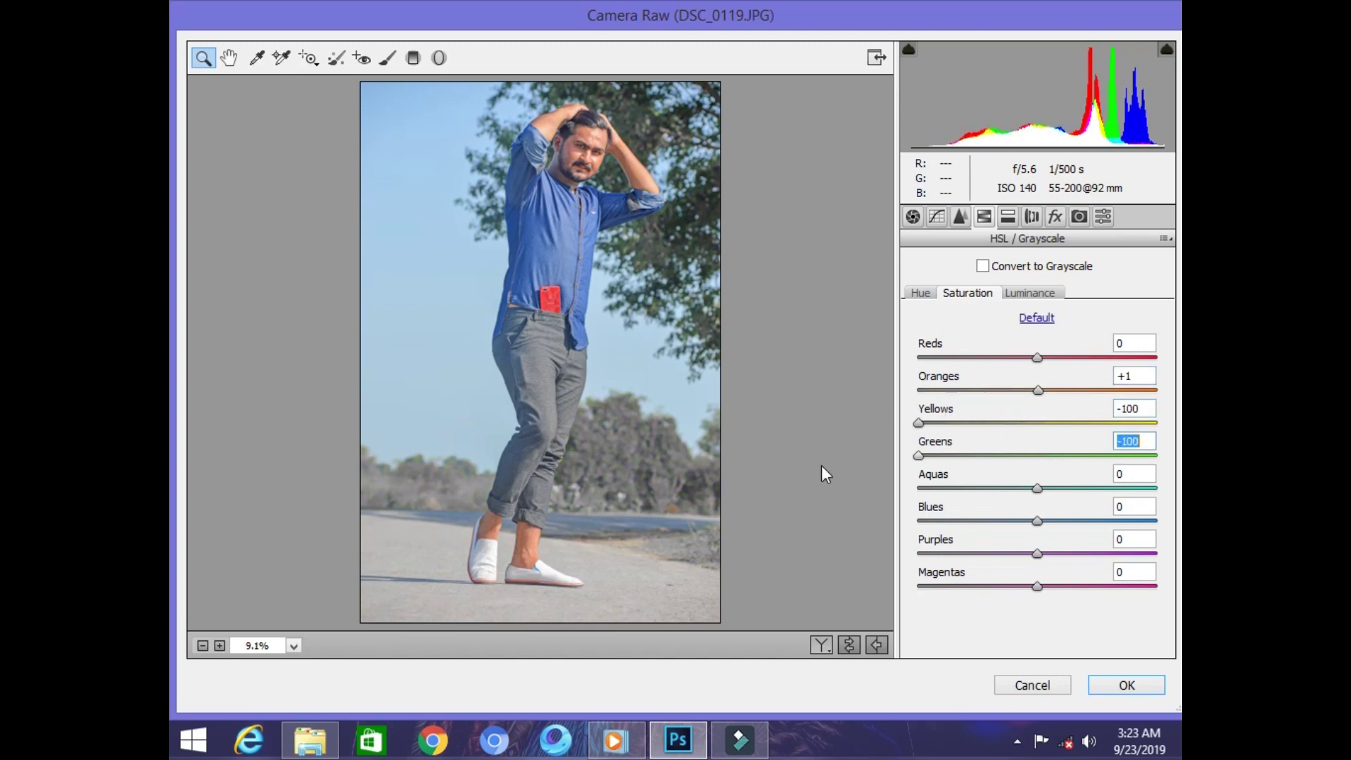
click(1125, 685)
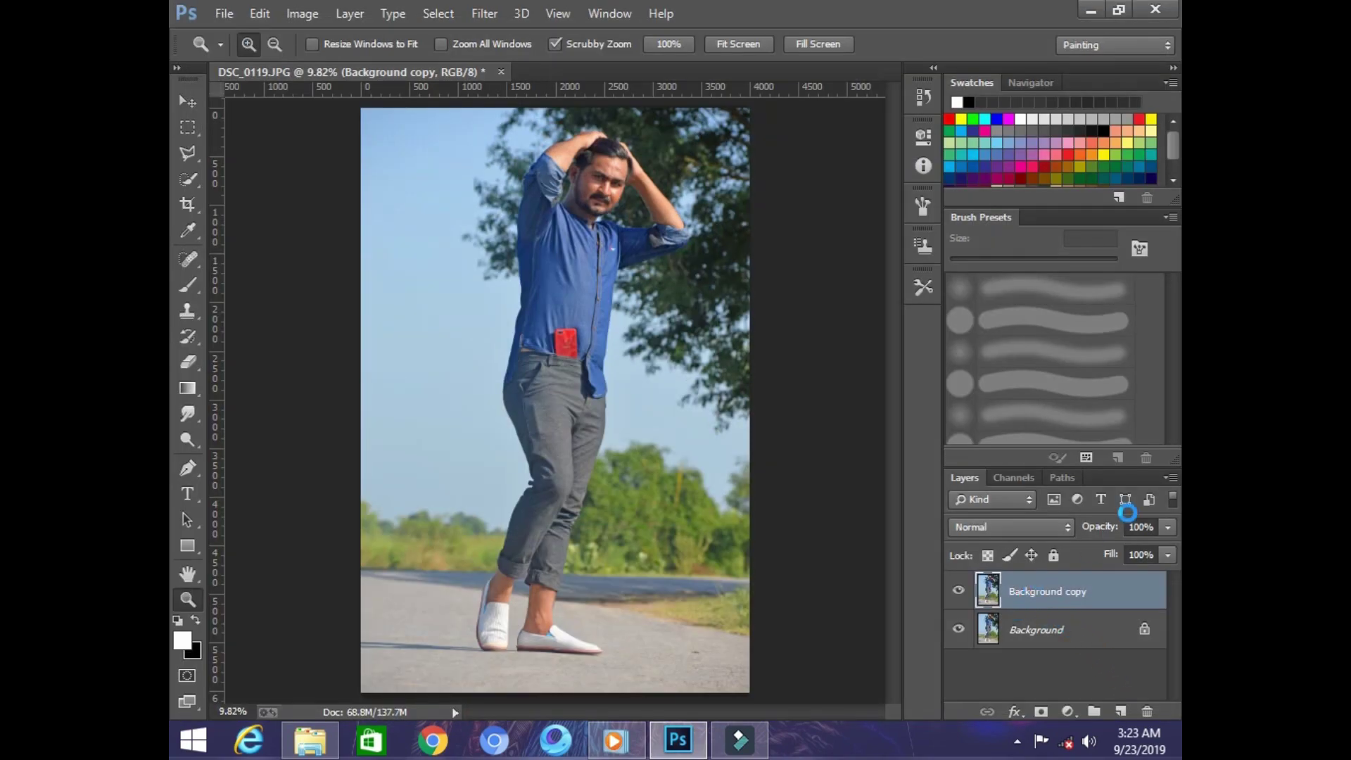
Merge the visible layers and duplicate the merged background onto a new layer.
click(1170, 478)
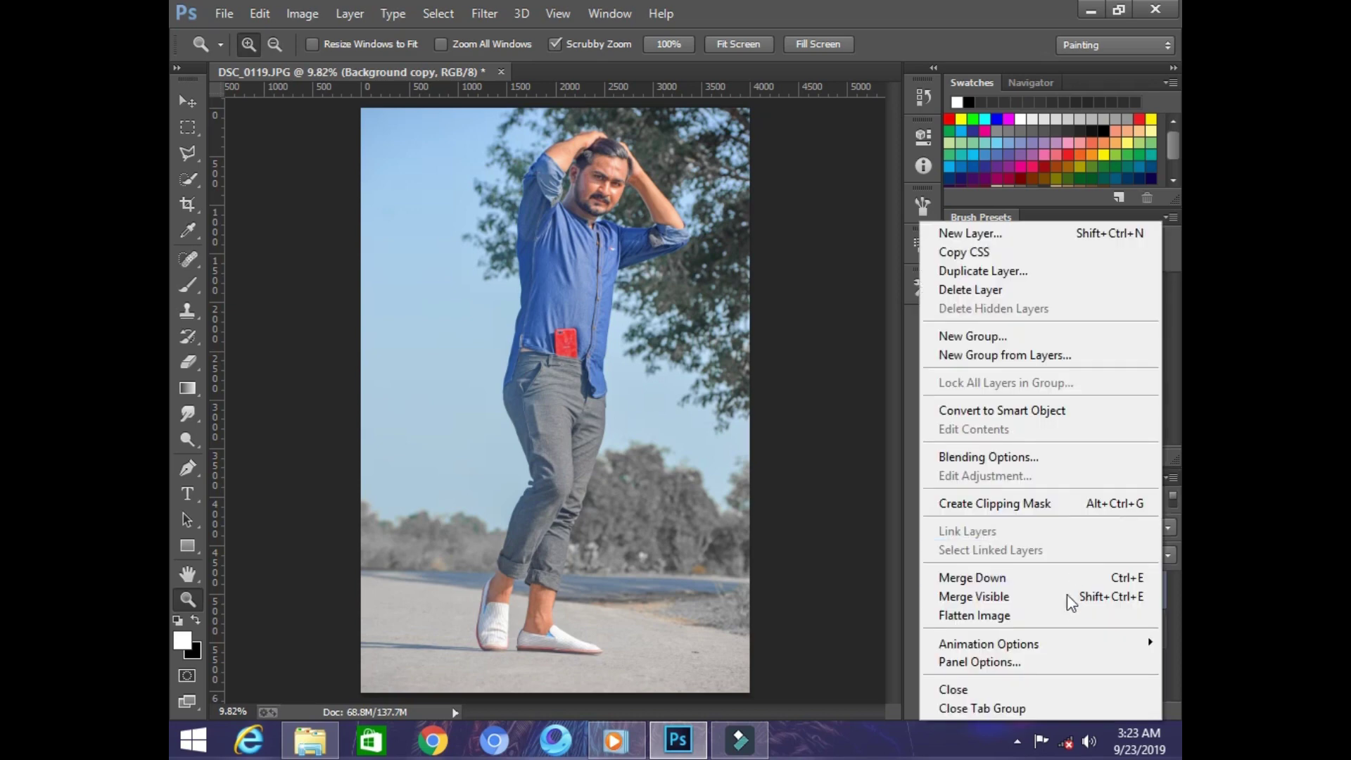
click(1073, 598)
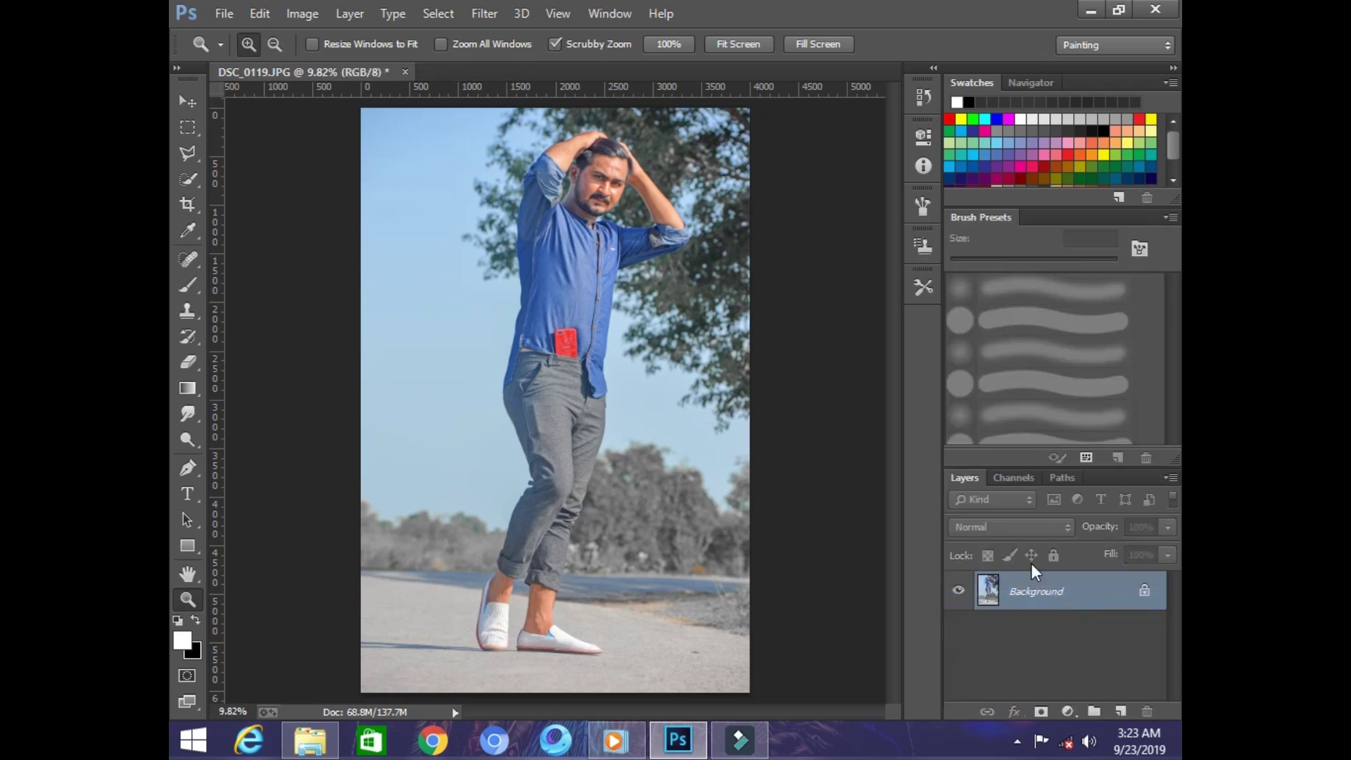
key(ctrl+j)
Apply the Camera Raw preset ae2k19 (13) to Layer 1 after trying neighbouring ae2k19 presets, and compare the image with the layer hidden and shown.
click(495, 17)
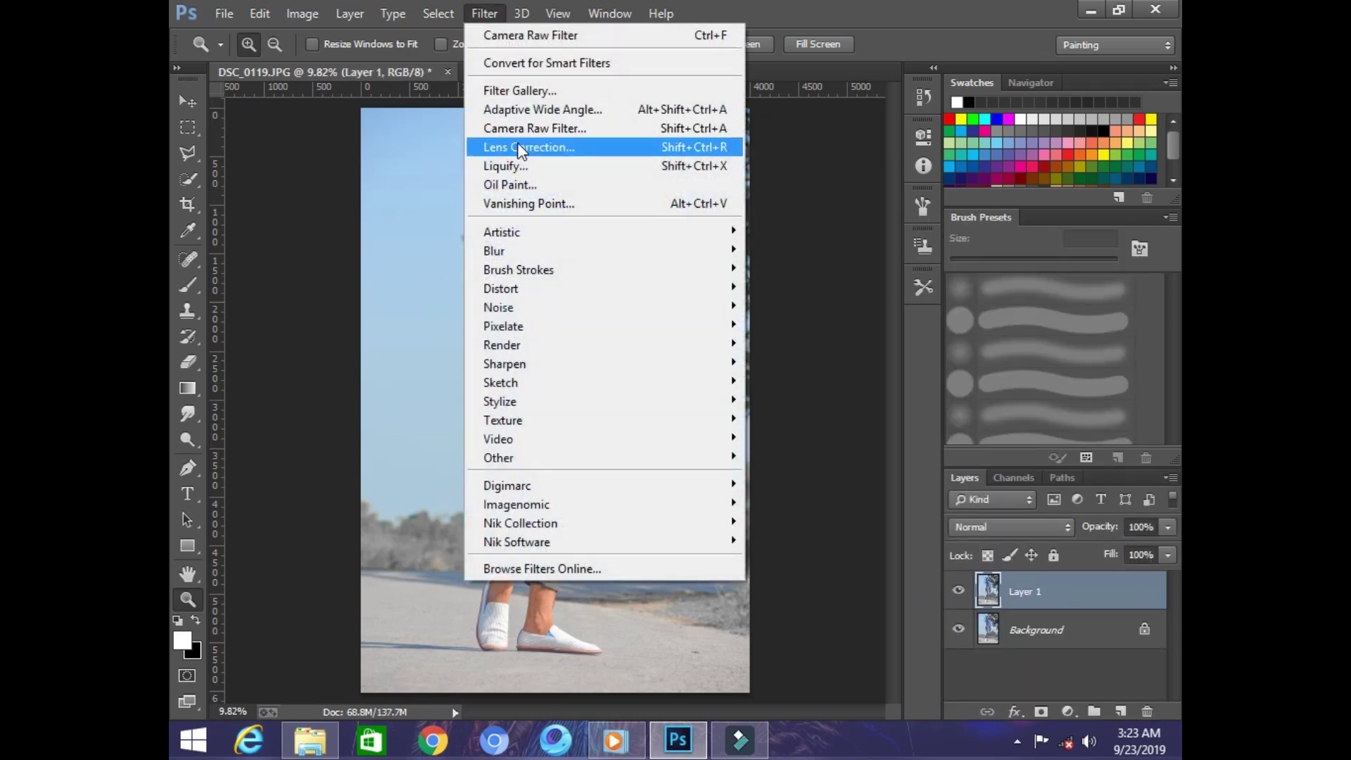
click(662, 140)
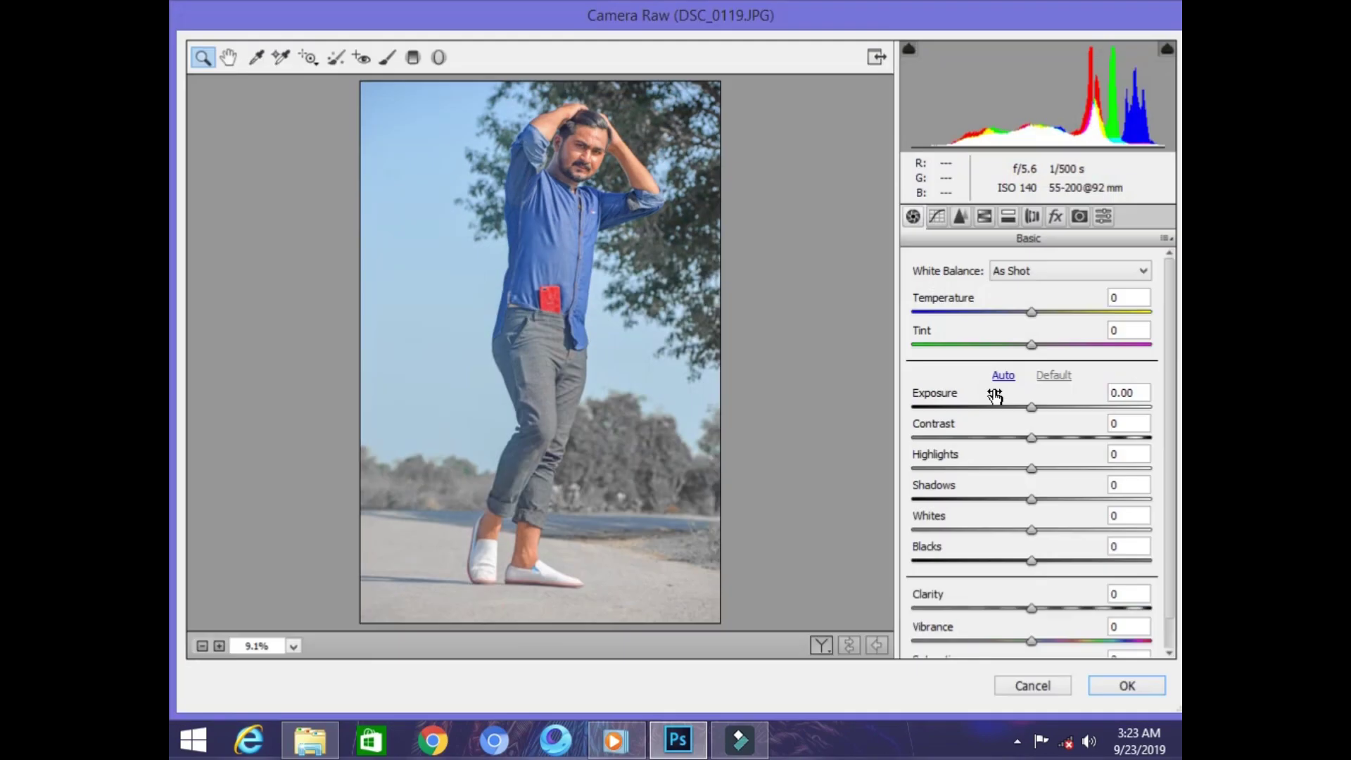
click(1104, 217)
drag(1168, 285, 1182, 596)
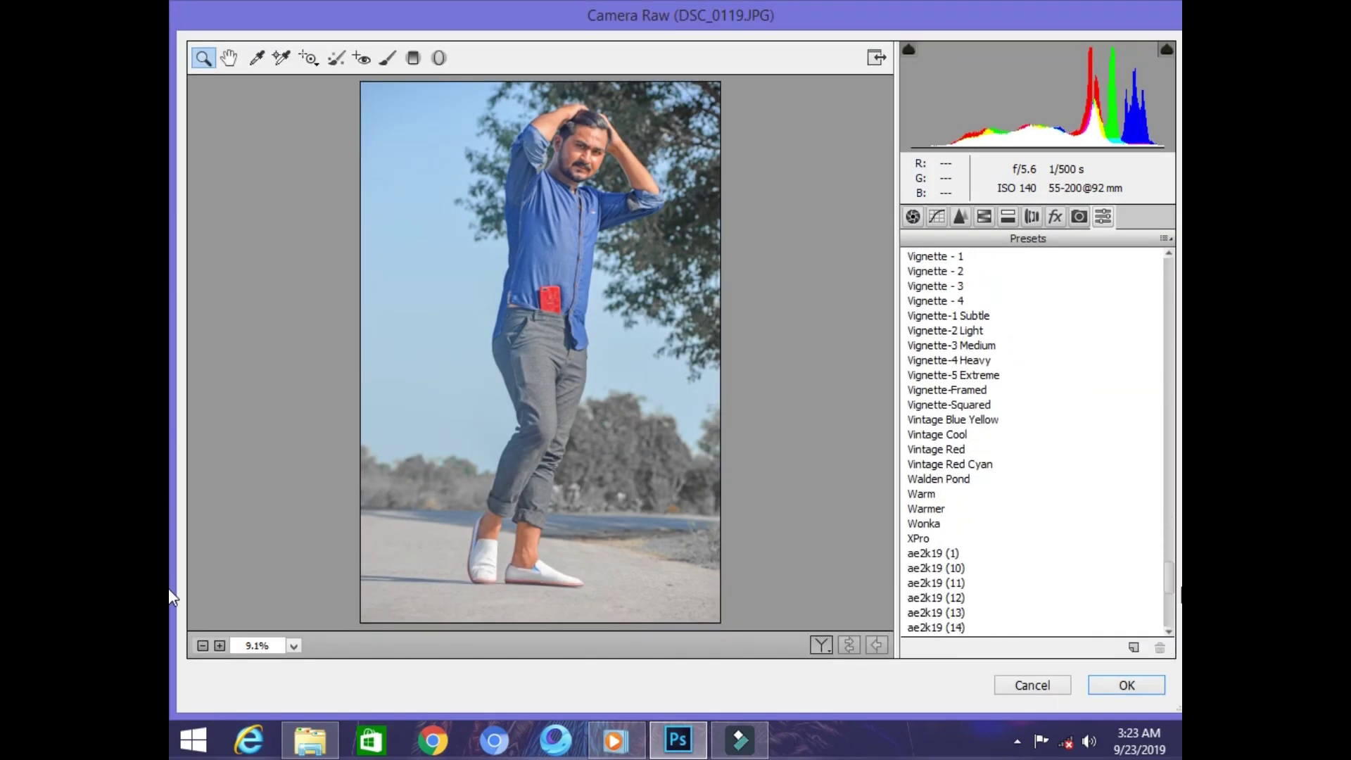
click(975, 587)
click(951, 600)
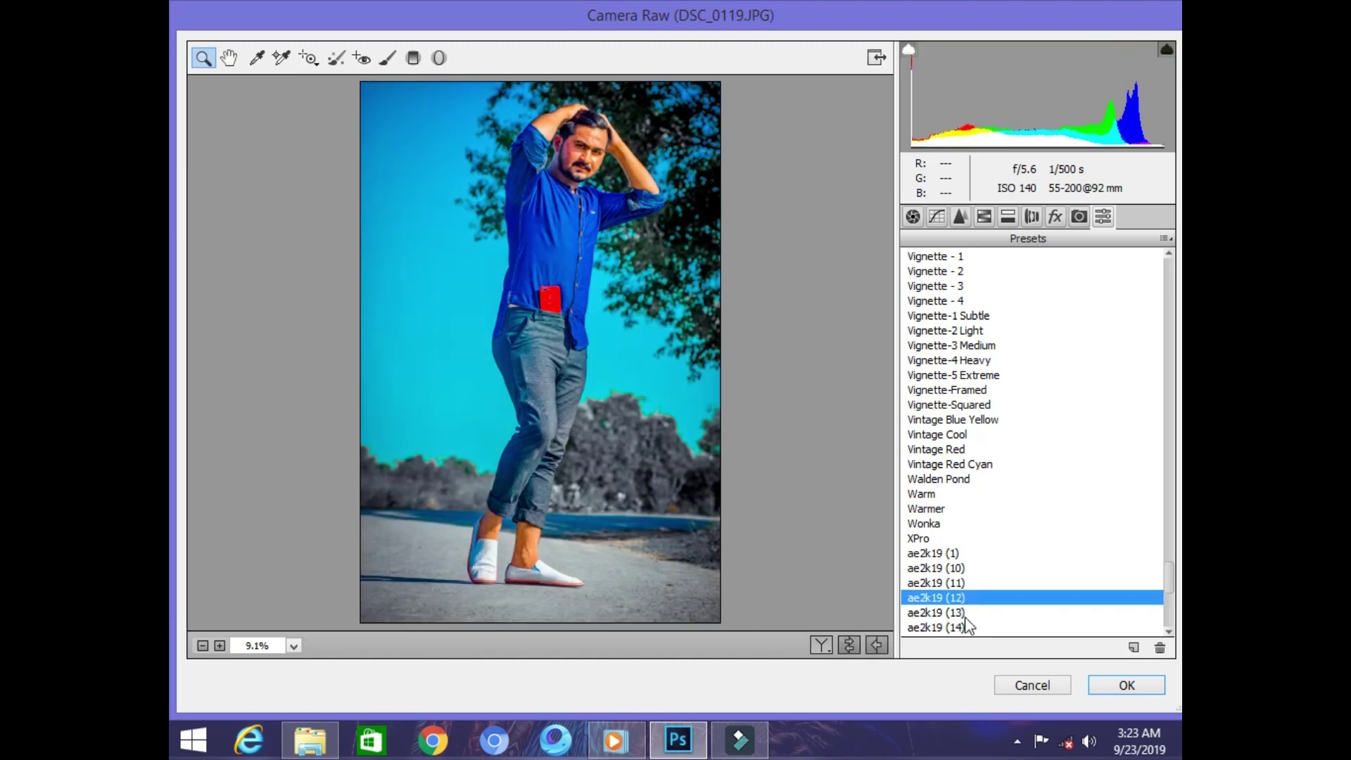
click(960, 617)
scroll(960, 620, down, 1)
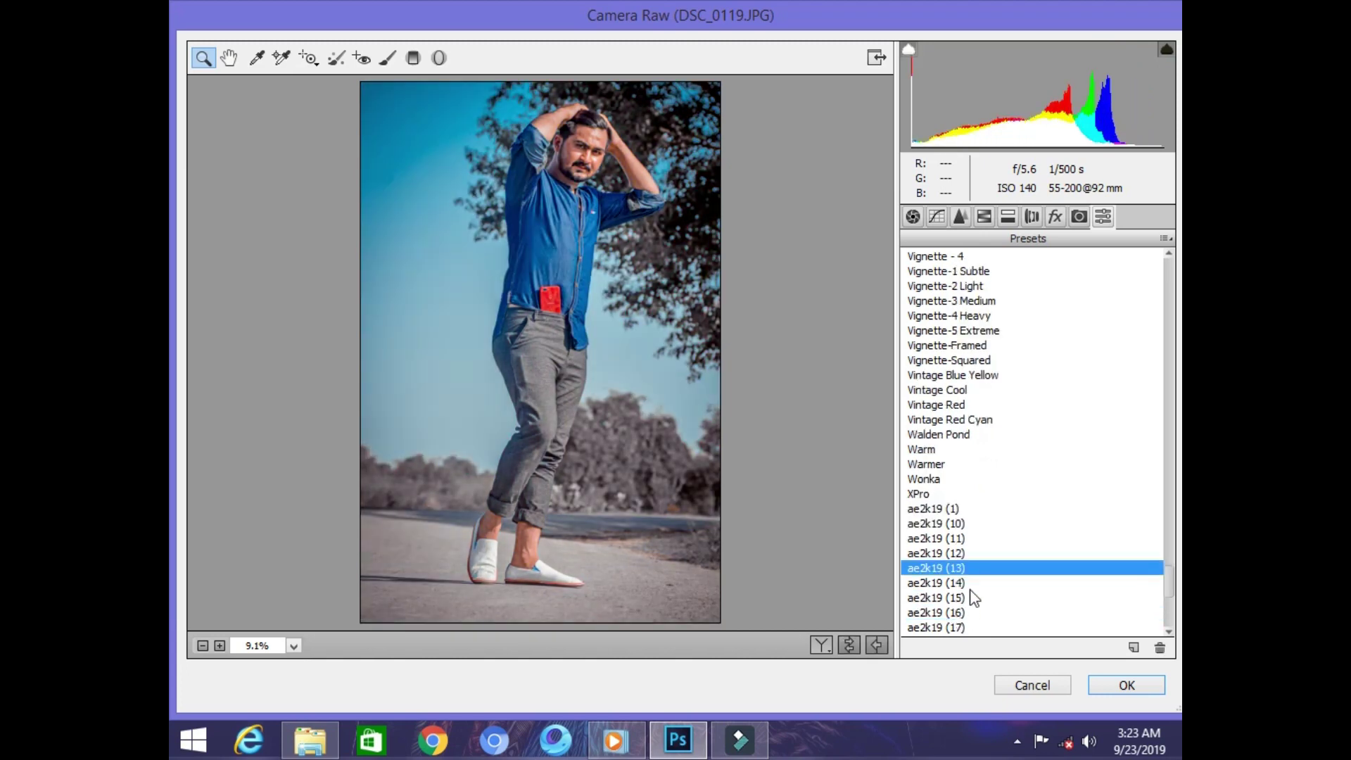
click(969, 586)
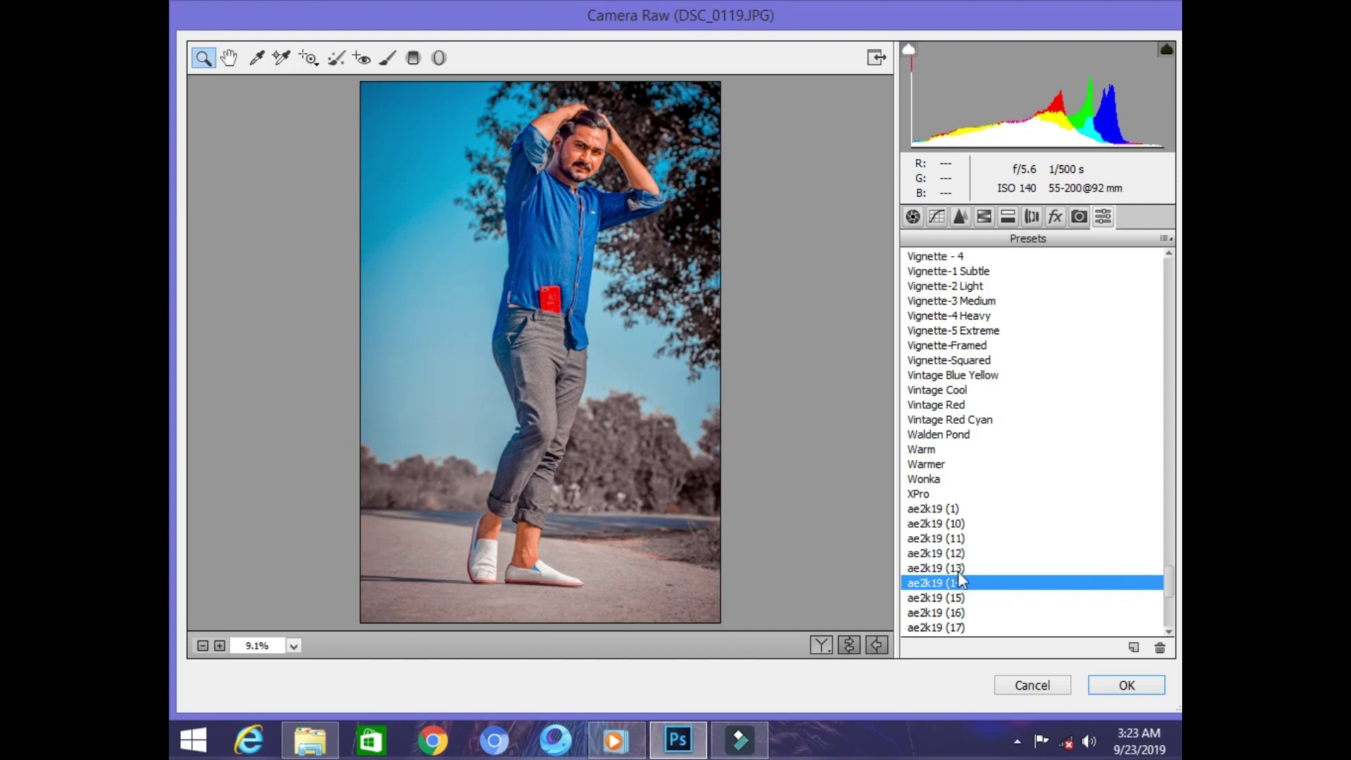
click(961, 568)
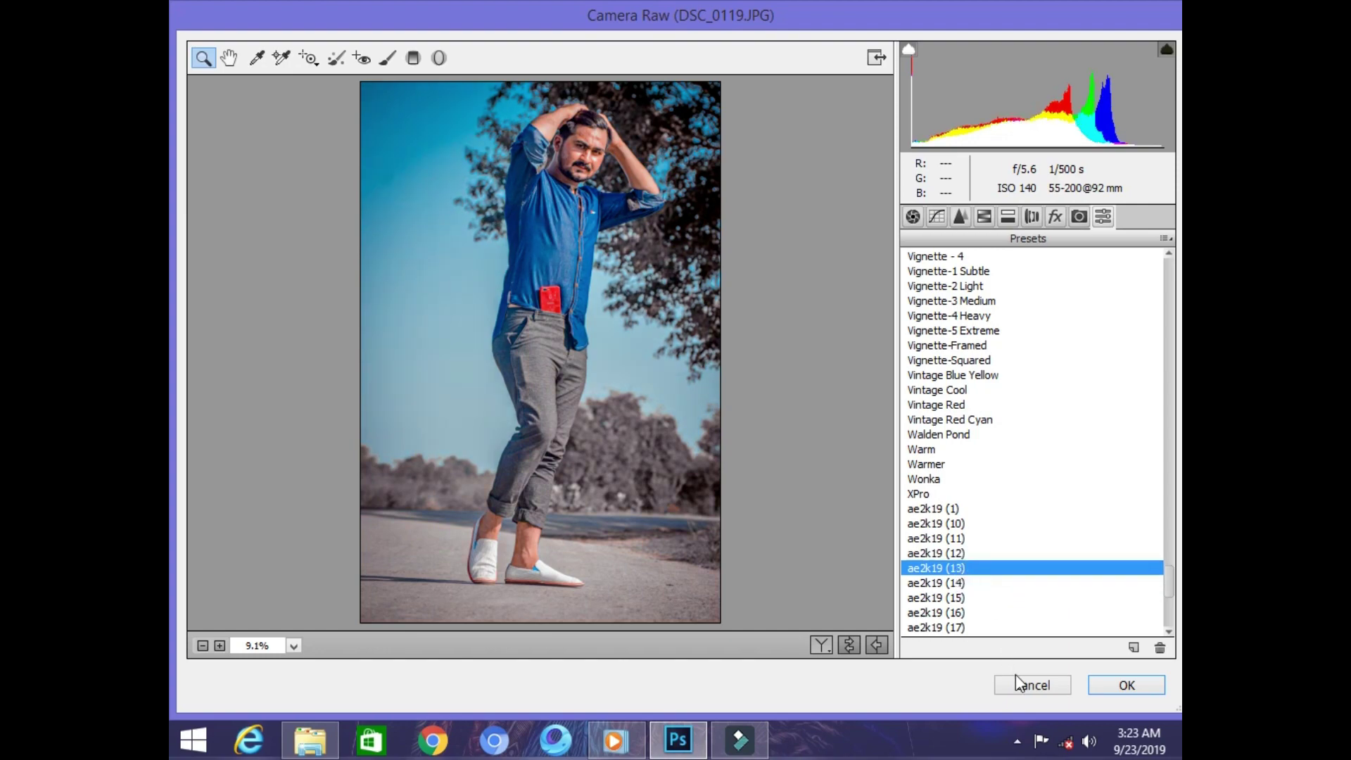
click(1130, 689)
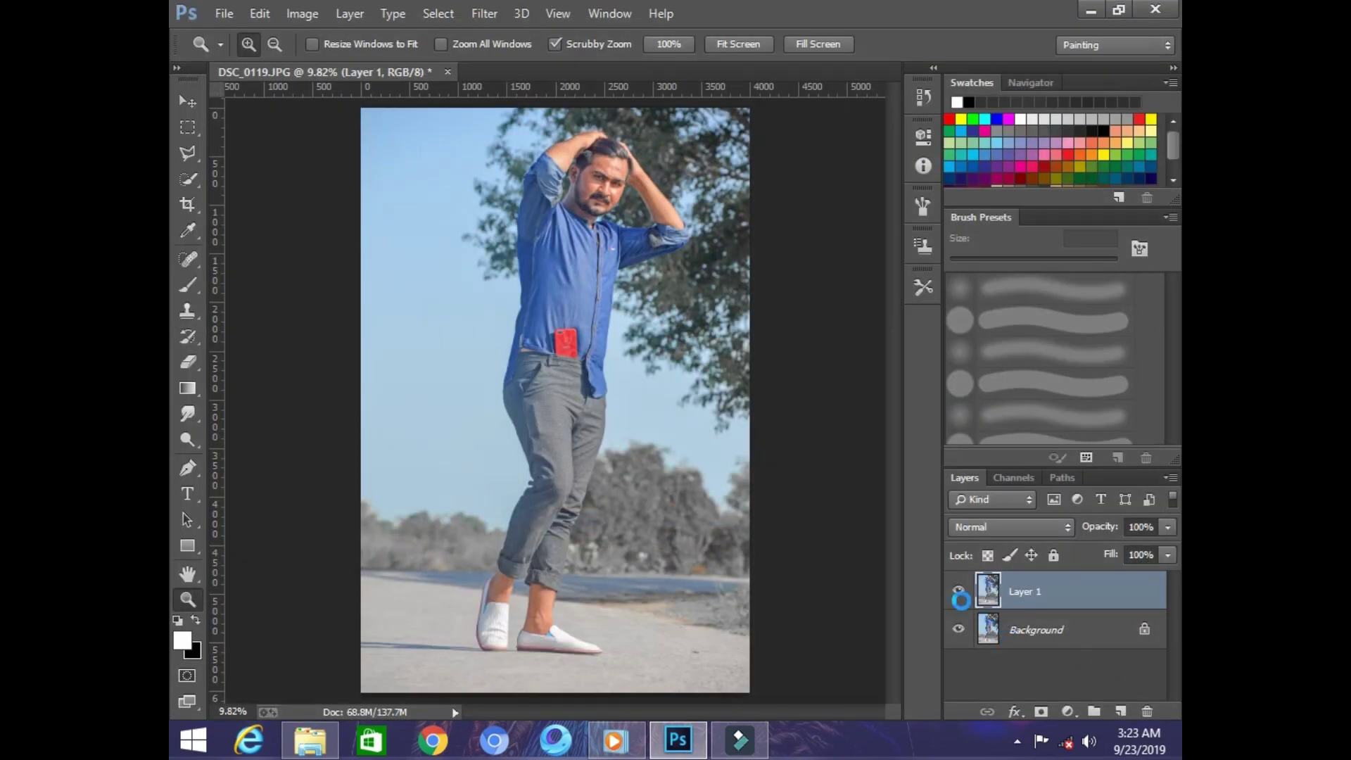
click(959, 590)
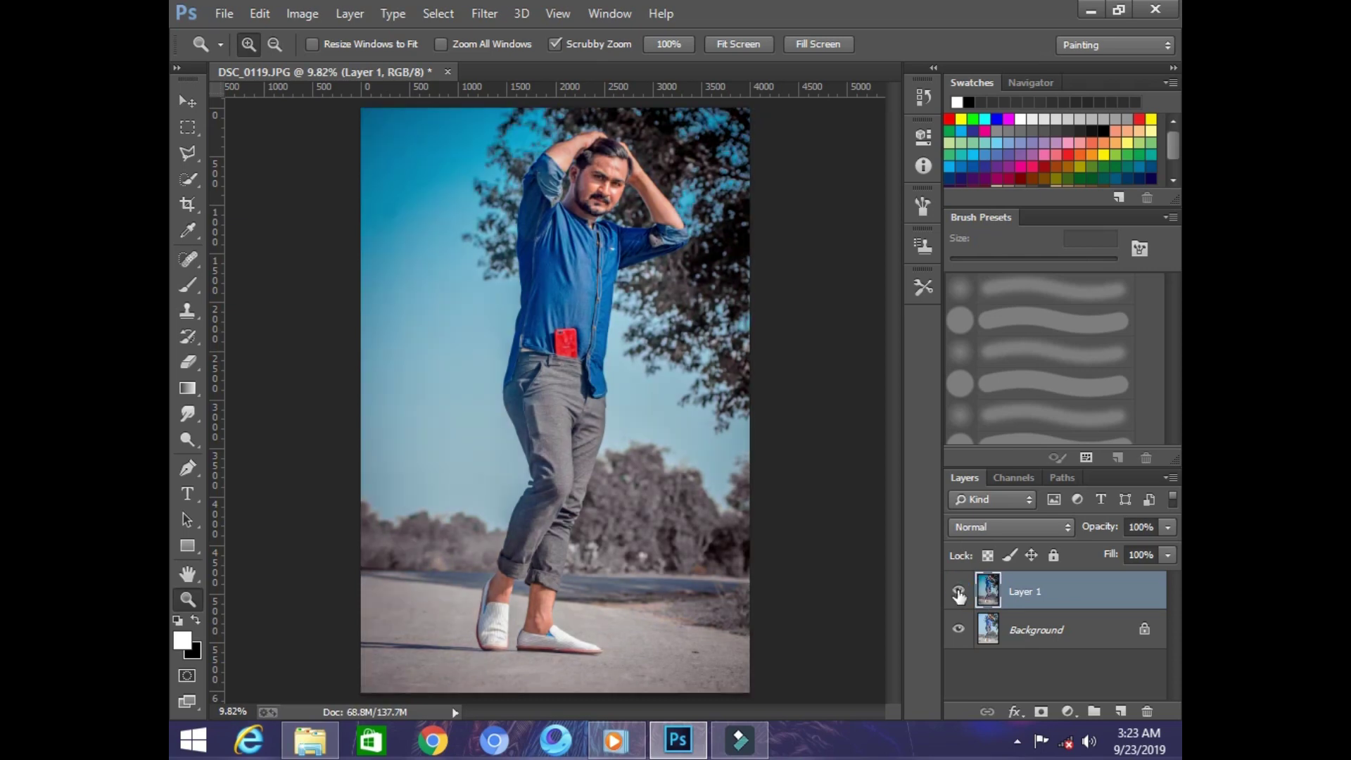
click(959, 593)
click(959, 593)
Merge the color-graded layer with the background and make a copy of the Background layer.
click(1172, 480)
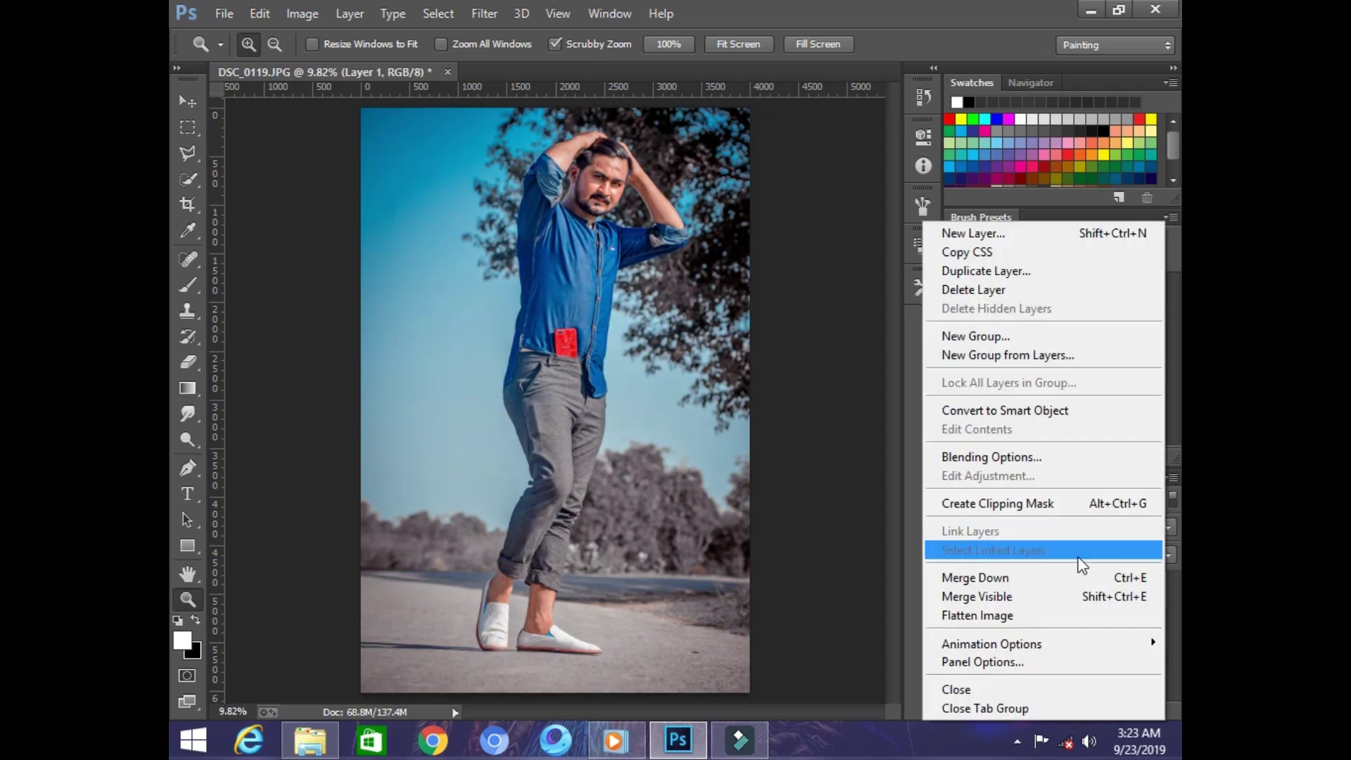
click(1057, 597)
drag(1108, 601, 1122, 710)
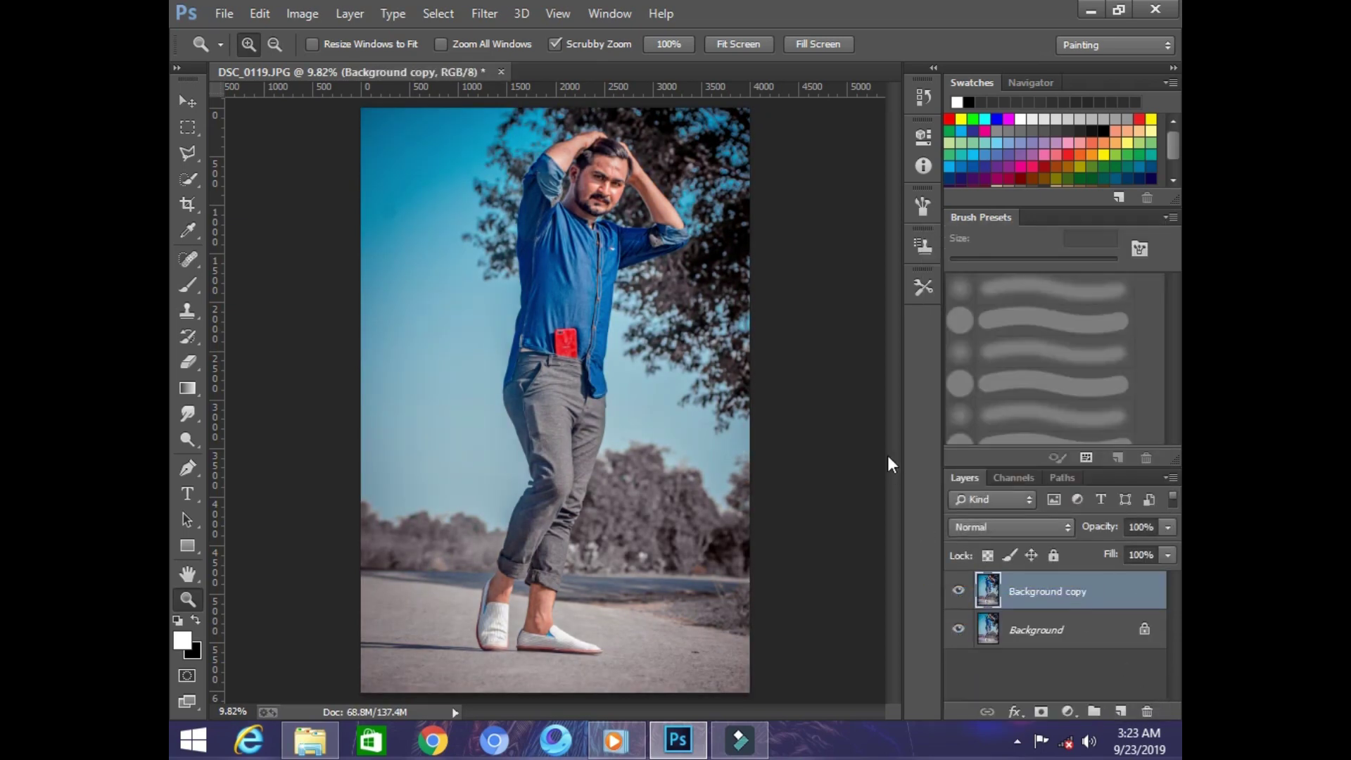
Remove the blemishes and dark spots on the man's cheek and forehead with the Spot Healing Brush.
drag(582, 140, 277, 374)
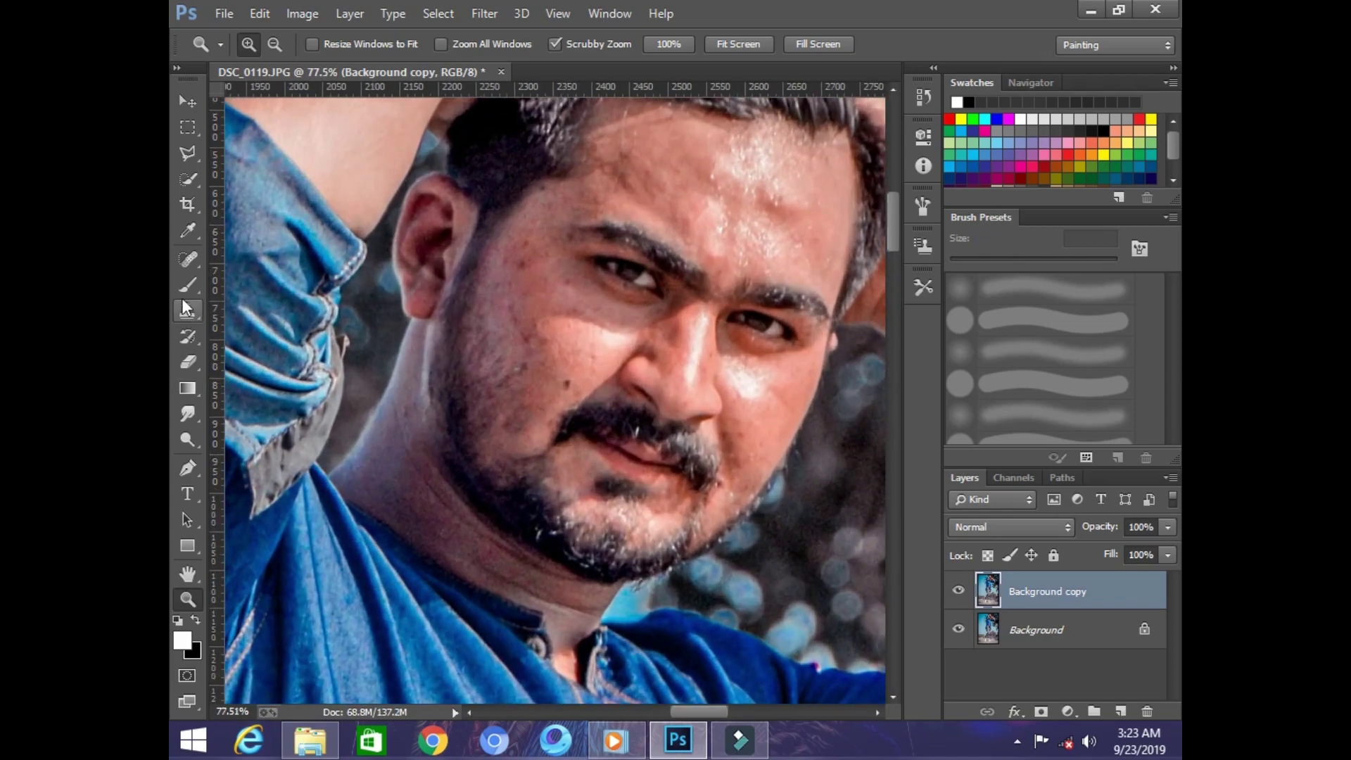
key(j)
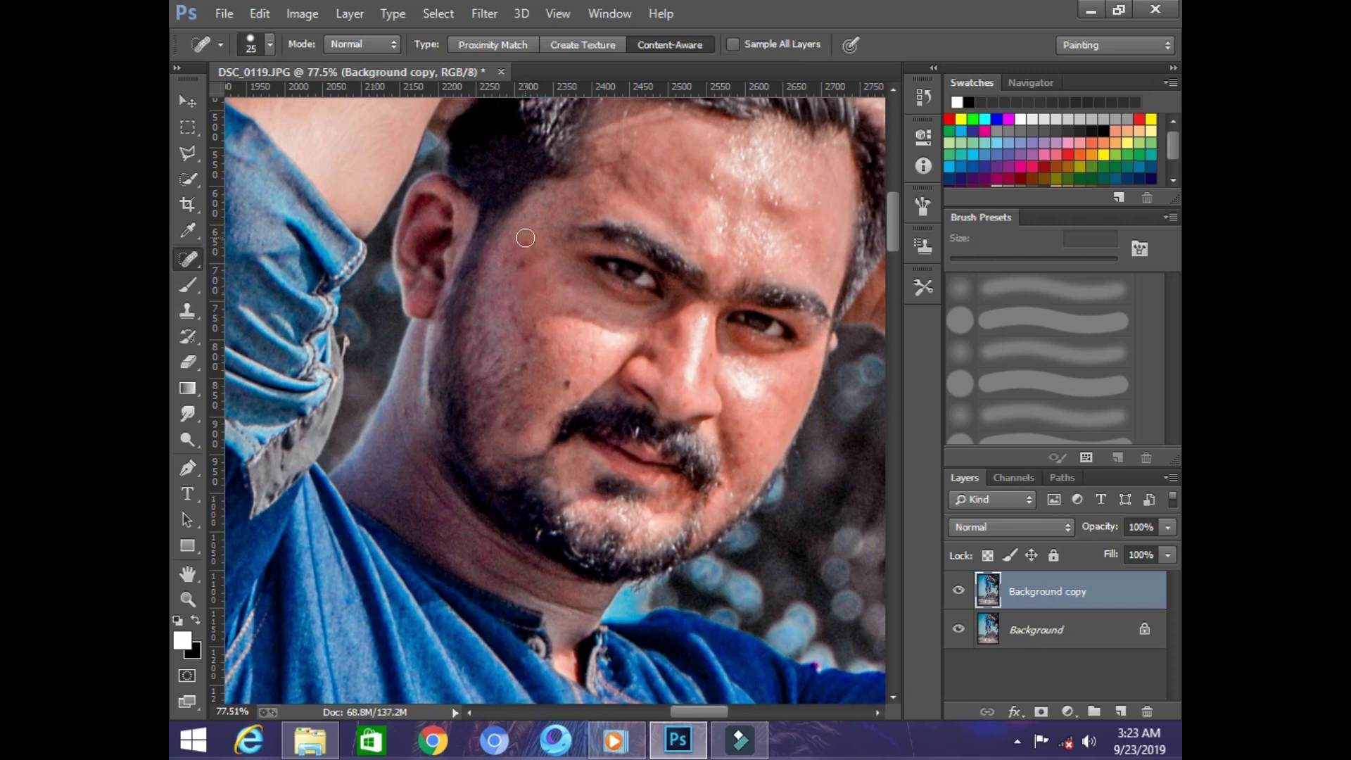
drag(522, 260, 509, 280)
mouse_move(509, 337)
mouse_down()
mouse_move(538, 349)
mouse_move(524, 371)
mouse_up()
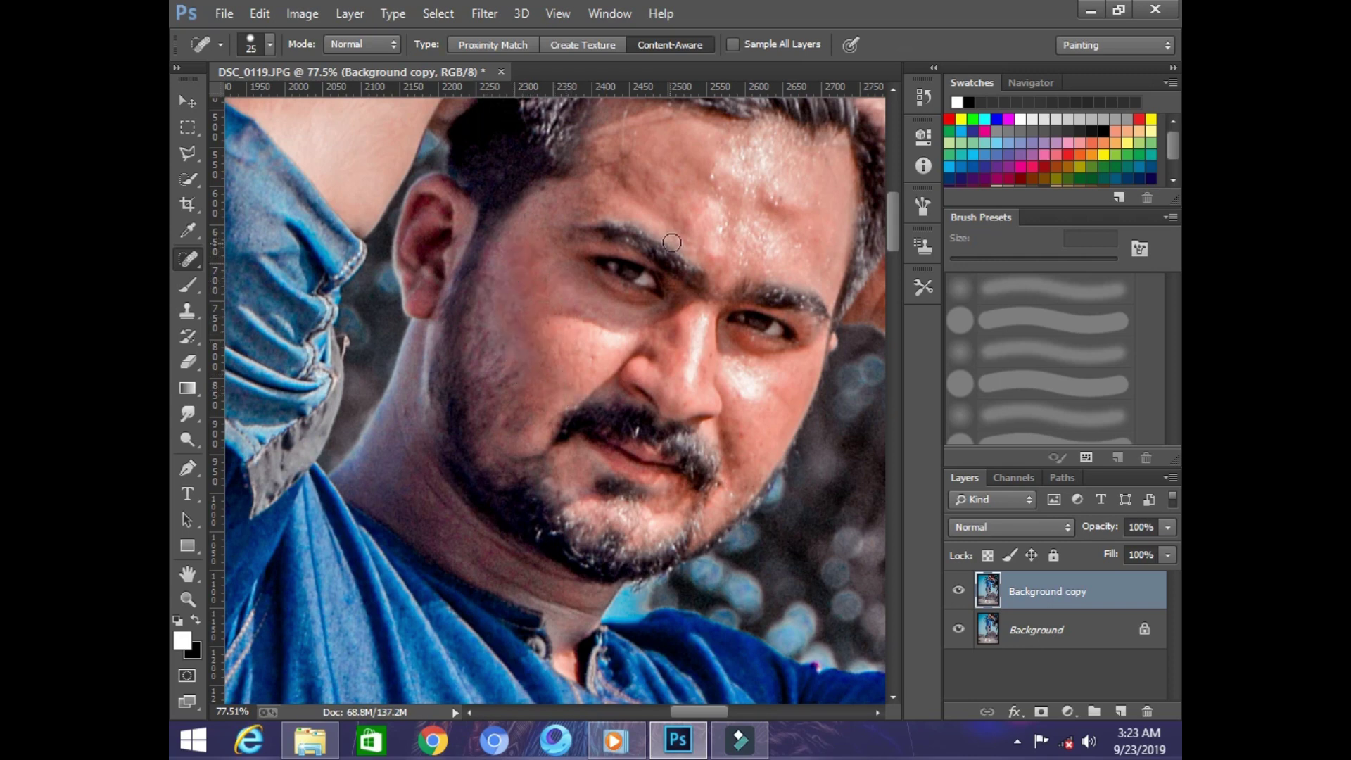
drag(612, 191, 607, 196)
mouse_move(596, 184)
mouse_down()
mouse_move(628, 166)
mouse_move(608, 186)
mouse_move(649, 214)
mouse_up()
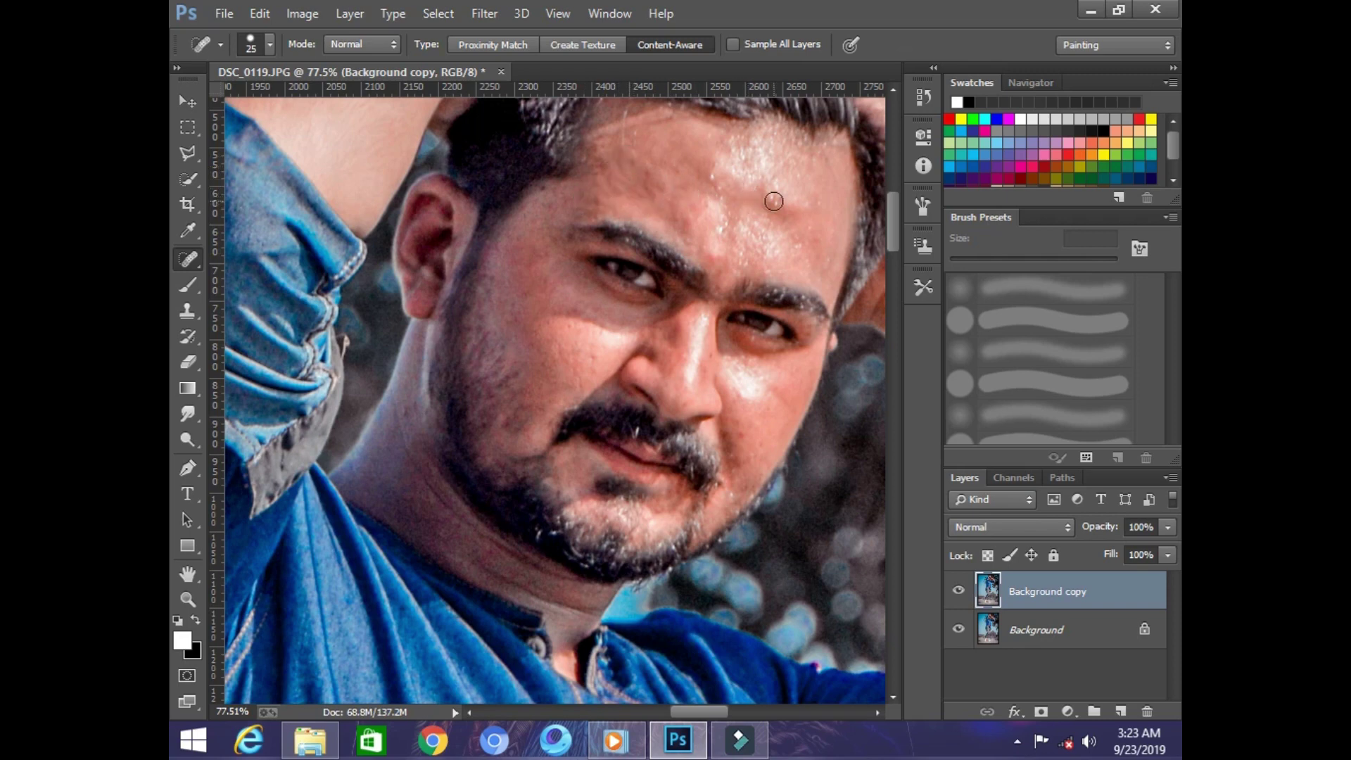
drag(763, 213, 761, 207)
right_click(655, 248)
click(711, 259)
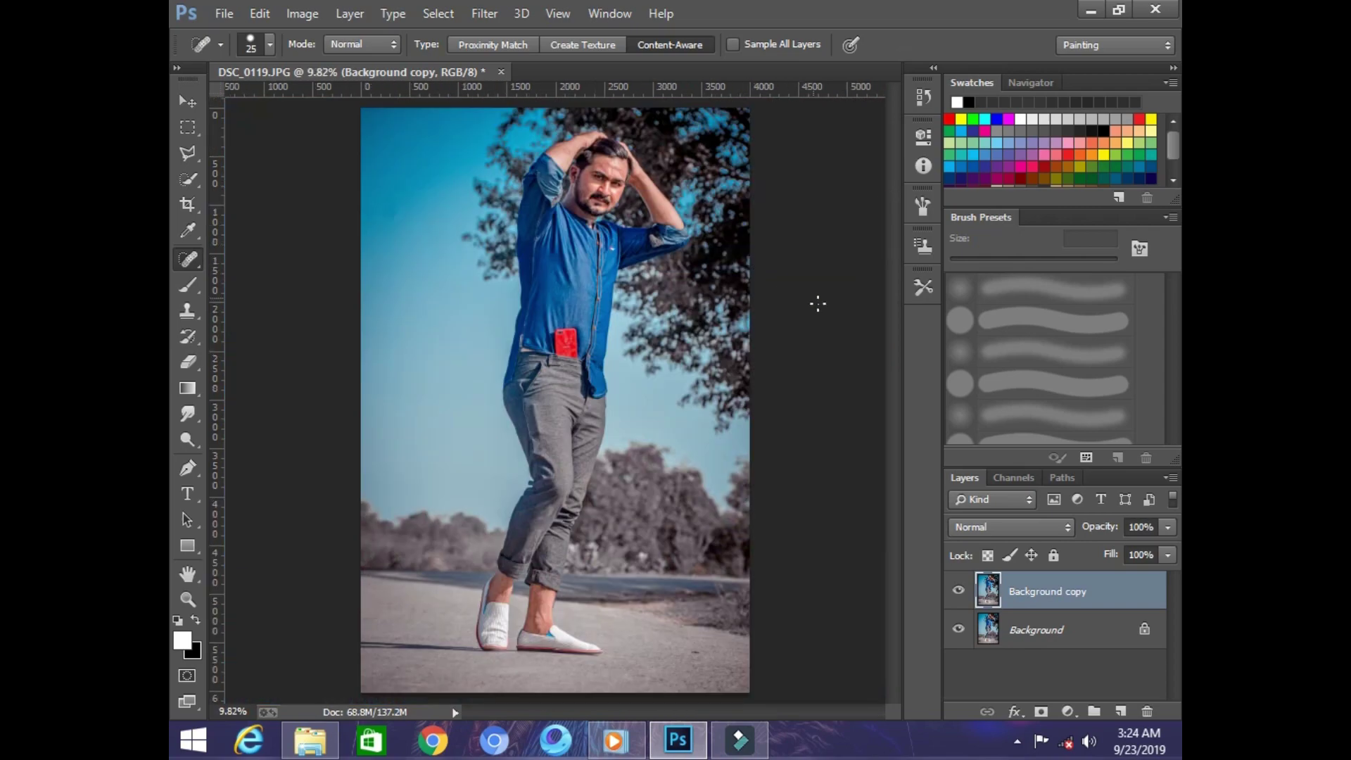
Merge the healed layer down and duplicate the Background layer again.
click(1171, 477)
click(1025, 574)
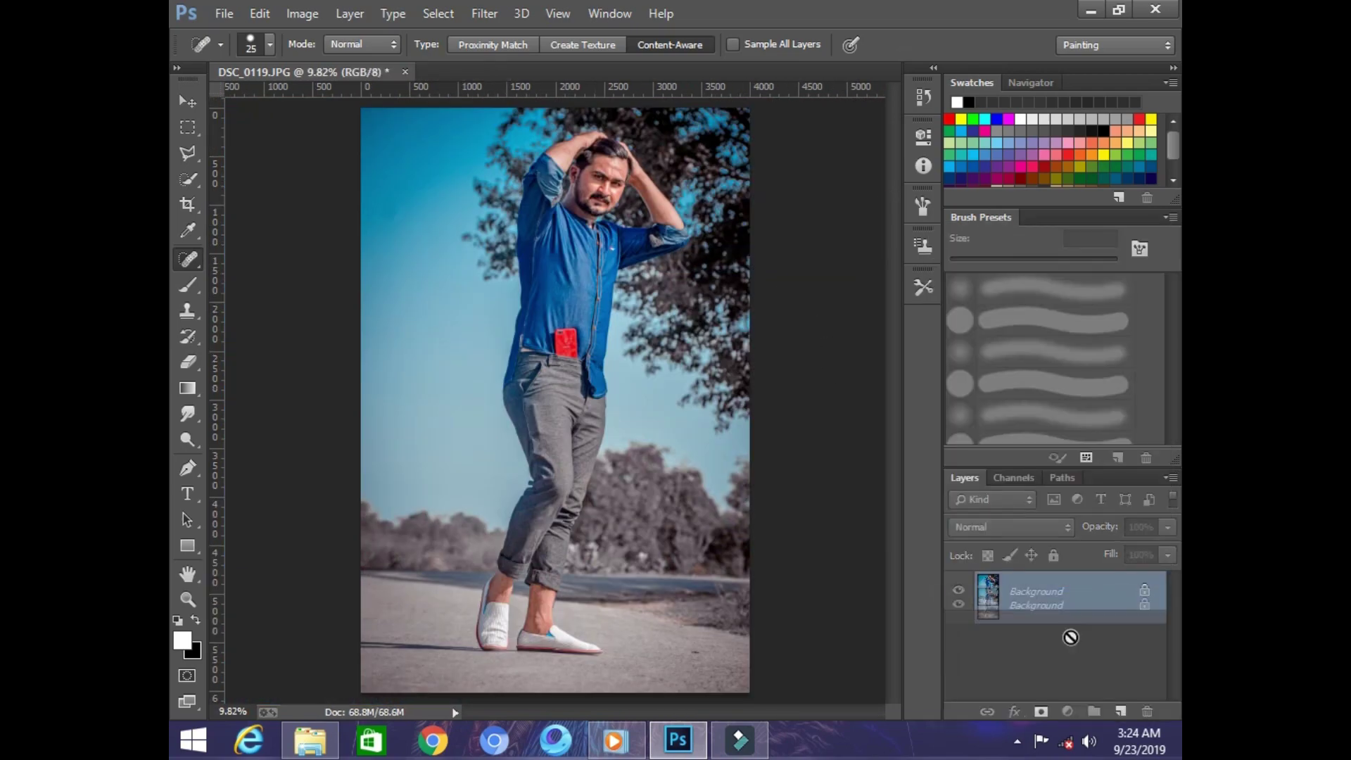
Smooth the skin of the forehead, cheeks and nose with the Smudge tool, reducing the brush to 80 px for the nose area.
click(187, 599)
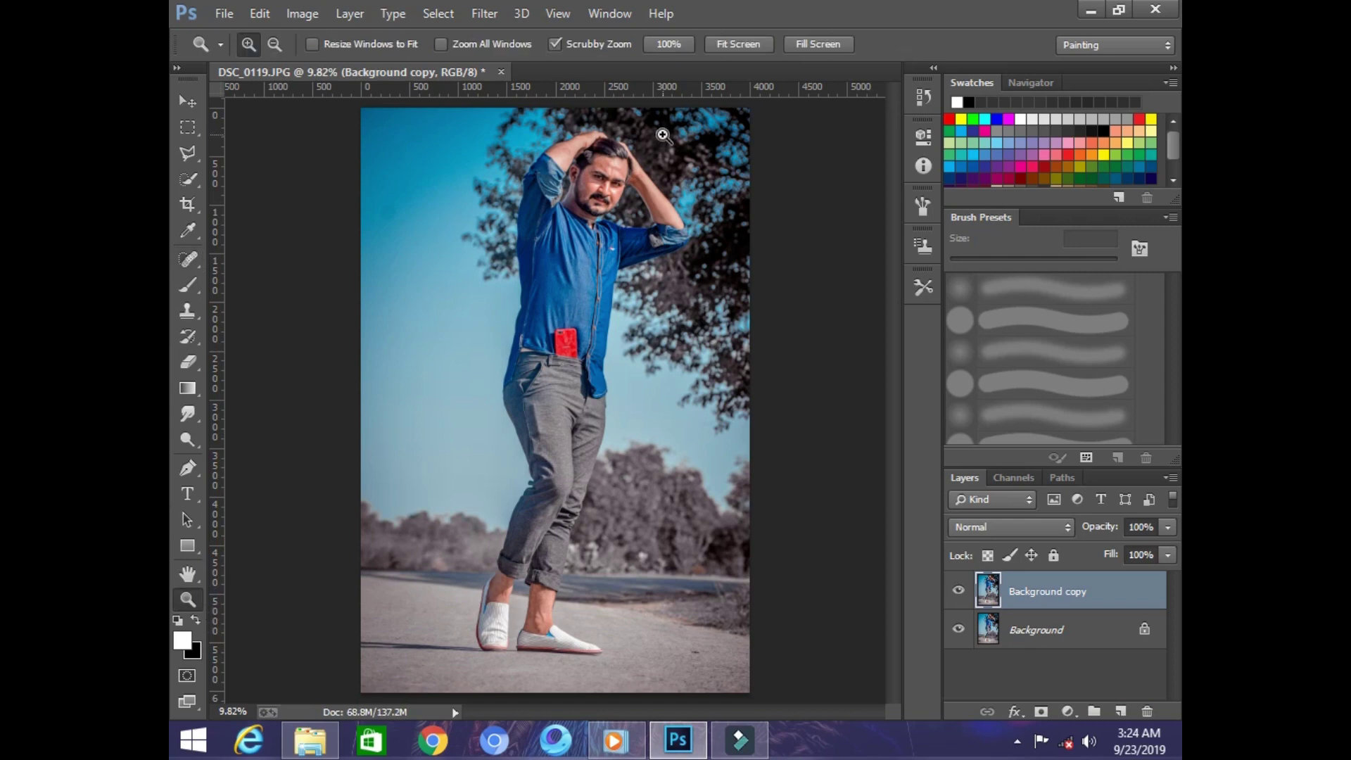
drag(600, 156, 421, 371)
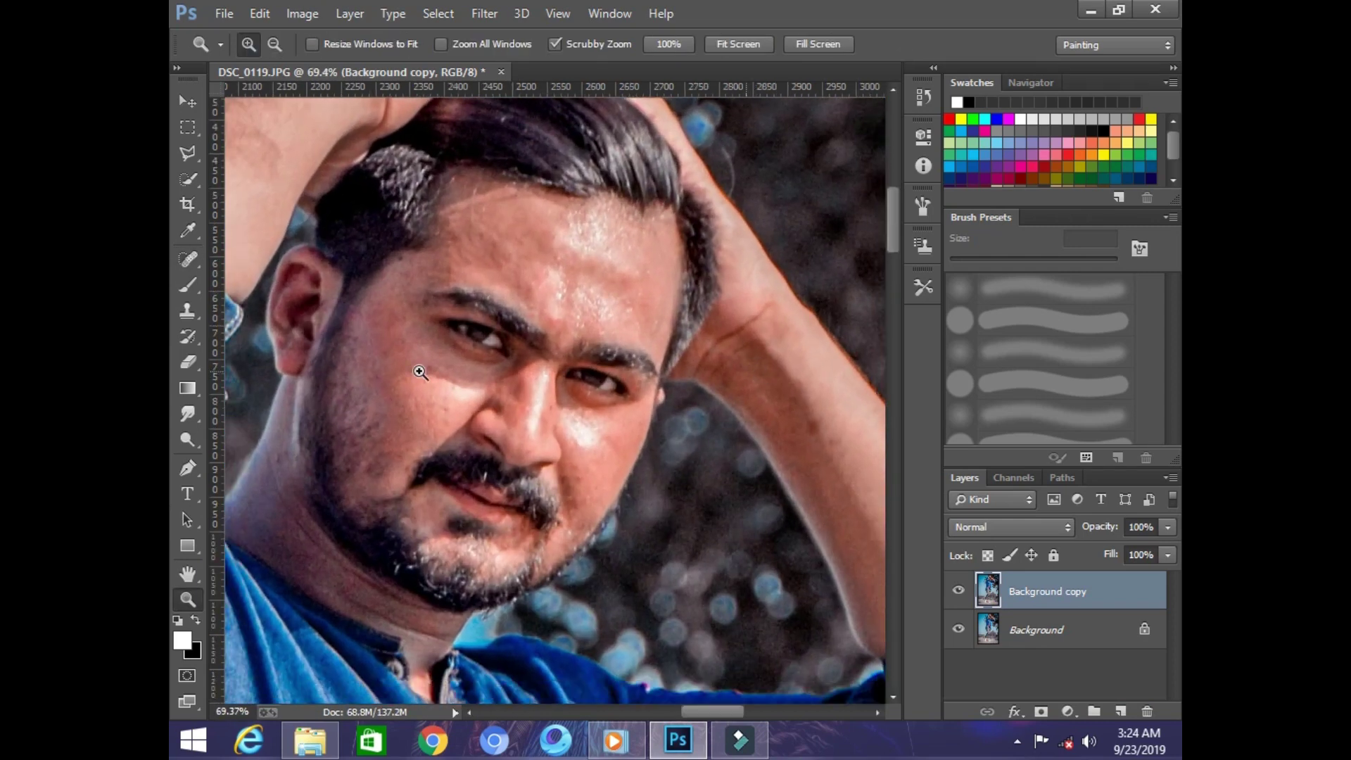
click(183, 419)
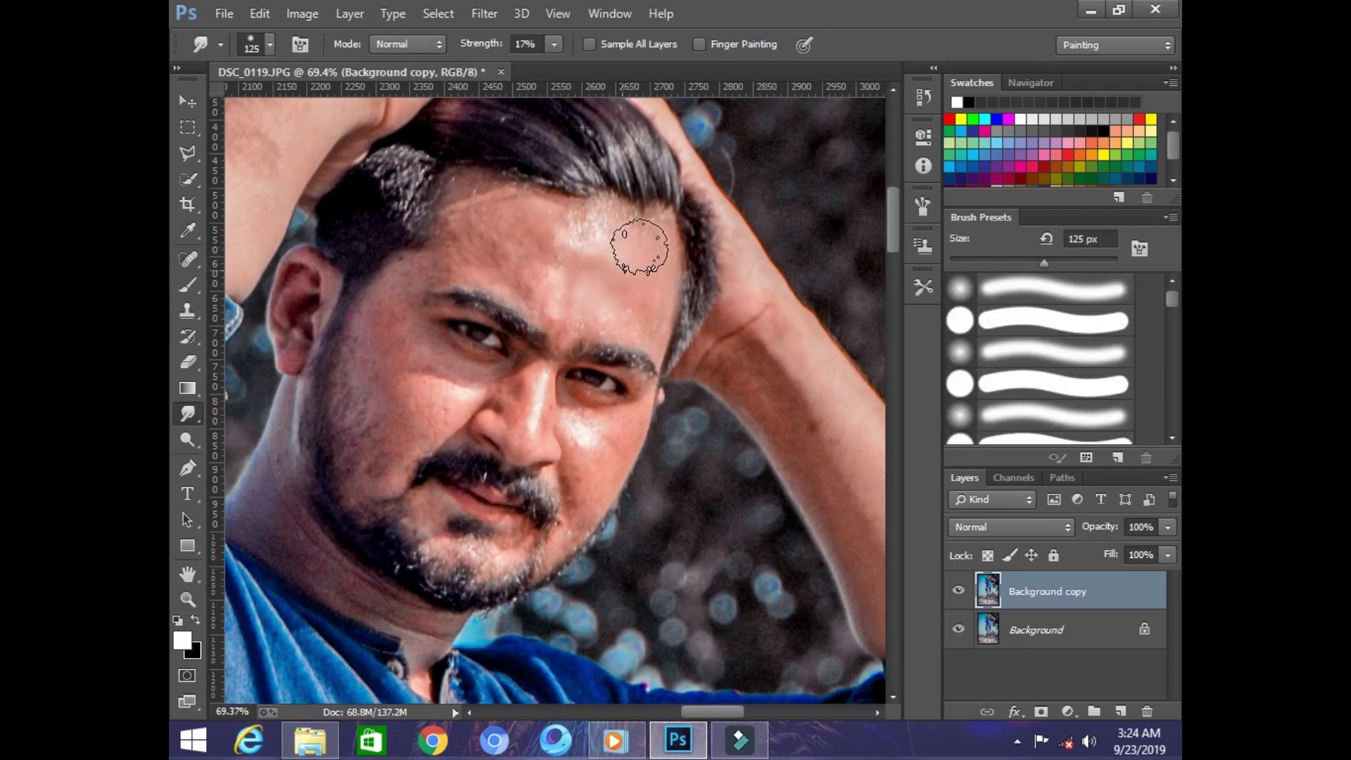
mouse_move(639, 247)
mouse_down()
mouse_move(593, 248)
mouse_move(634, 251)
mouse_move(498, 205)
mouse_move(494, 226)
mouse_move(457, 211)
mouse_move(553, 272)
mouse_move(519, 250)
mouse_move(574, 320)
mouse_move(563, 308)
mouse_move(656, 315)
mouse_move(593, 236)
mouse_move(454, 265)
mouse_move(469, 256)
mouse_move(411, 284)
mouse_move(382, 325)
mouse_move(444, 364)
mouse_move(398, 454)
mouse_move(377, 398)
mouse_move(375, 411)
mouse_move(354, 386)
mouse_move(376, 356)
mouse_move(362, 399)
mouse_move(379, 360)
mouse_move(388, 412)
mouse_up()
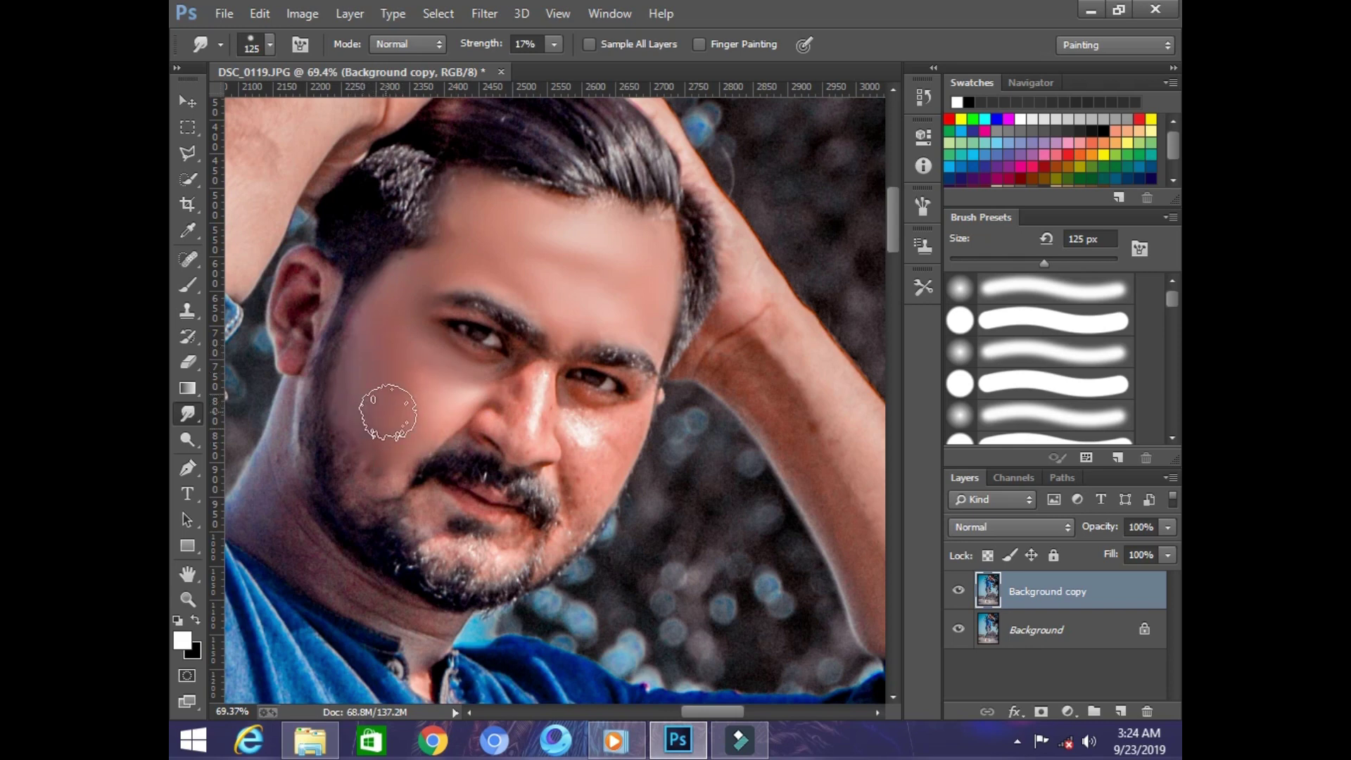
key(bracketleft)
key(bracketleft)
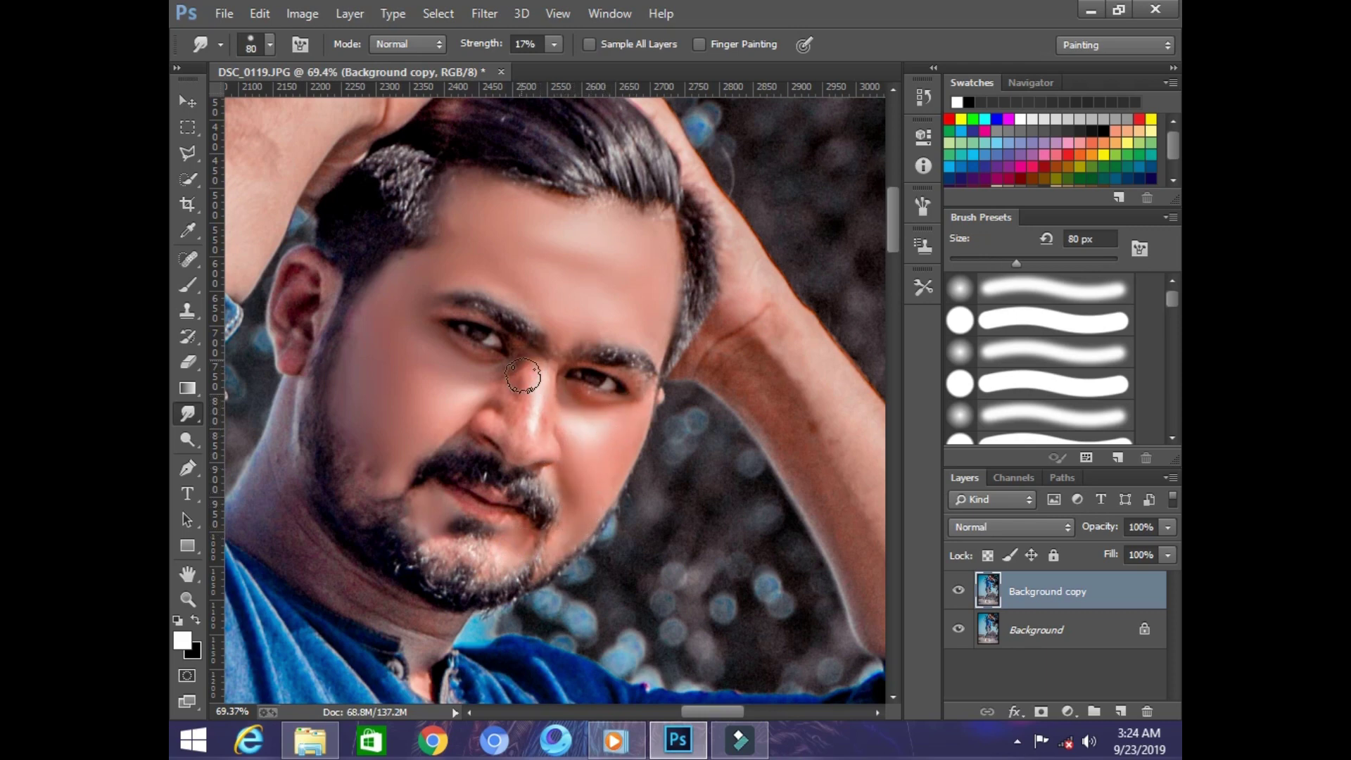
mouse_move(522, 375)
mouse_down()
mouse_move(503, 397)
mouse_move(482, 390)
mouse_move(541, 442)
mouse_move(550, 428)
mouse_move(506, 422)
mouse_up()
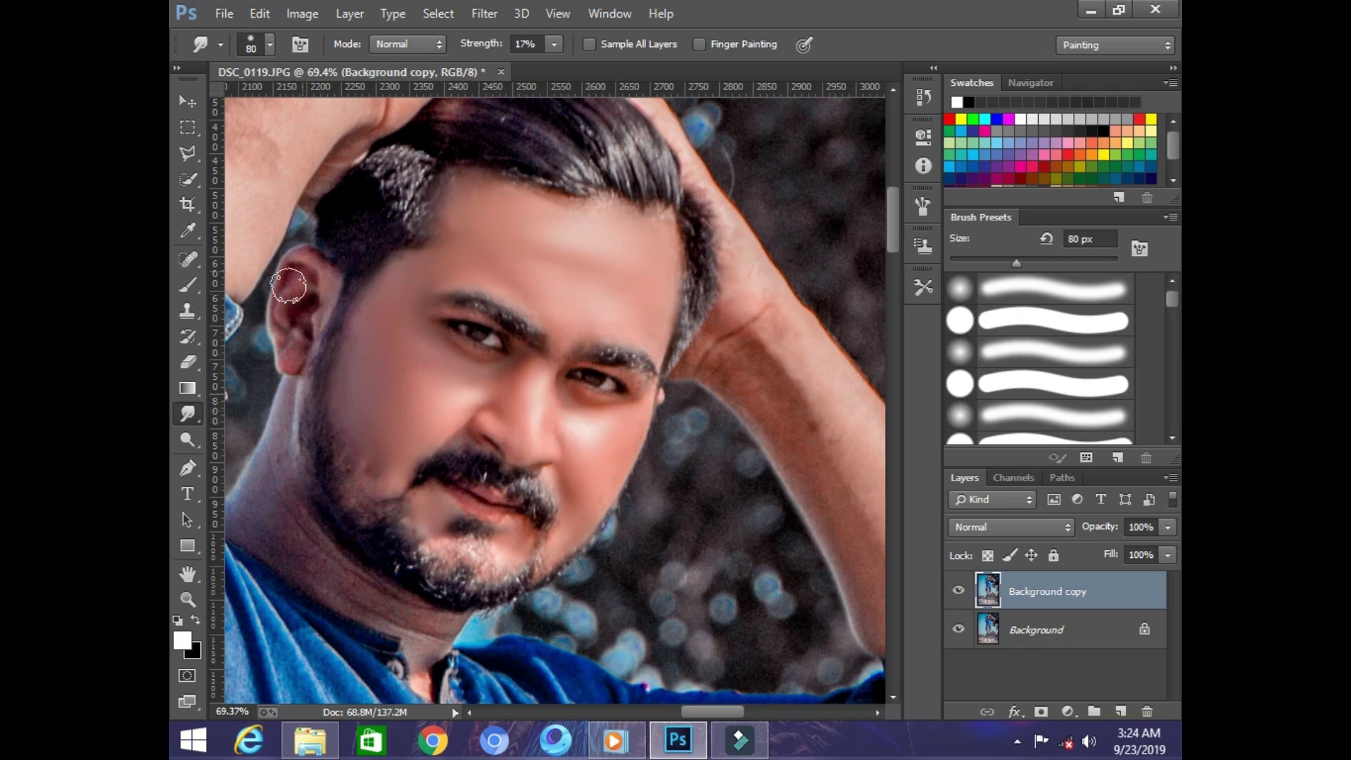
Enlarge the Smudge brush to 125 px and smooth the skin of the neck.
scroll(288, 377, down, 1)
key(bracketright)
key(bracketright)
key(bracketright)
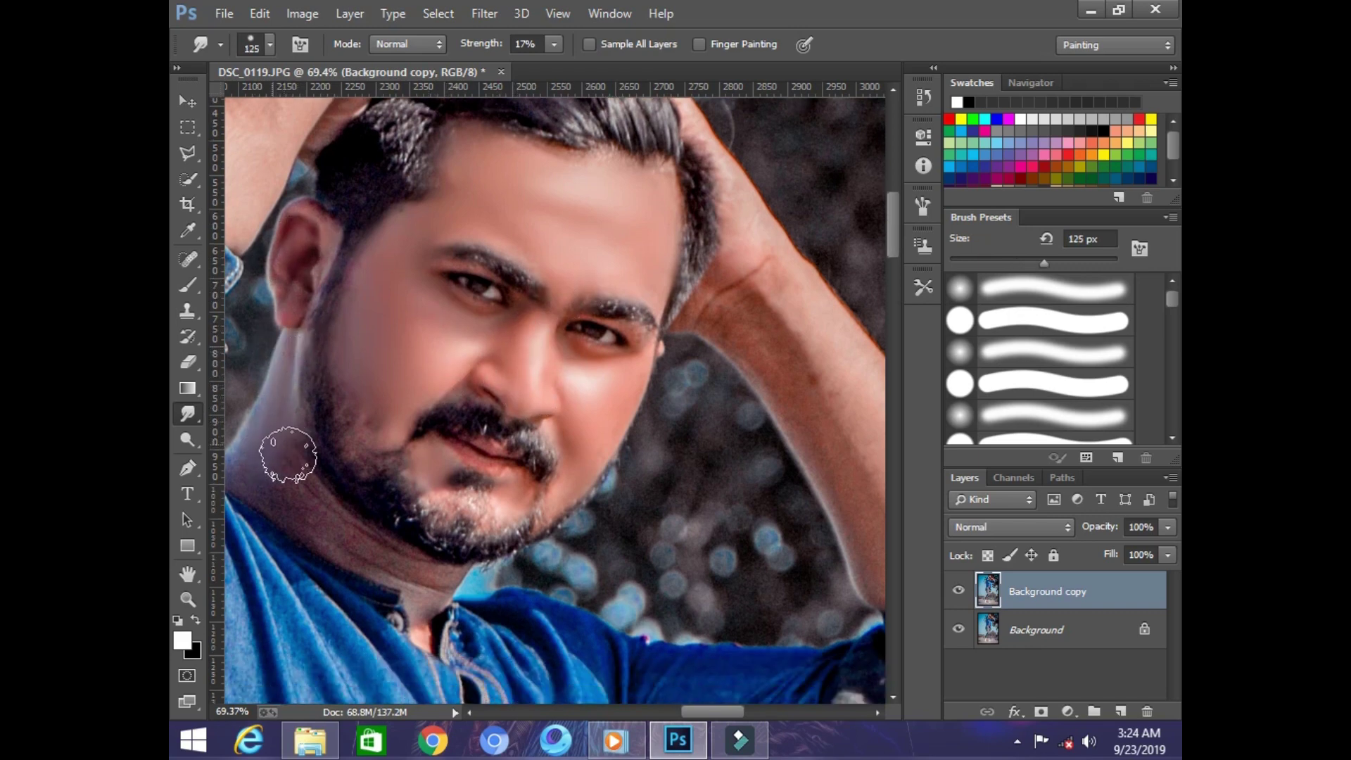
scroll(286, 452, left, 2)
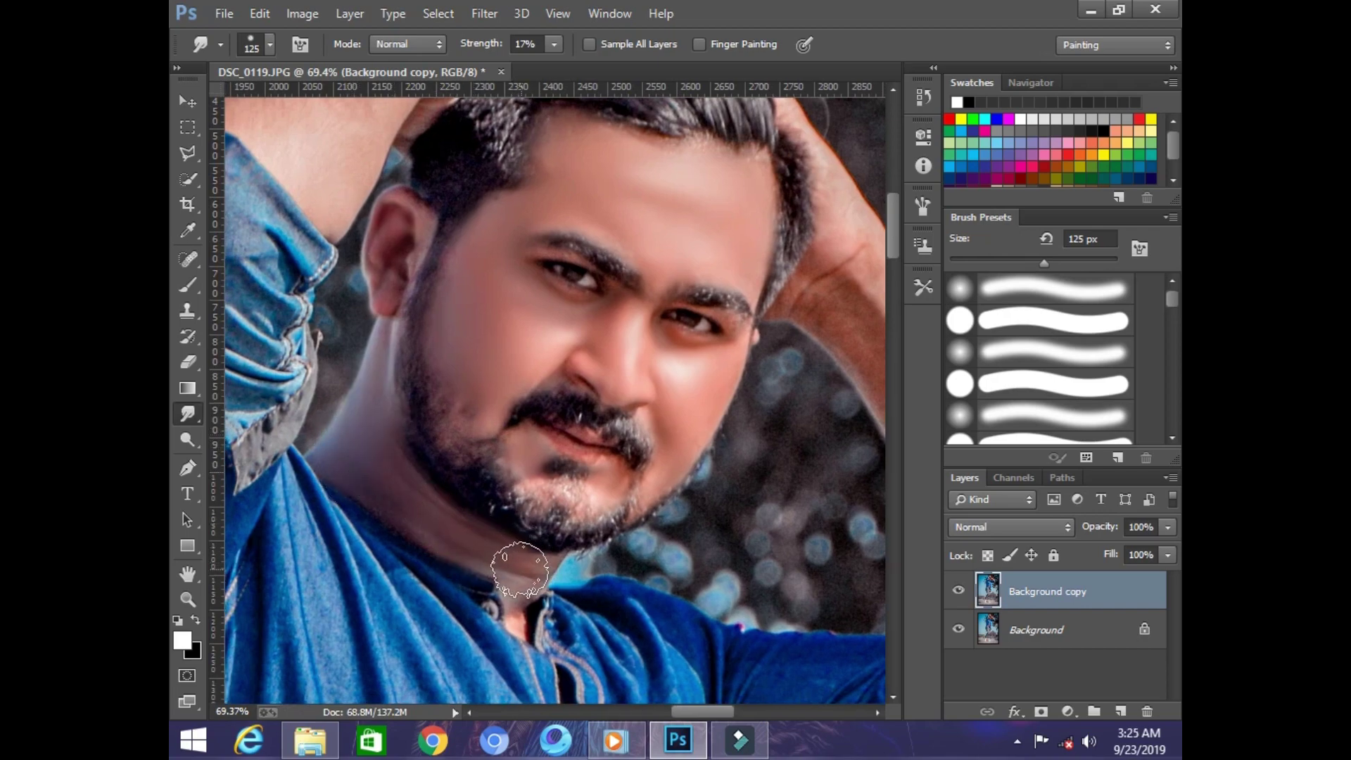
Smooth the skin of the raised arms and the hand with the 125 px Smudge brush.
scroll(538, 563, right, 6)
mouse_move(573, 316)
mouse_down()
mouse_move(501, 341)
mouse_move(518, 321)
mouse_move(626, 403)
mouse_move(551, 299)
mouse_move(608, 395)
mouse_move(644, 225)
mouse_move(589, 324)
mouse_move(569, 288)
mouse_move(624, 374)
mouse_move(572, 393)
mouse_up()
mouse_move(687, 577)
mouse_down()
mouse_move(736, 589)
mouse_move(680, 519)
mouse_move(735, 577)
mouse_move(716, 489)
mouse_move(691, 421)
mouse_move(617, 362)
mouse_move(745, 548)
mouse_move(713, 467)
mouse_move(845, 643)
mouse_move(817, 602)
mouse_move(749, 609)
mouse_move(761, 614)
mouse_move(728, 512)
mouse_move(754, 552)
mouse_move(640, 390)
mouse_move(731, 572)
mouse_move(785, 614)
mouse_up()
key(space)
mouse_move(350, 420)
mouse_down()
mouse_move(663, 383)
mouse_move(603, 383)
mouse_up()
mouse_move(500, 330)
mouse_down()
mouse_move(407, 368)
mouse_move(510, 340)
mouse_move(510, 361)
mouse_move(567, 347)
mouse_move(604, 318)
mouse_move(485, 464)
mouse_move(480, 339)
mouse_up()
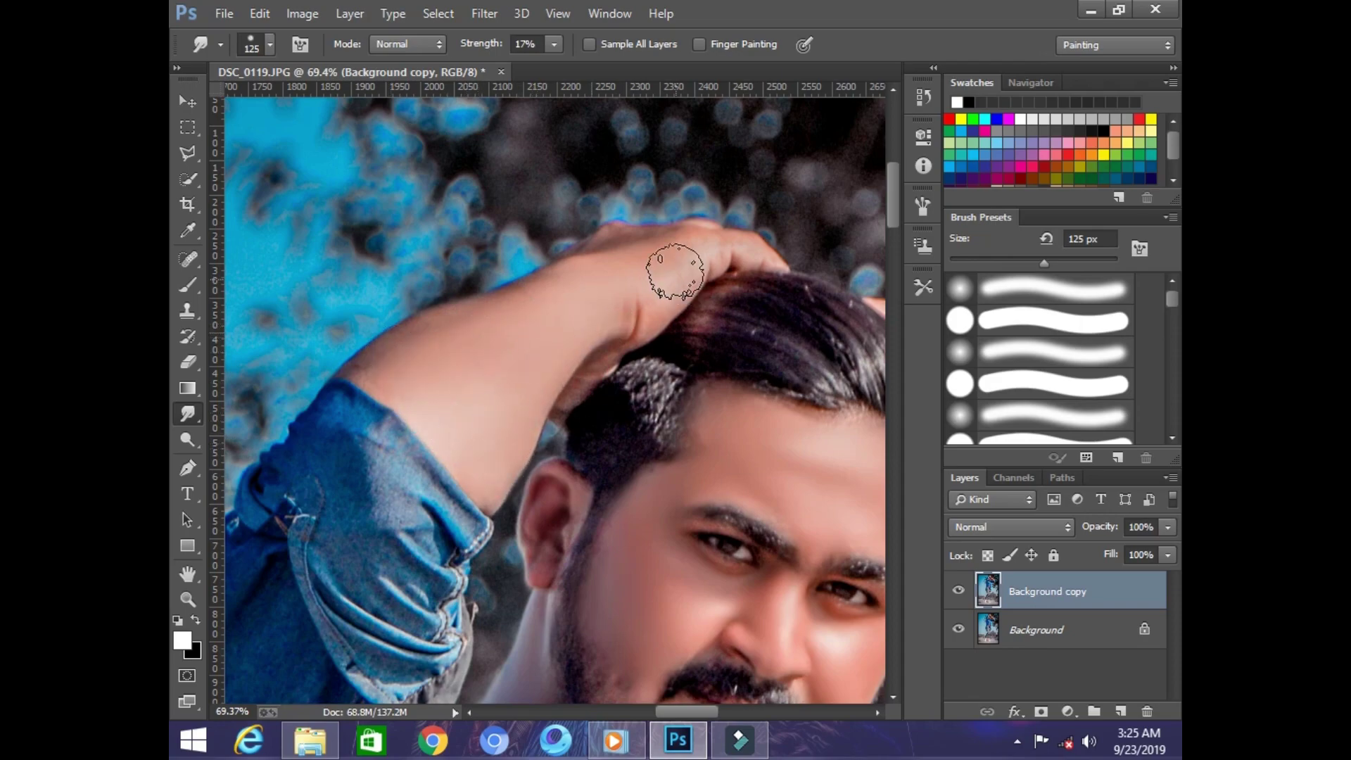
Smooth the skin of both ankles above the shoes with the Smudge tool, and fit the whole photo in view.
drag(543, 507, 571, 274)
drag(606, 633, 669, 418)
mouse_move(484, 587)
mouse_down()
mouse_move(625, 505)
mouse_move(603, 305)
mouse_move(633, 233)
mouse_up()
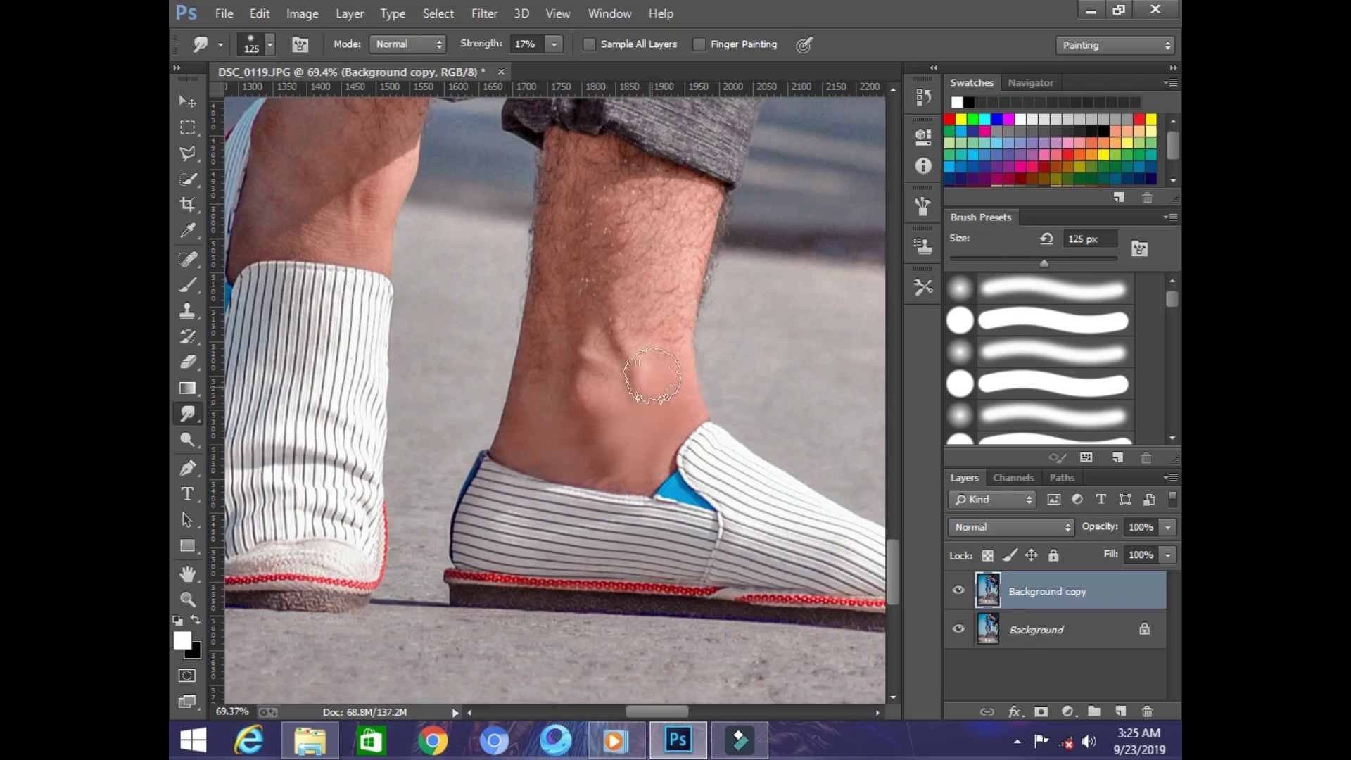
drag(585, 457, 743, 633)
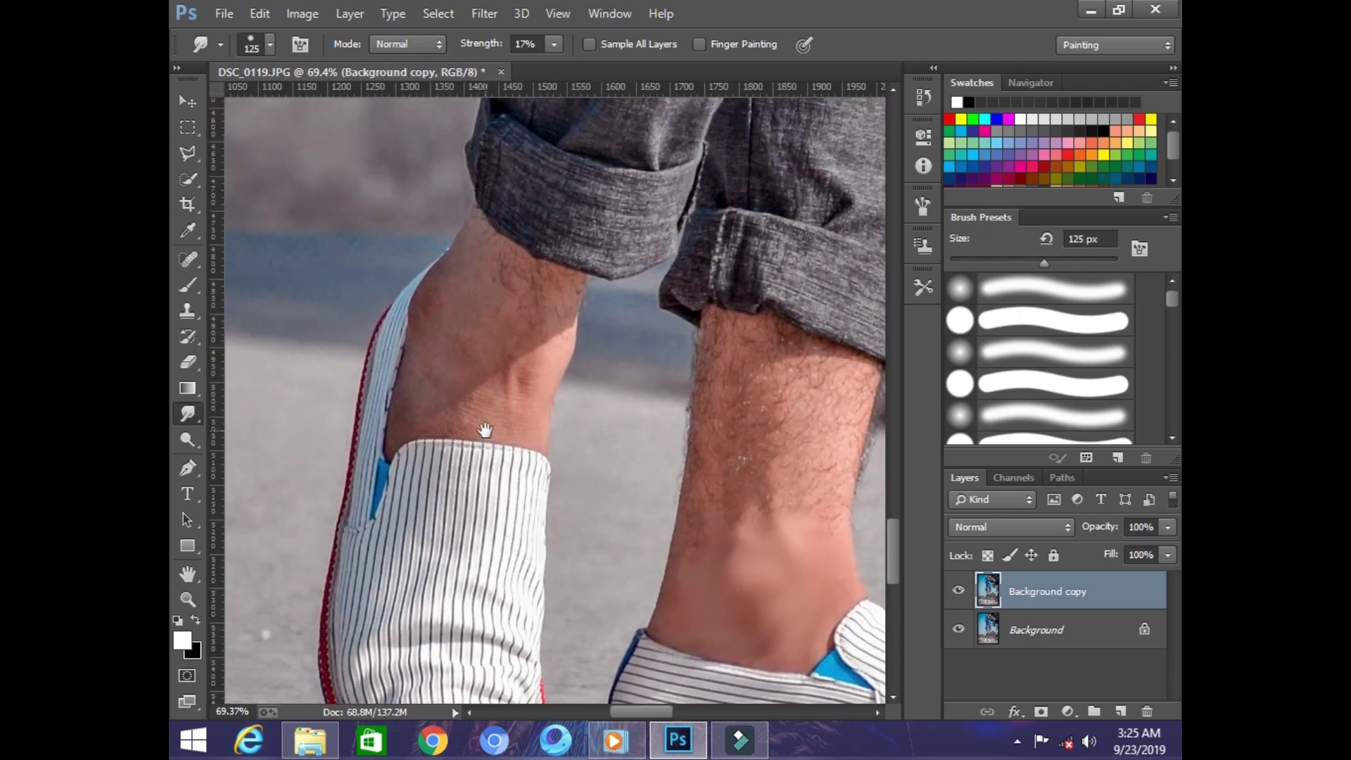
mouse_move(429, 408)
mouse_down()
mouse_move(474, 400)
mouse_move(488, 361)
mouse_move(527, 369)
mouse_move(507, 413)
mouse_move(458, 387)
mouse_up()
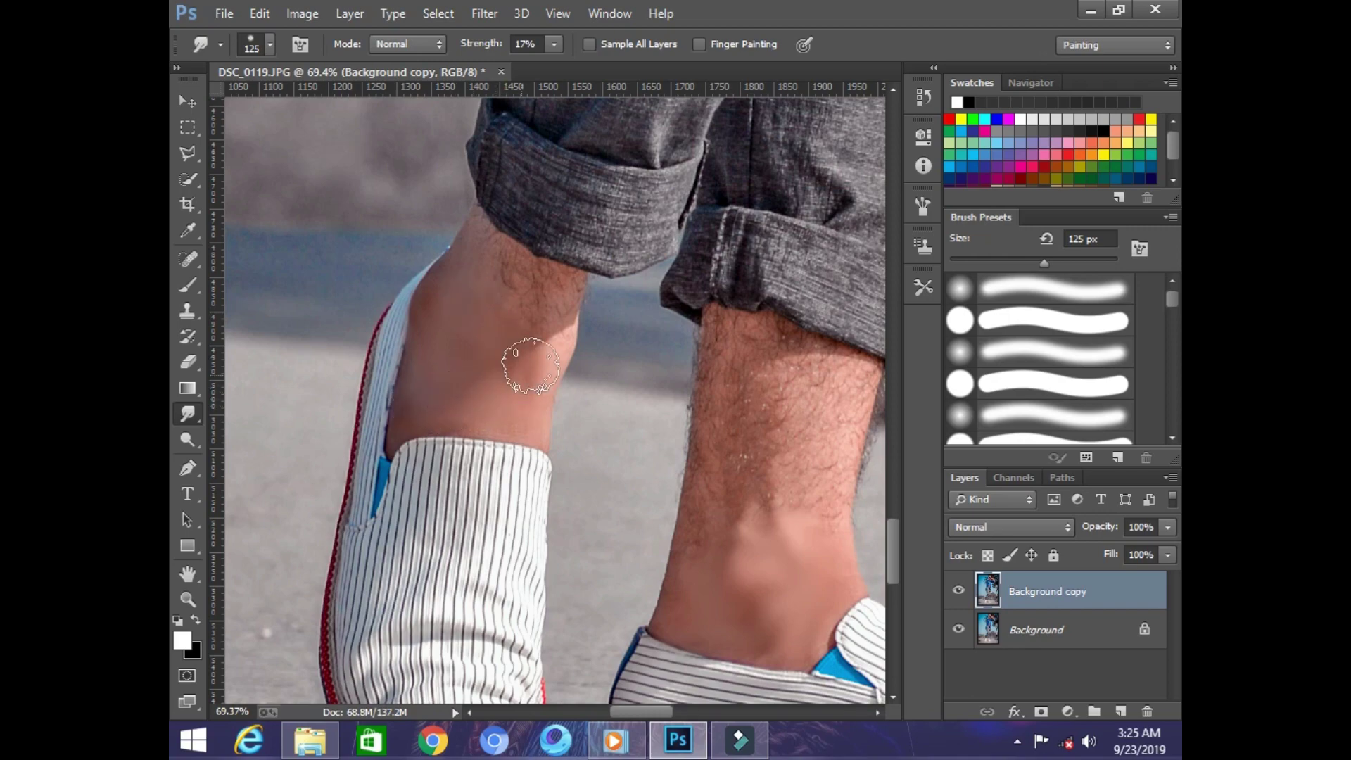
key(ctrl+0)
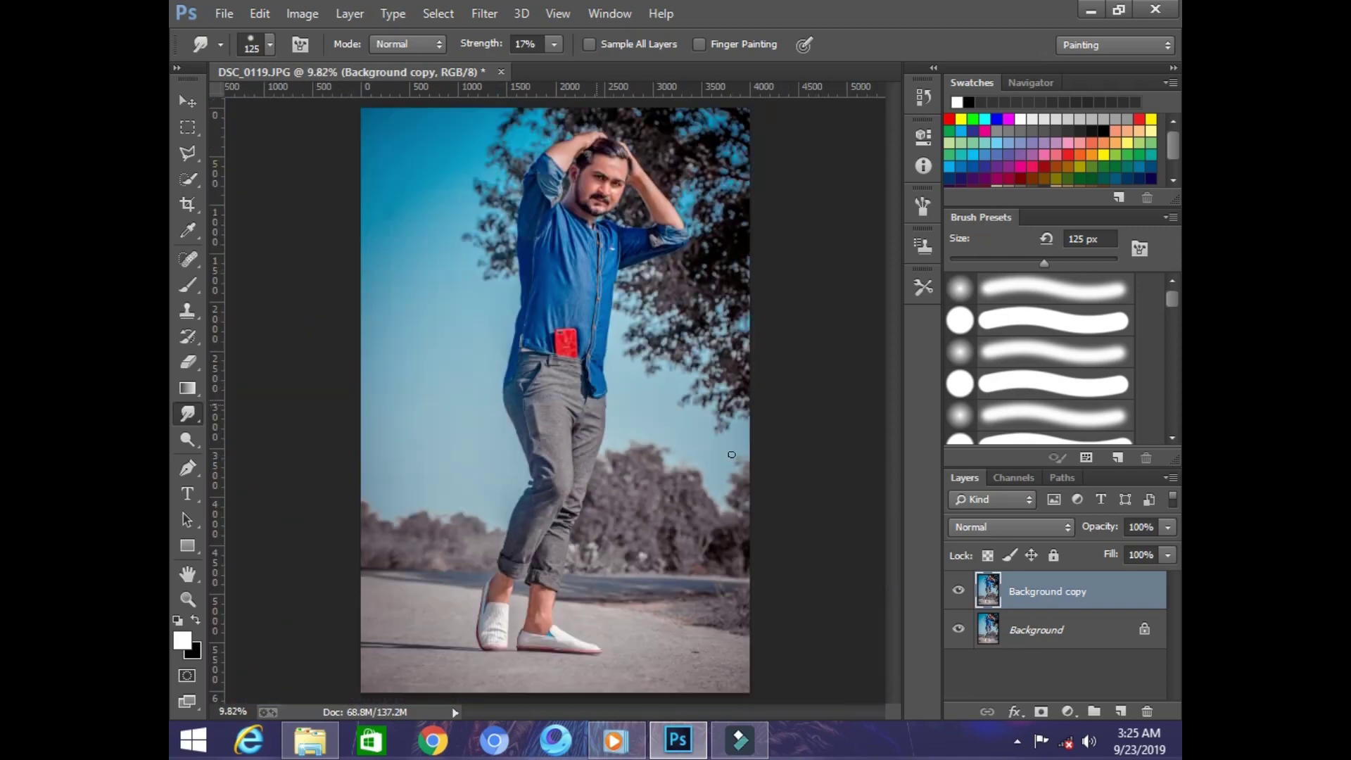
Lower the opacity of the smoothed Background copy layer to 85% and flatten the image.
click(1167, 554)
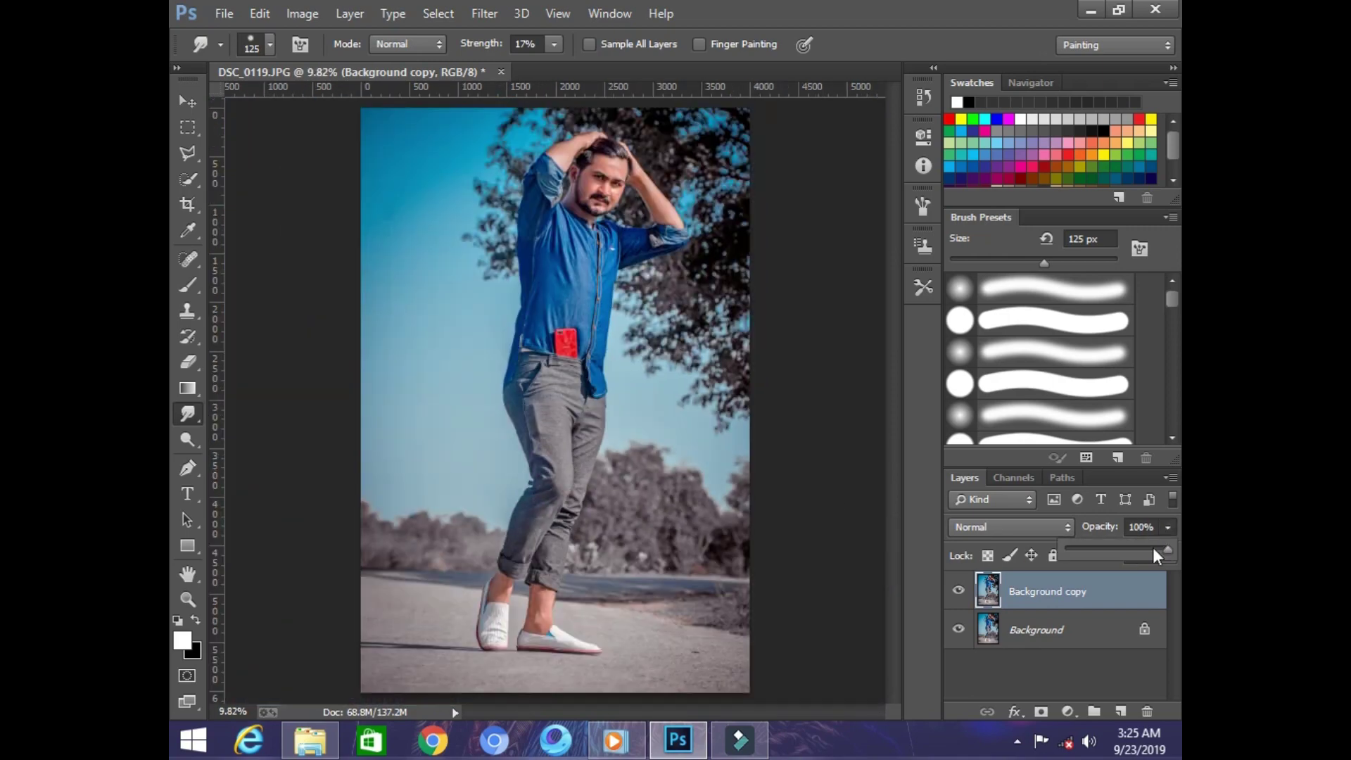
click(187, 599)
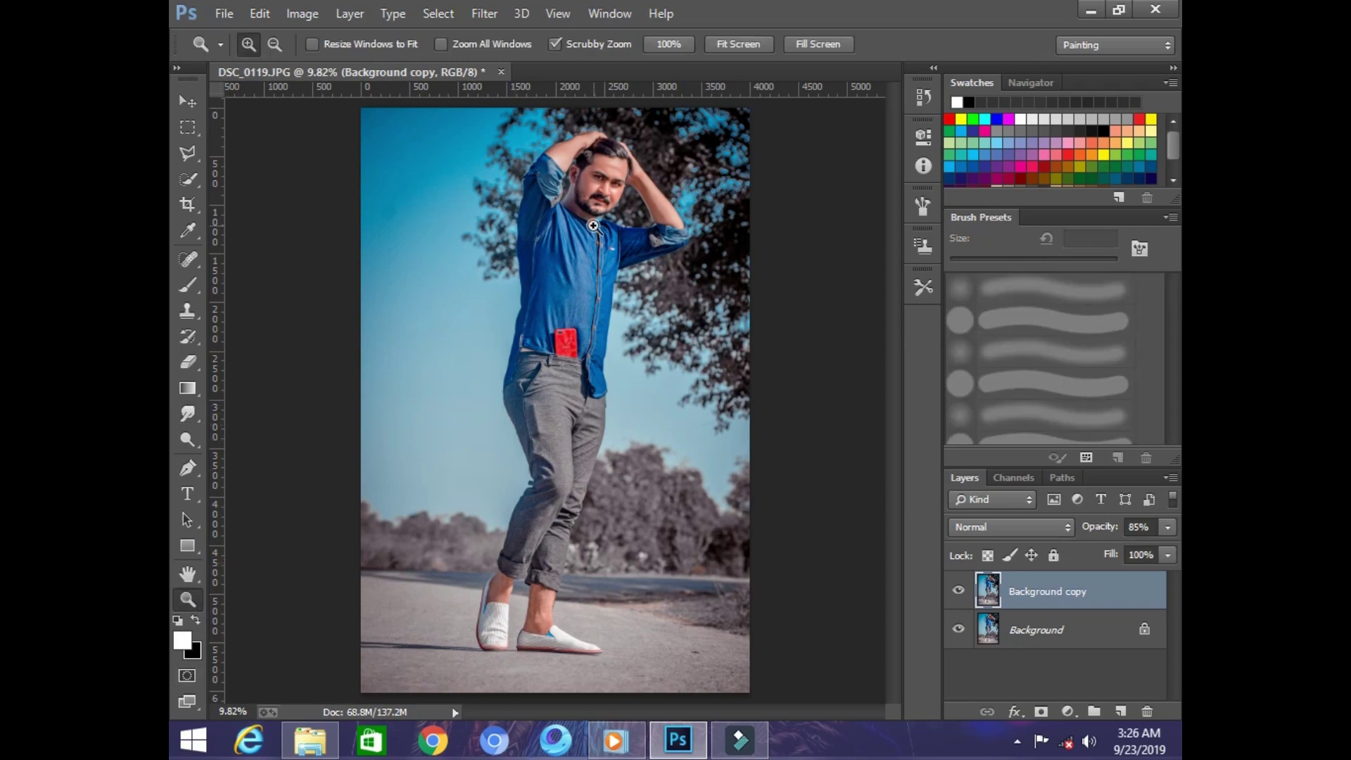
drag(593, 225, 849, 383)
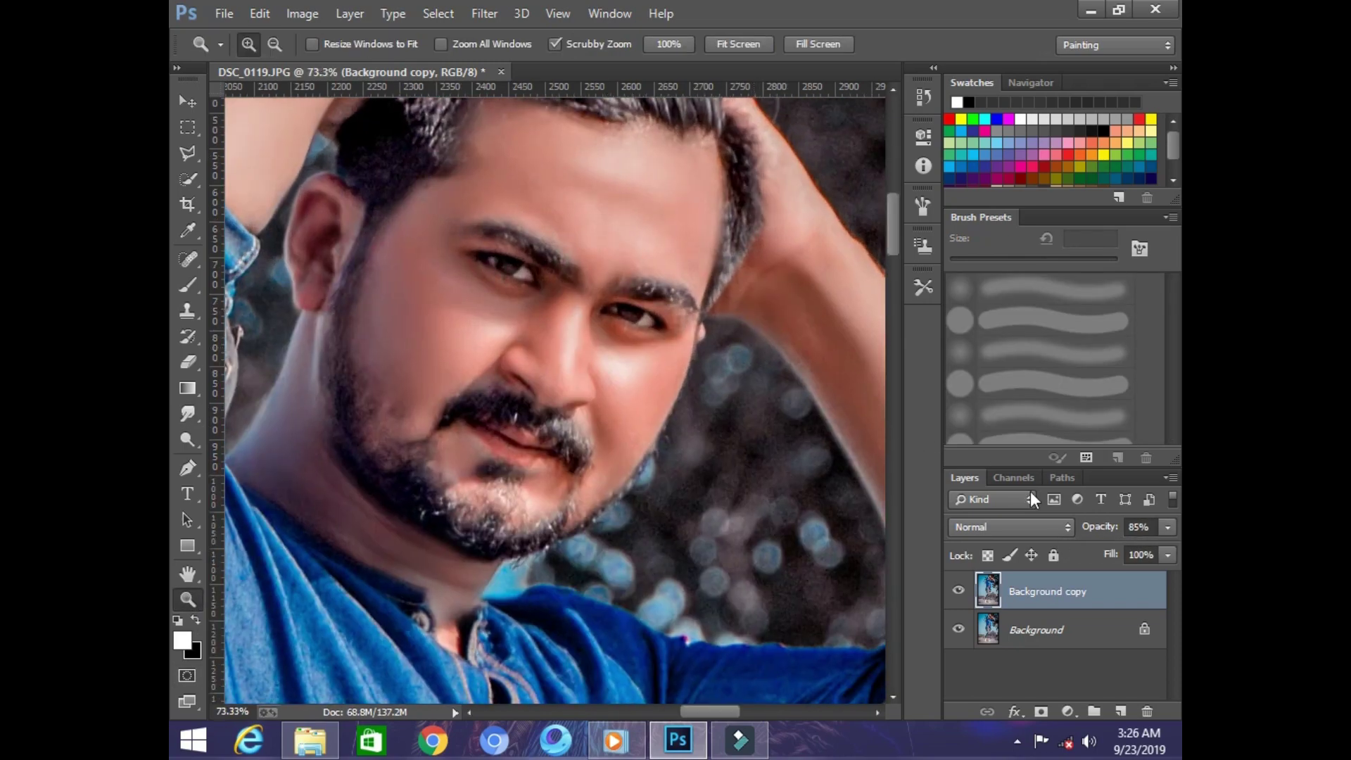
click(1170, 477)
click(985, 612)
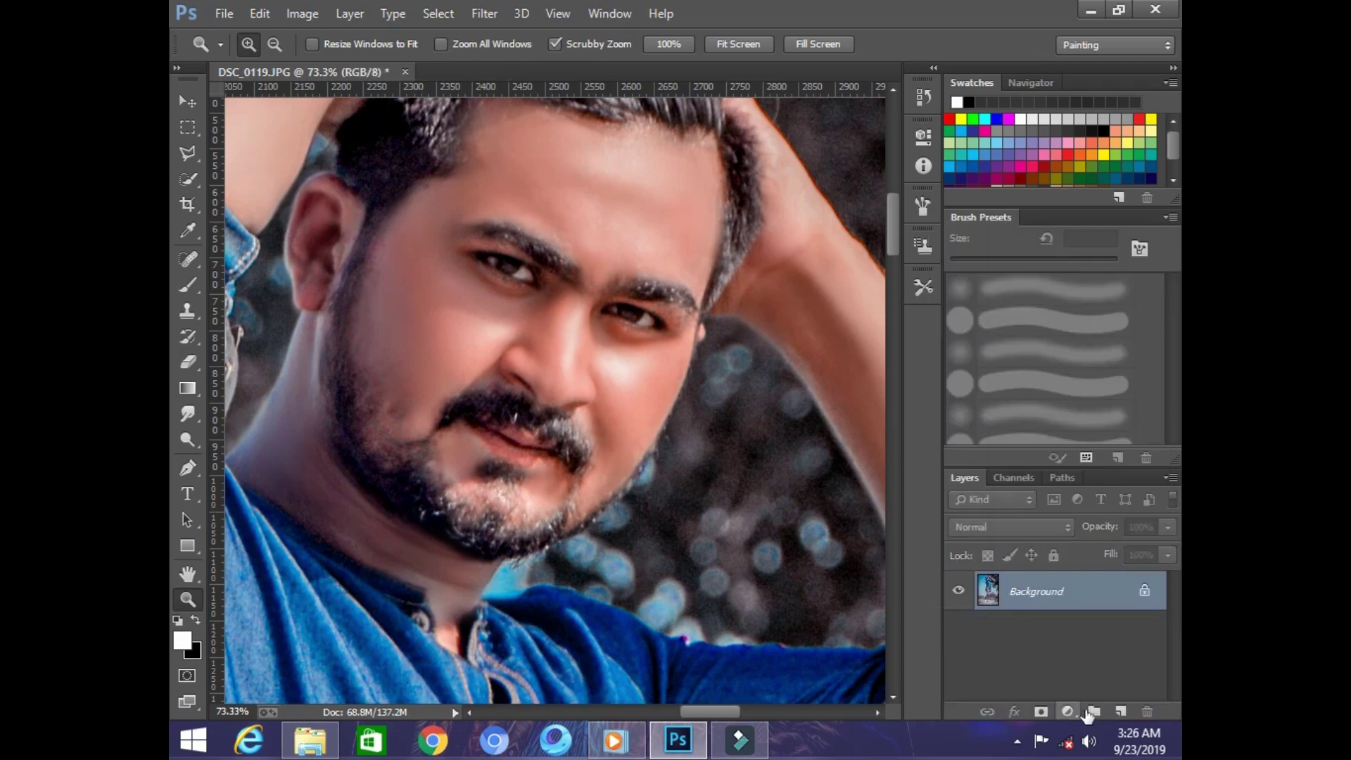
Add a new layer and stamp a white 35 px iris-texture brush over the iris of the eye nearer the tree side.
click(1121, 712)
click(646, 313)
click(642, 307)
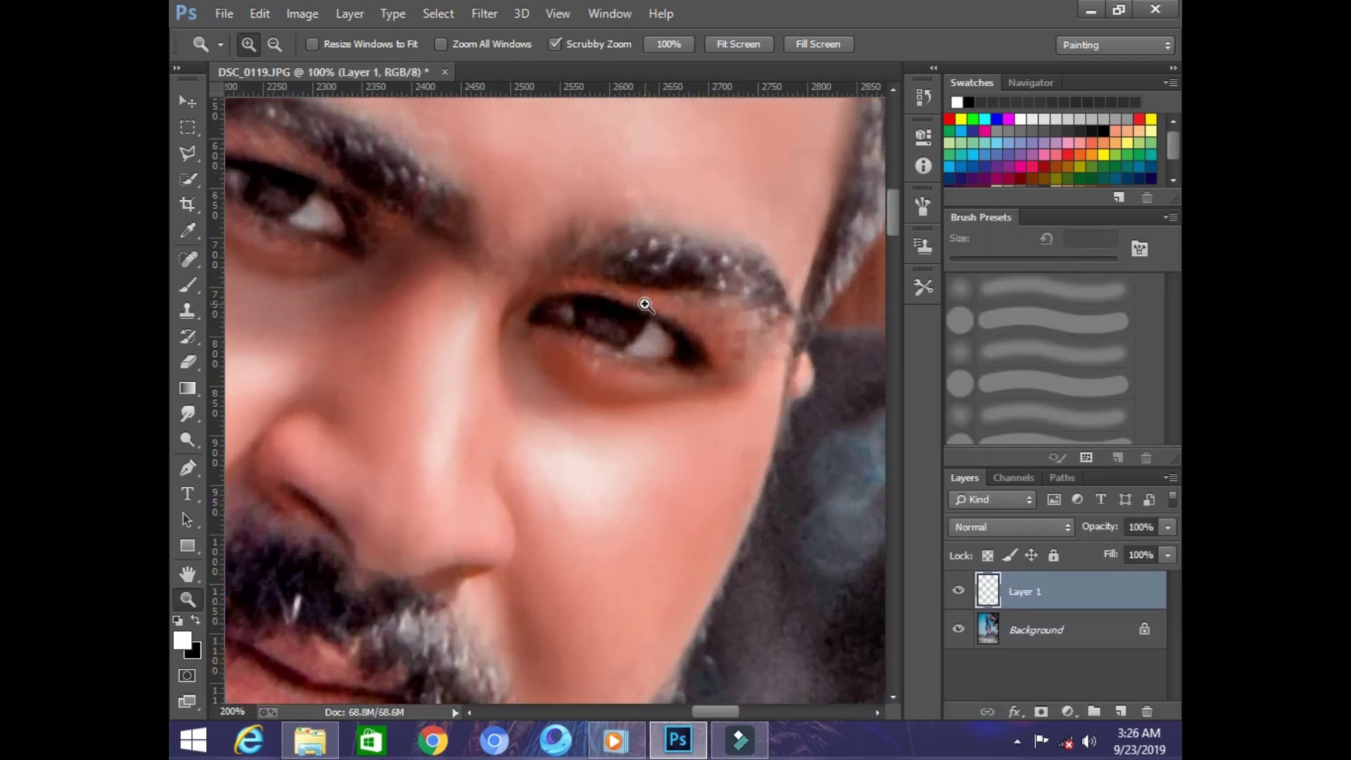
click(642, 306)
click(188, 286)
click(590, 324)
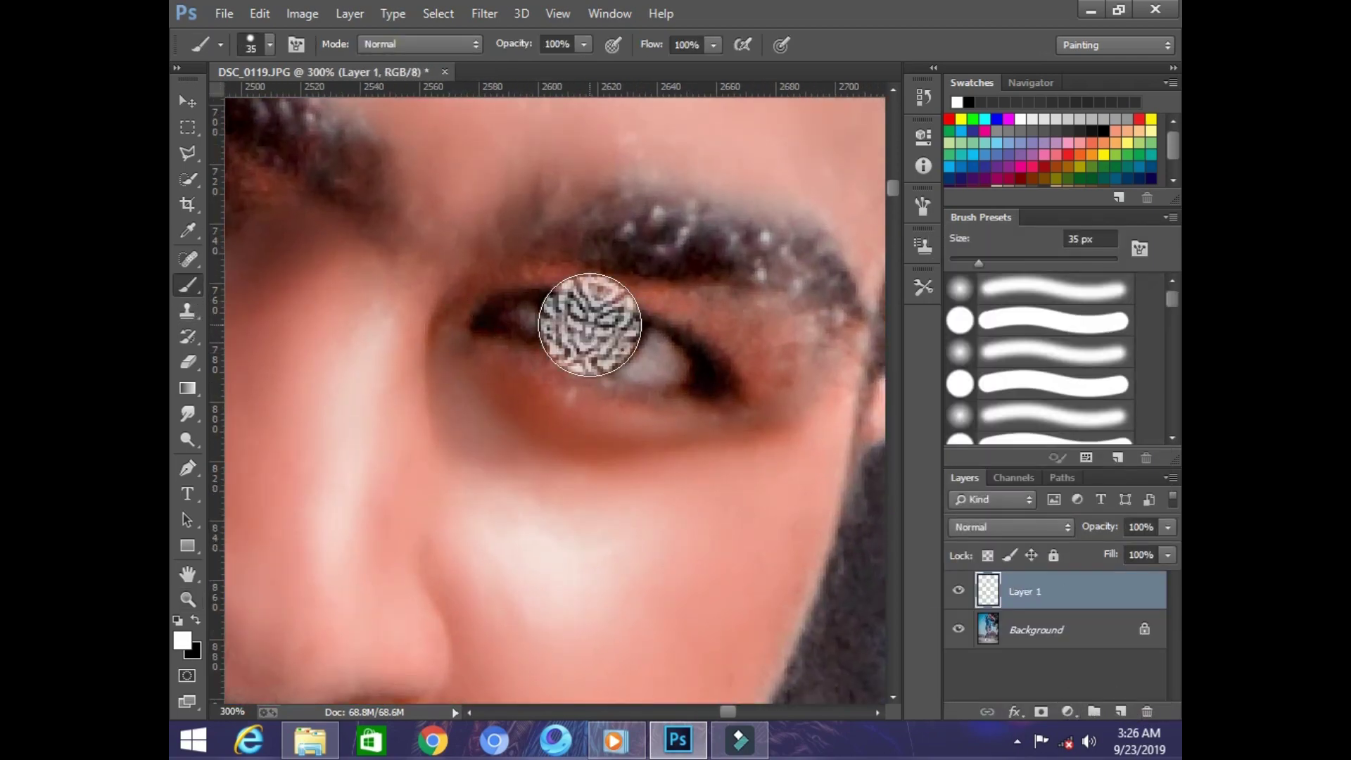
Erase the iris texture spilling over the eyelids and pupil with a small soft eraser, going down to 10 px.
key(e)
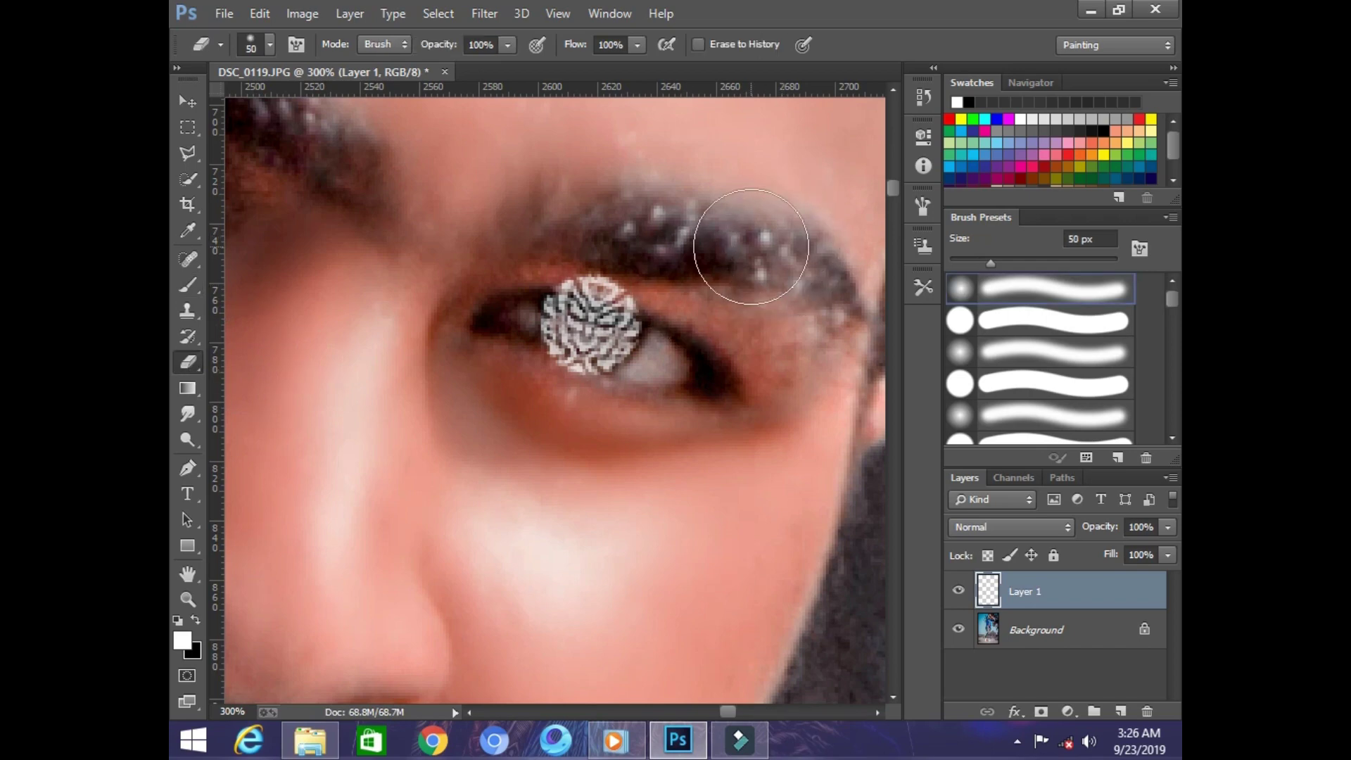
key(bracketleft)
key(bracketleft)
mouse_move(647, 287)
mouse_down()
mouse_move(548, 259)
mouse_move(593, 289)
mouse_move(492, 333)
mouse_move(582, 356)
mouse_move(544, 361)
mouse_move(529, 313)
mouse_move(557, 369)
mouse_move(610, 397)
mouse_move(679, 371)
mouse_move(533, 388)
mouse_up()
key(bracketleft)
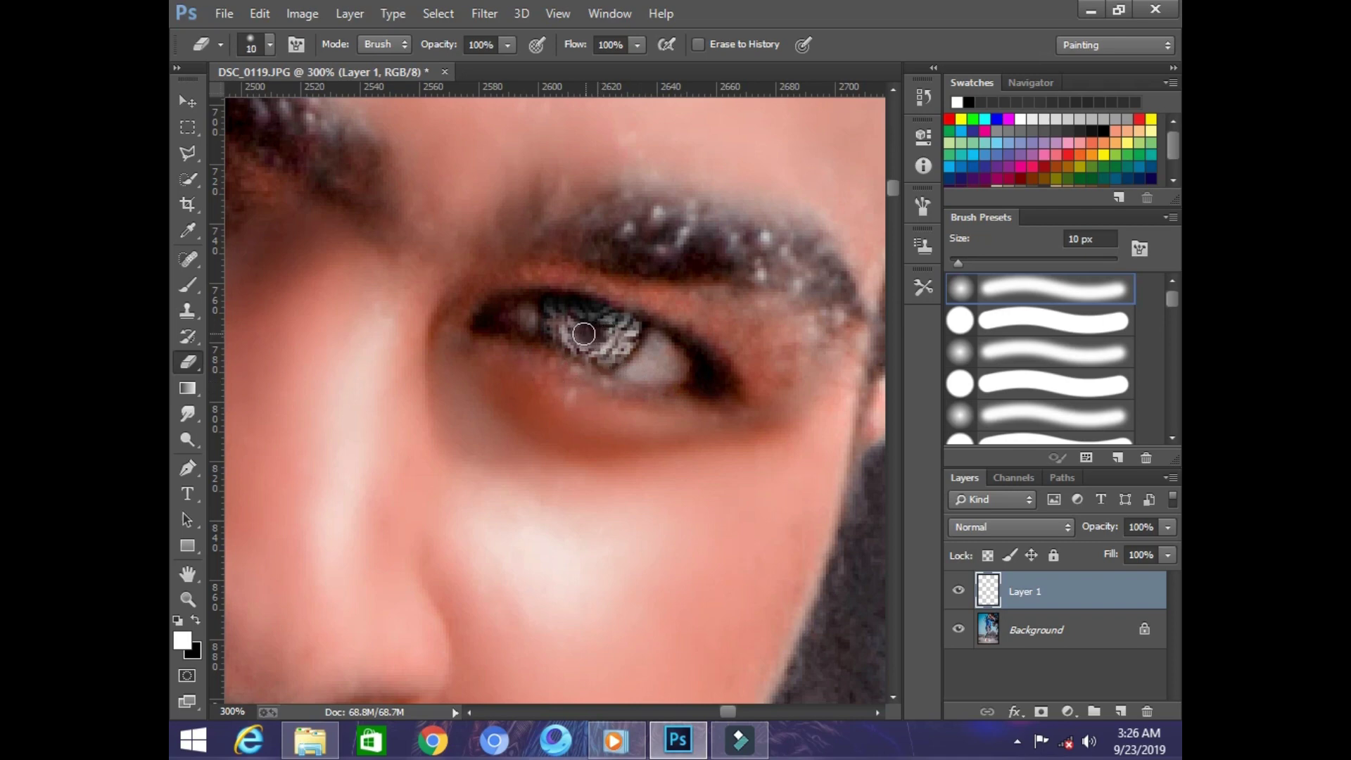
mouse_move(612, 325)
mouse_down()
mouse_move(572, 317)
mouse_move(602, 331)
mouse_up()
key(bracketright)
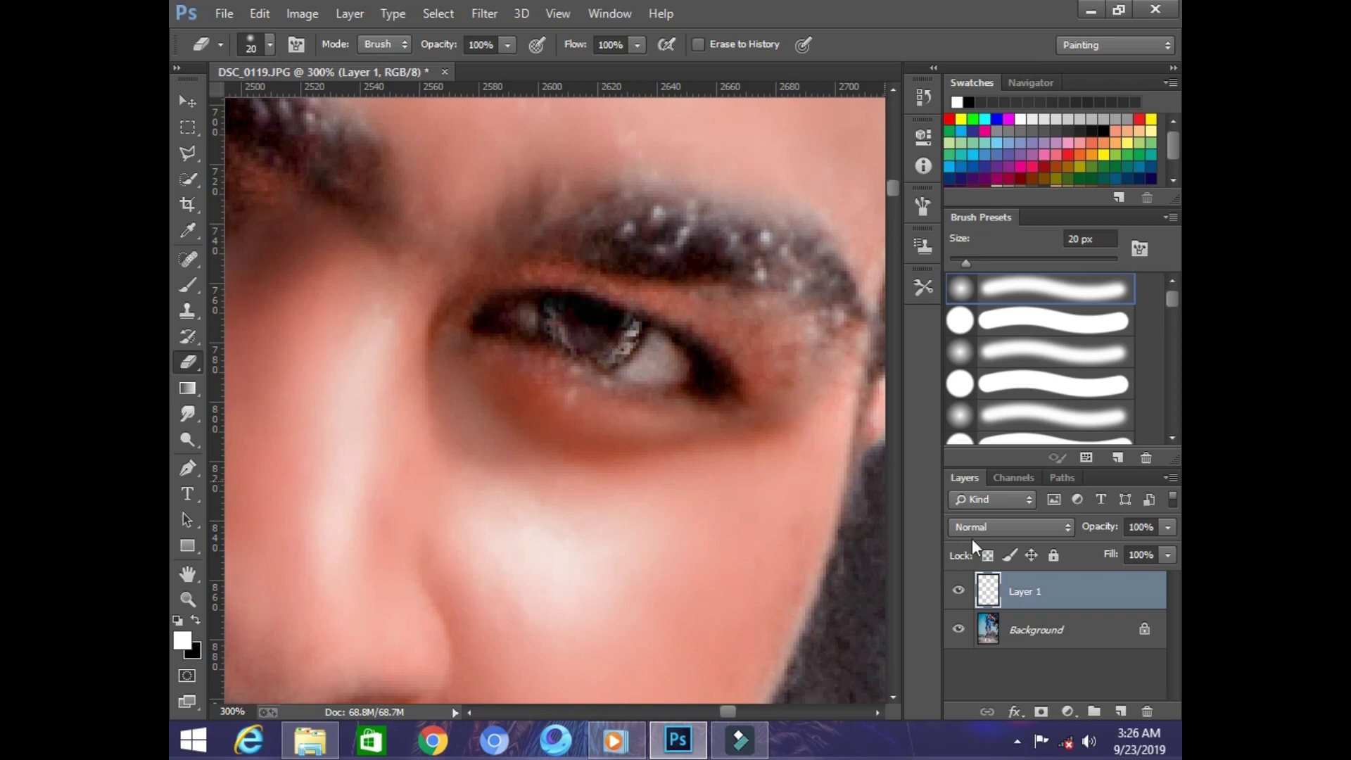
Scale the iris texture down slightly so that it fits the eye.
click(181, 100)
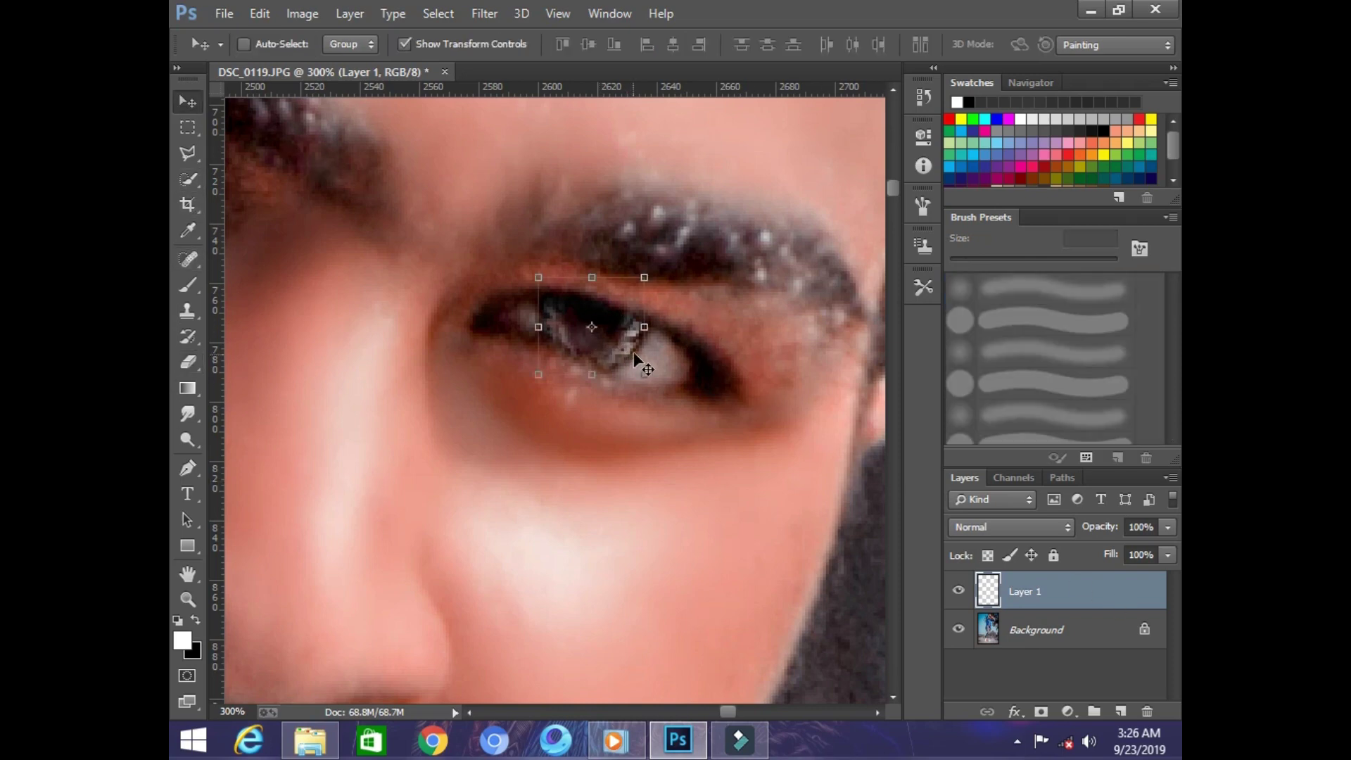
drag(645, 328, 610, 357)
key(Return)
Duplicate the iris texture layer and place the copy over the iris of the other eye.
drag(1083, 594, 1120, 712)
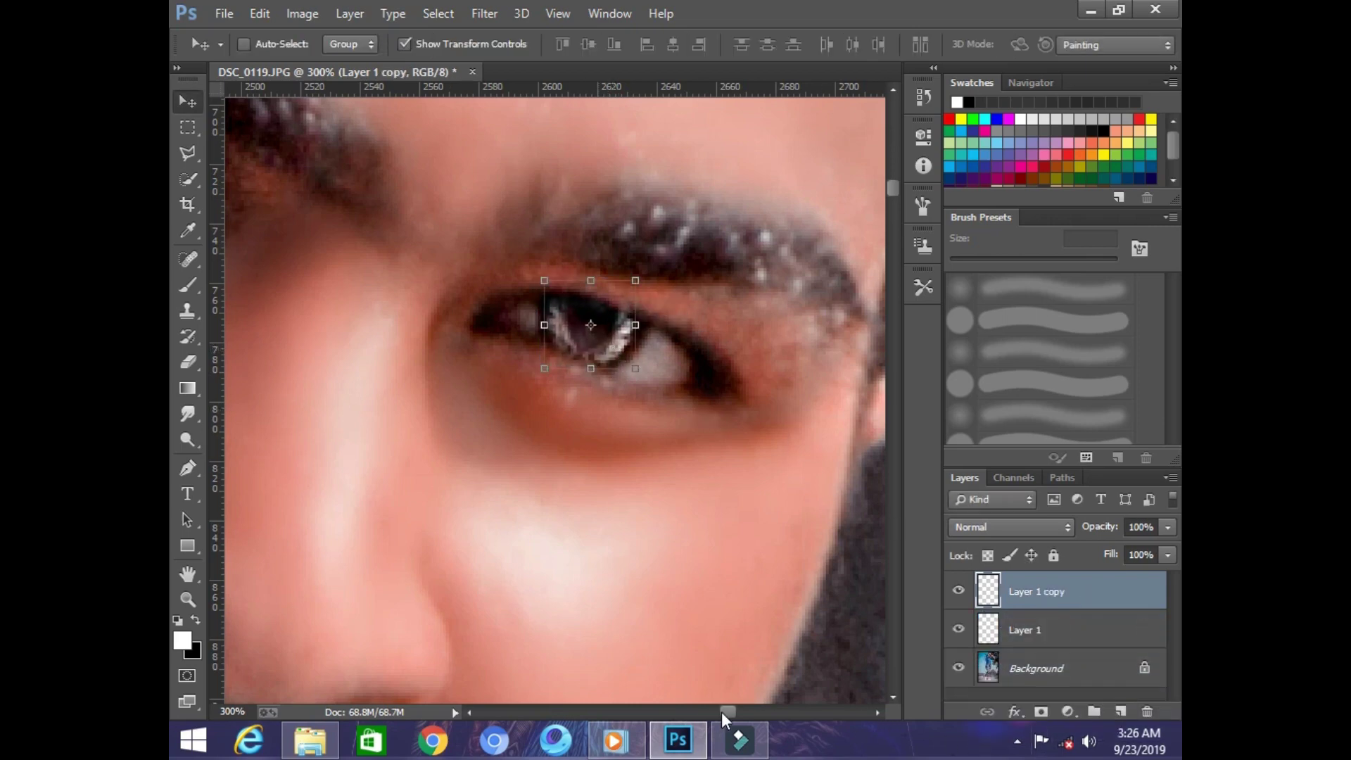
drag(726, 712, 711, 713)
drag(717, 511, 439, 442)
drag(658, 520, 559, 310)
right_click(560, 311)
click(619, 314)
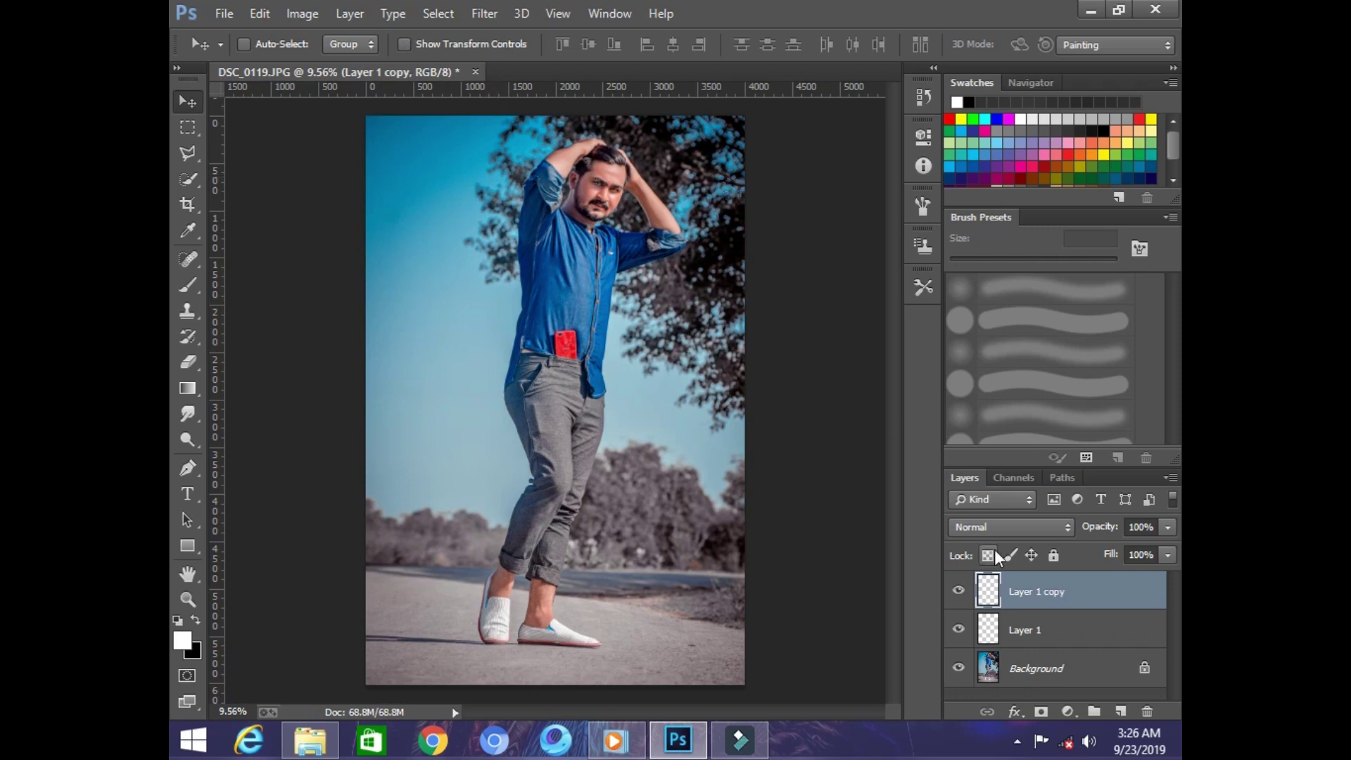
Merge the iris copy down into Layer 1 and duplicate the merged layer.
click(1171, 478)
click(1062, 573)
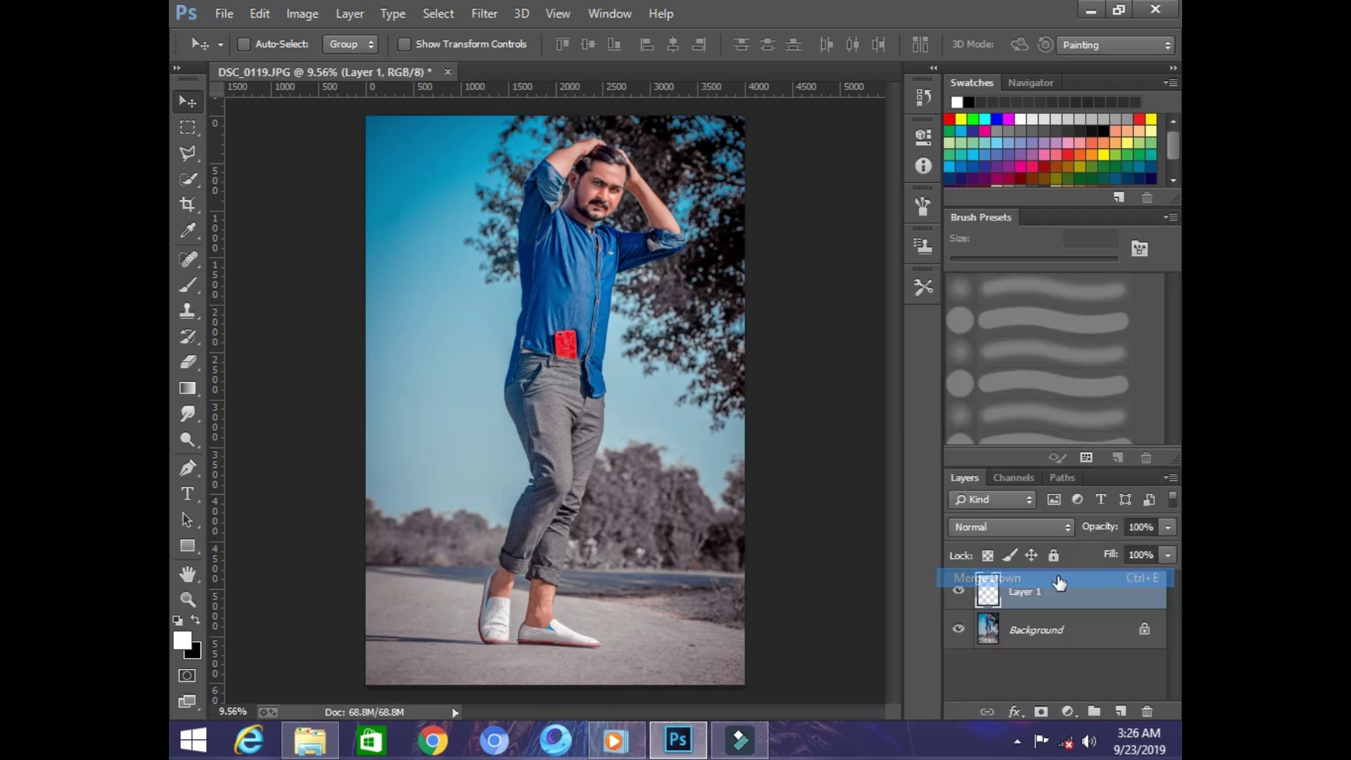
drag(1084, 599, 1120, 712)
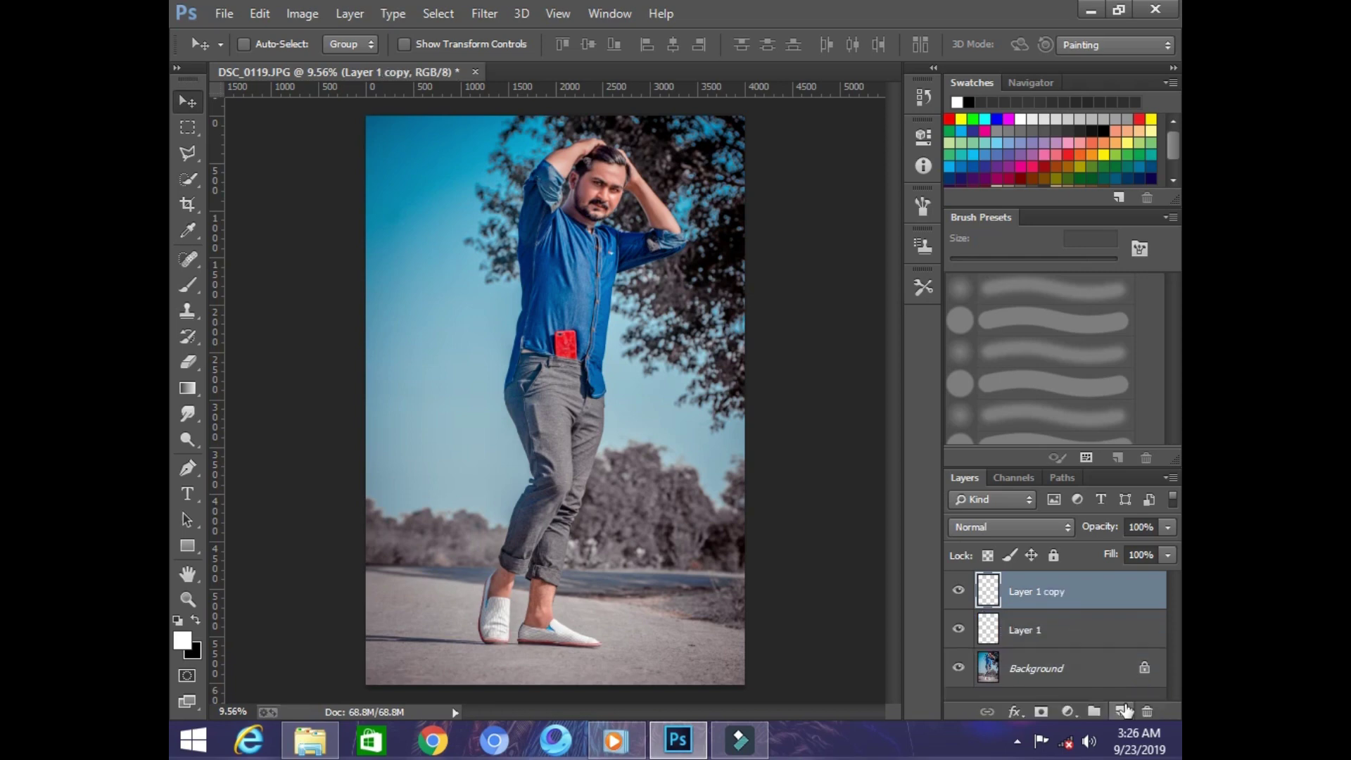
Merge all visible layers and duplicate the resulting Background layer.
click(1171, 478)
click(1035, 594)
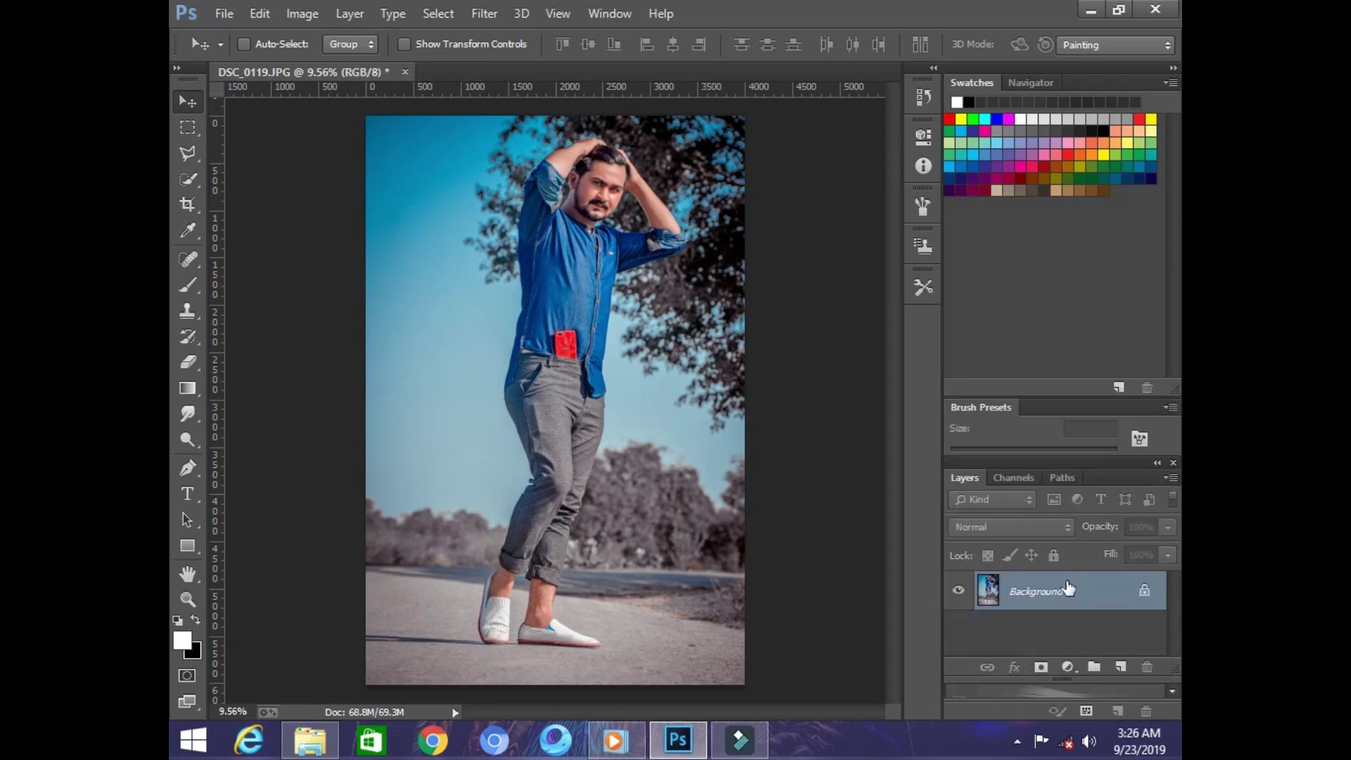
drag(1074, 594, 1122, 666)
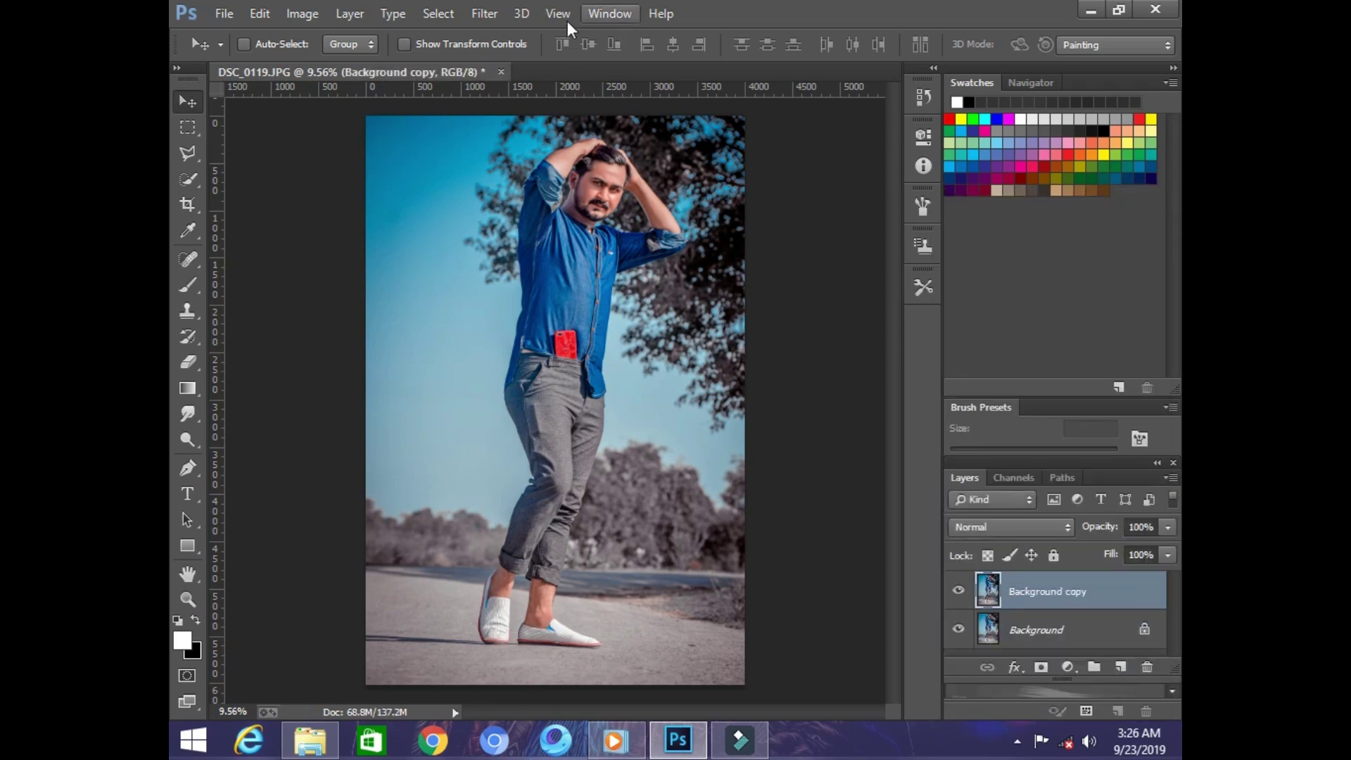
Apply the Oil Paint filter with stylization 4, cleanliness 2.3, scale 0.8, bristle detail 10, angular direction 300 and shine 0.
click(485, 13)
click(539, 190)
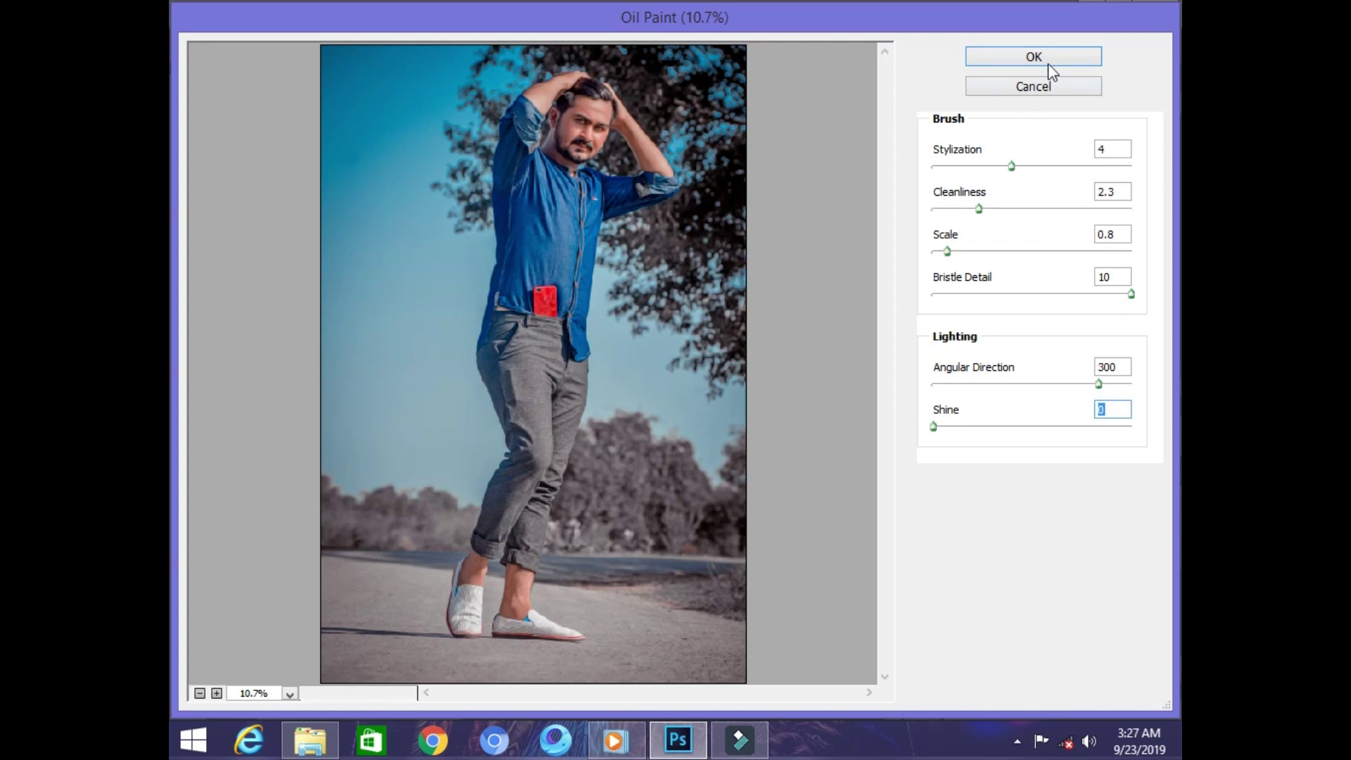
key(Return)
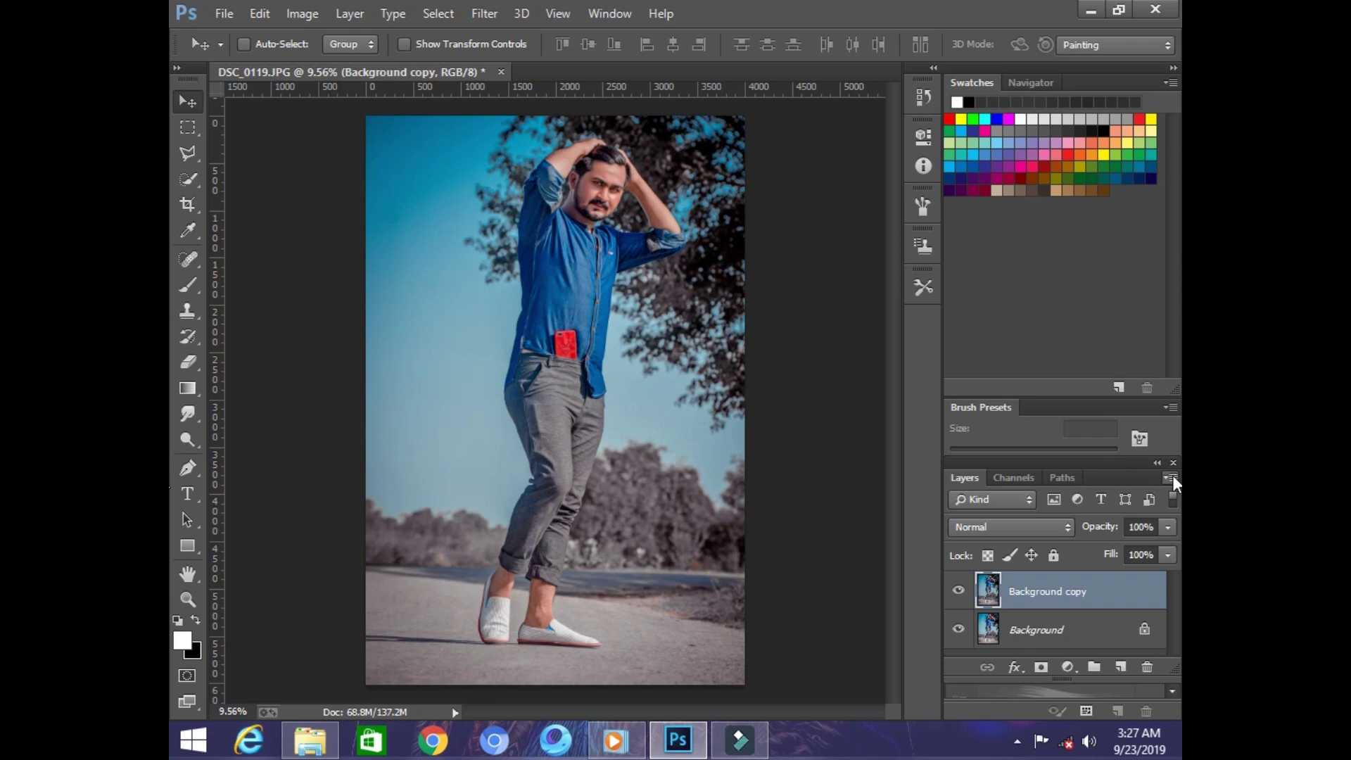
Flatten the image and dock the Layers group together with Brush Presets.
click(1172, 481)
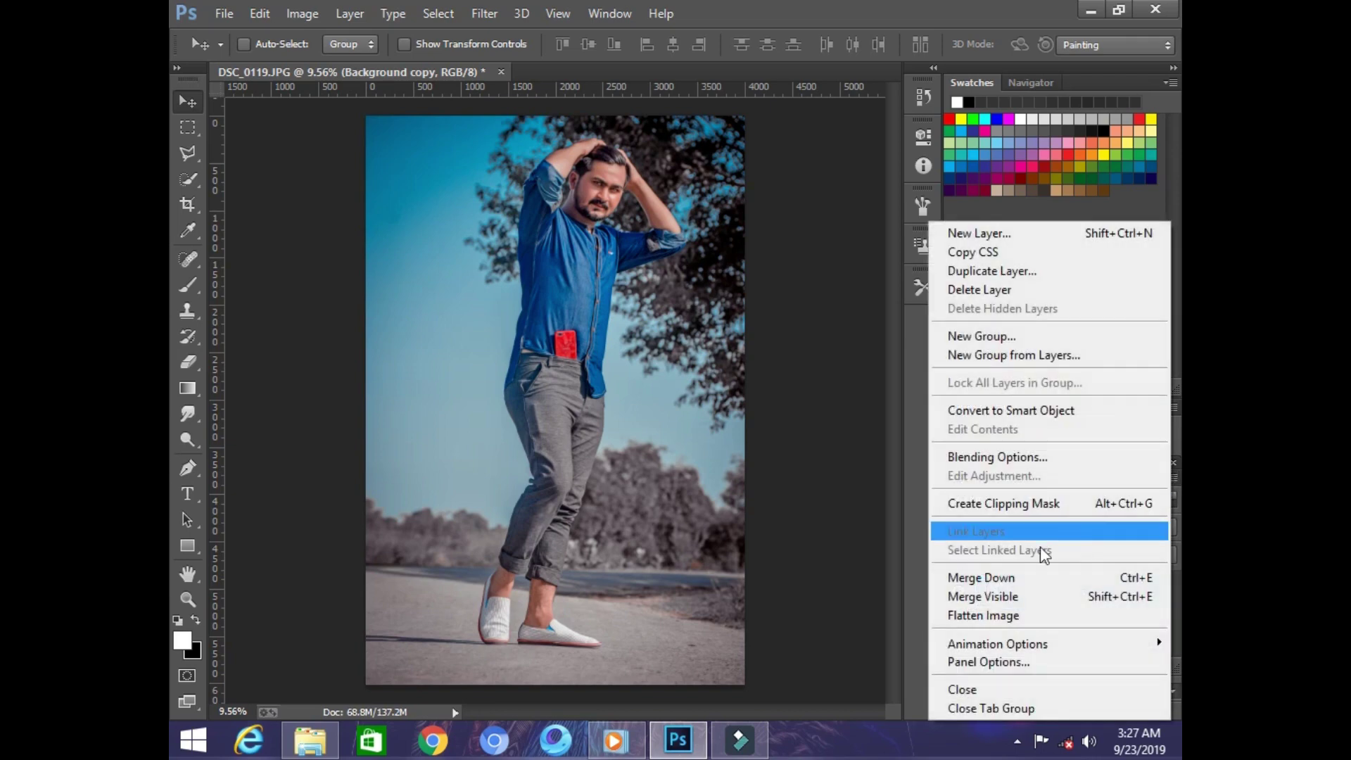
click(985, 616)
mouse_move(1124, 466)
mouse_down()
mouse_move(1116, 386)
mouse_move(1116, 404)
mouse_up()
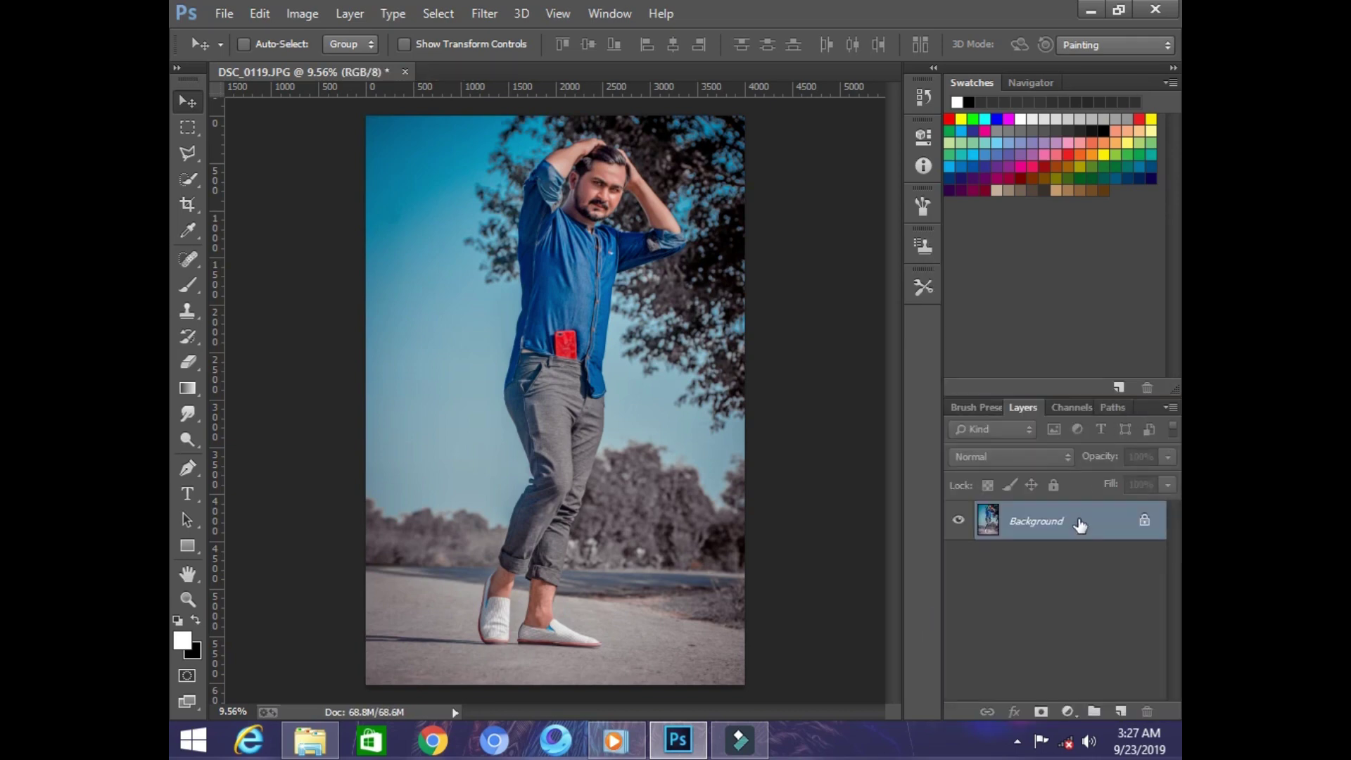
Duplicate the Background layer and reduce its Blues saturation to -48 with the Camera Raw filter.
drag(1080, 524, 1120, 711)
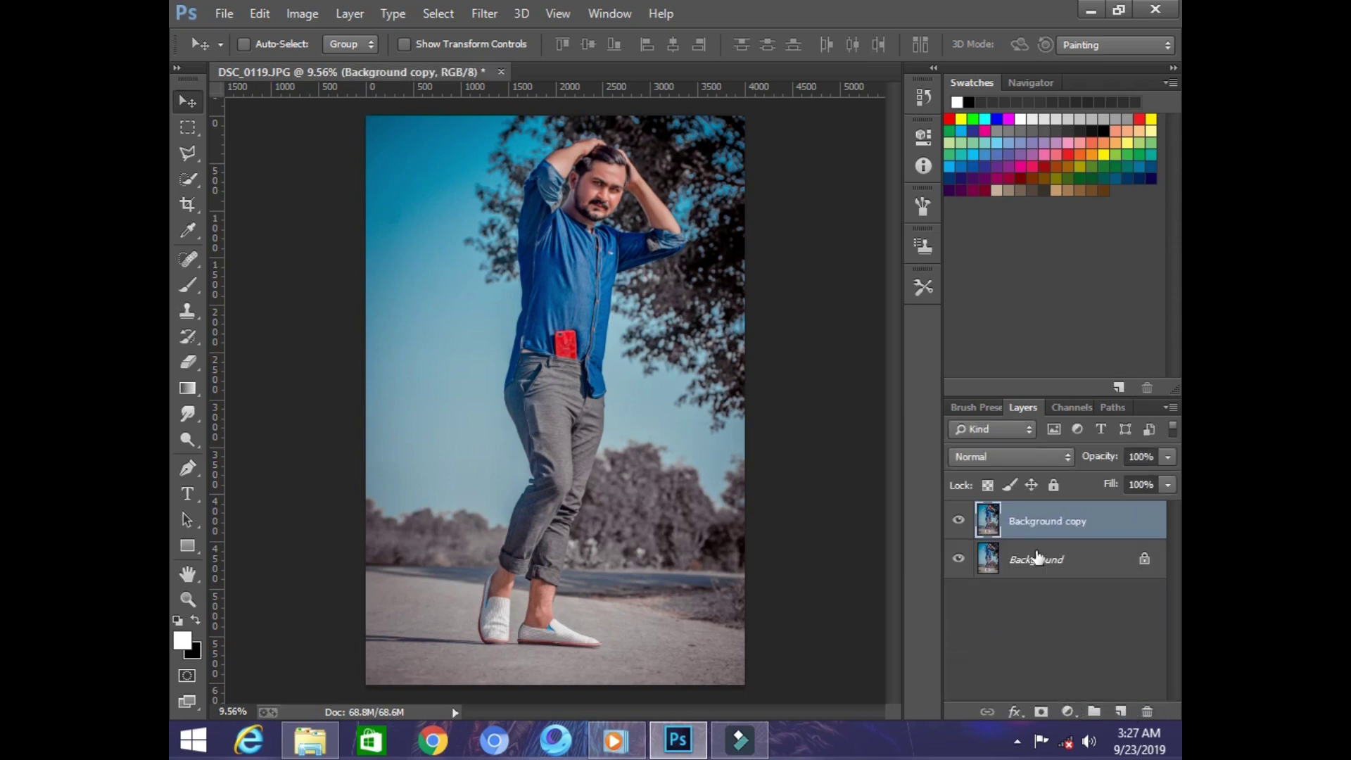
click(484, 13)
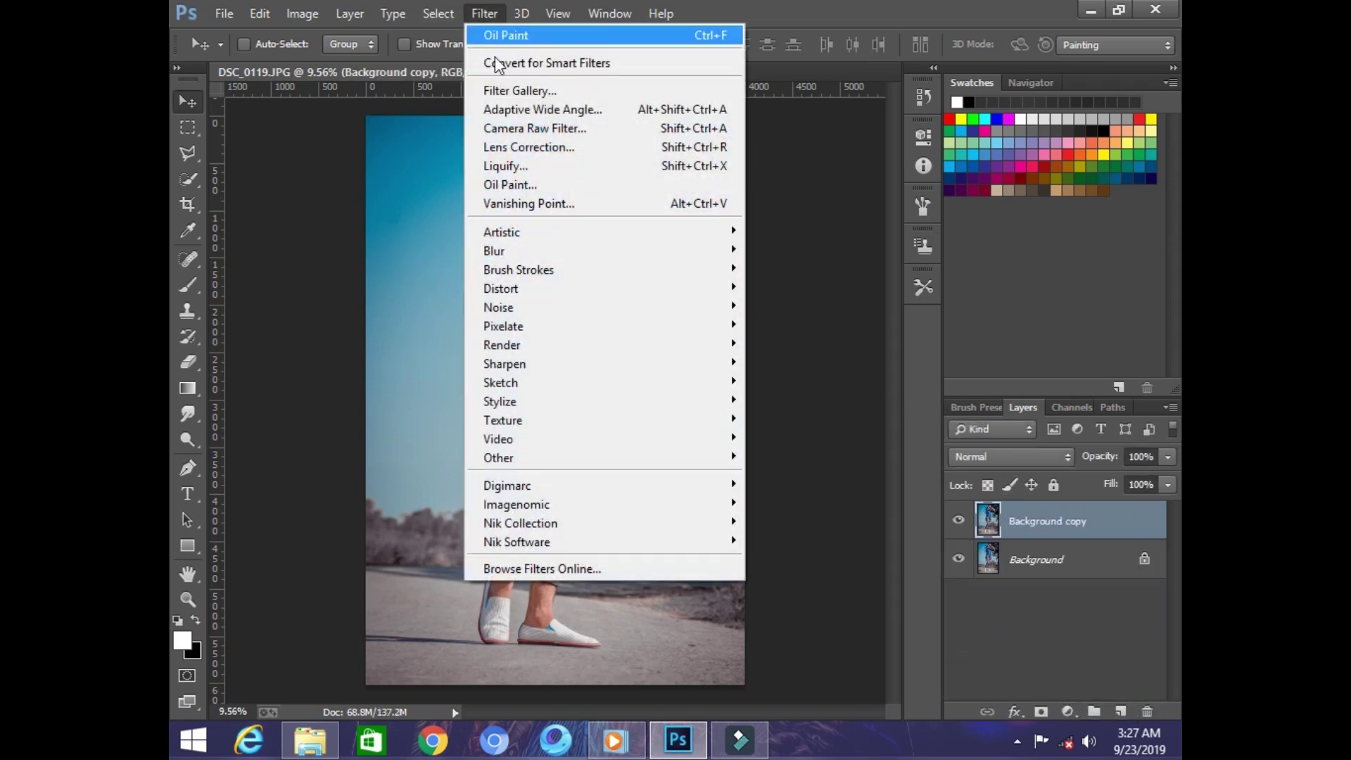
click(538, 130)
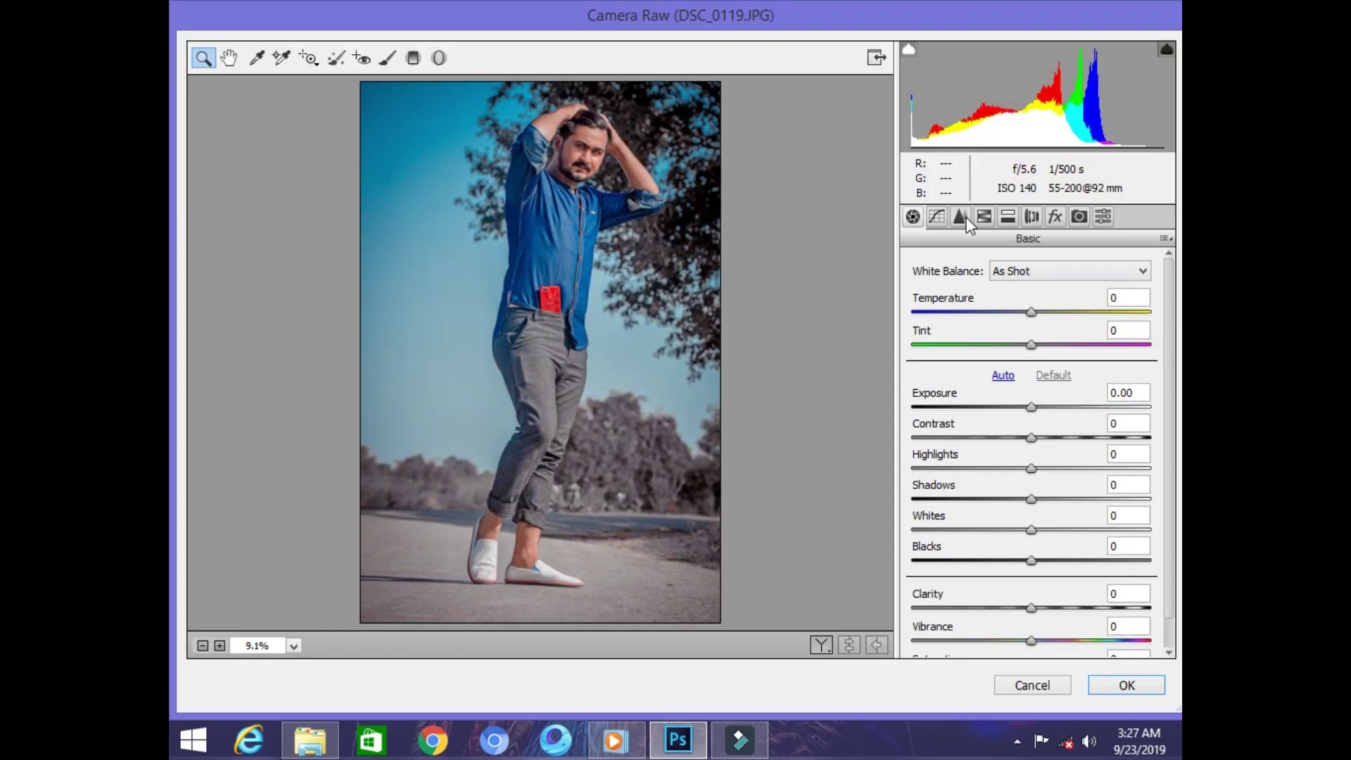
click(984, 218)
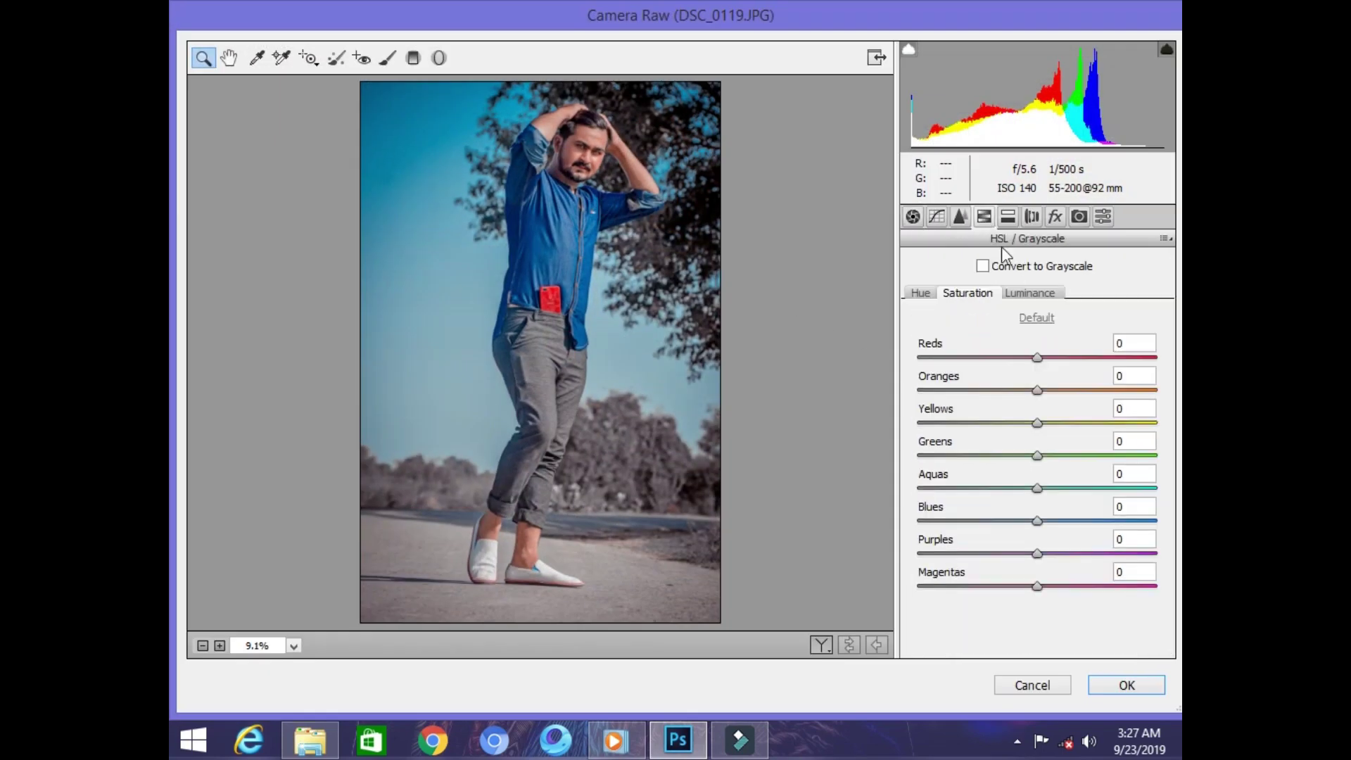
drag(1038, 539, 981, 534)
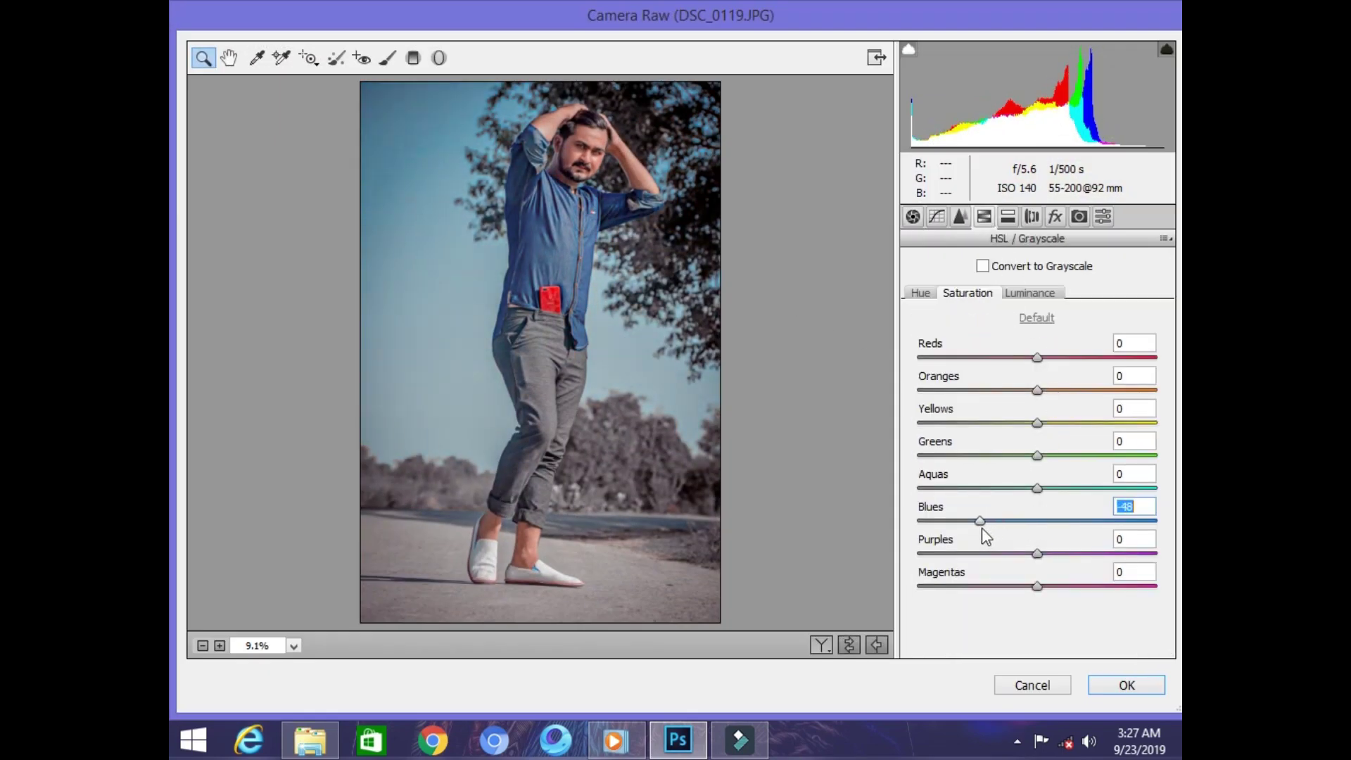
click(1128, 685)
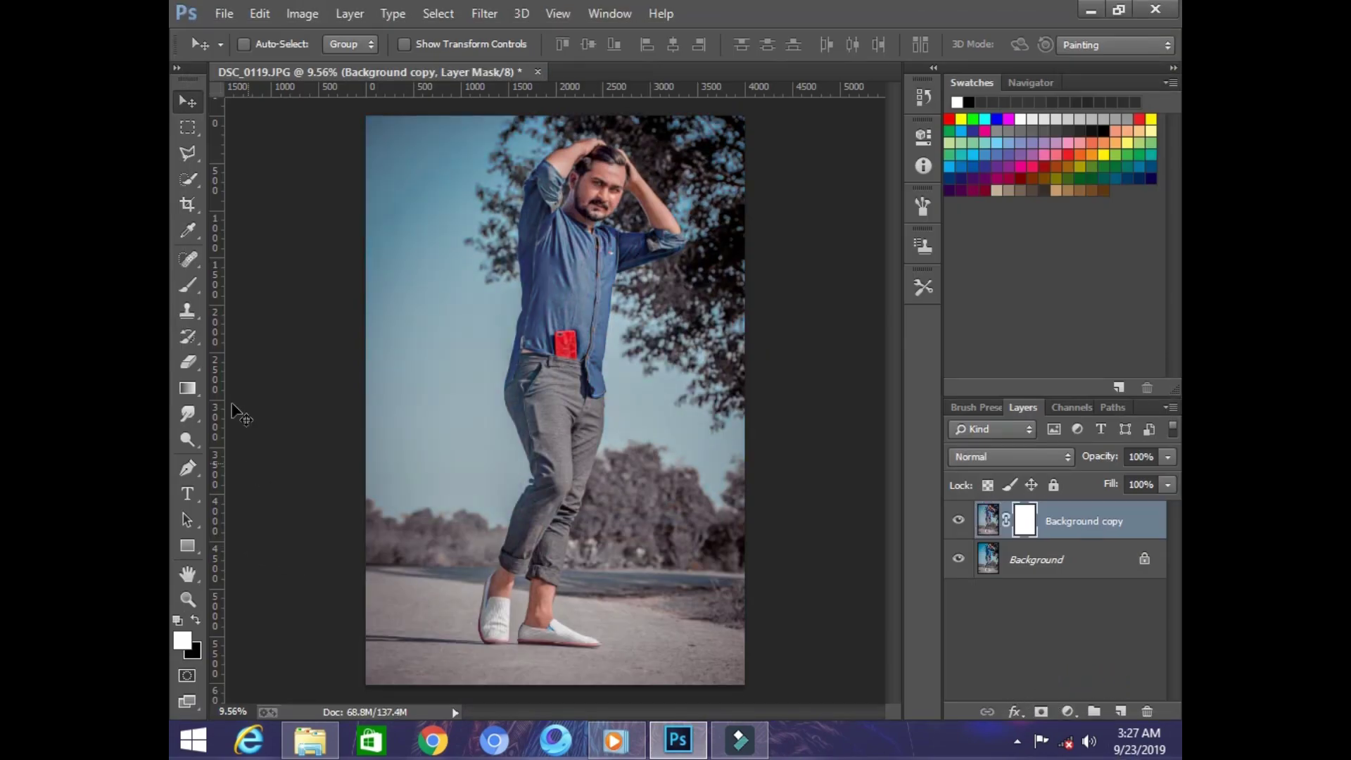
Partly erase the Background copy's layer mask over the shirt using a soft 1200 px eraser at 24% opacity.
click(187, 362)
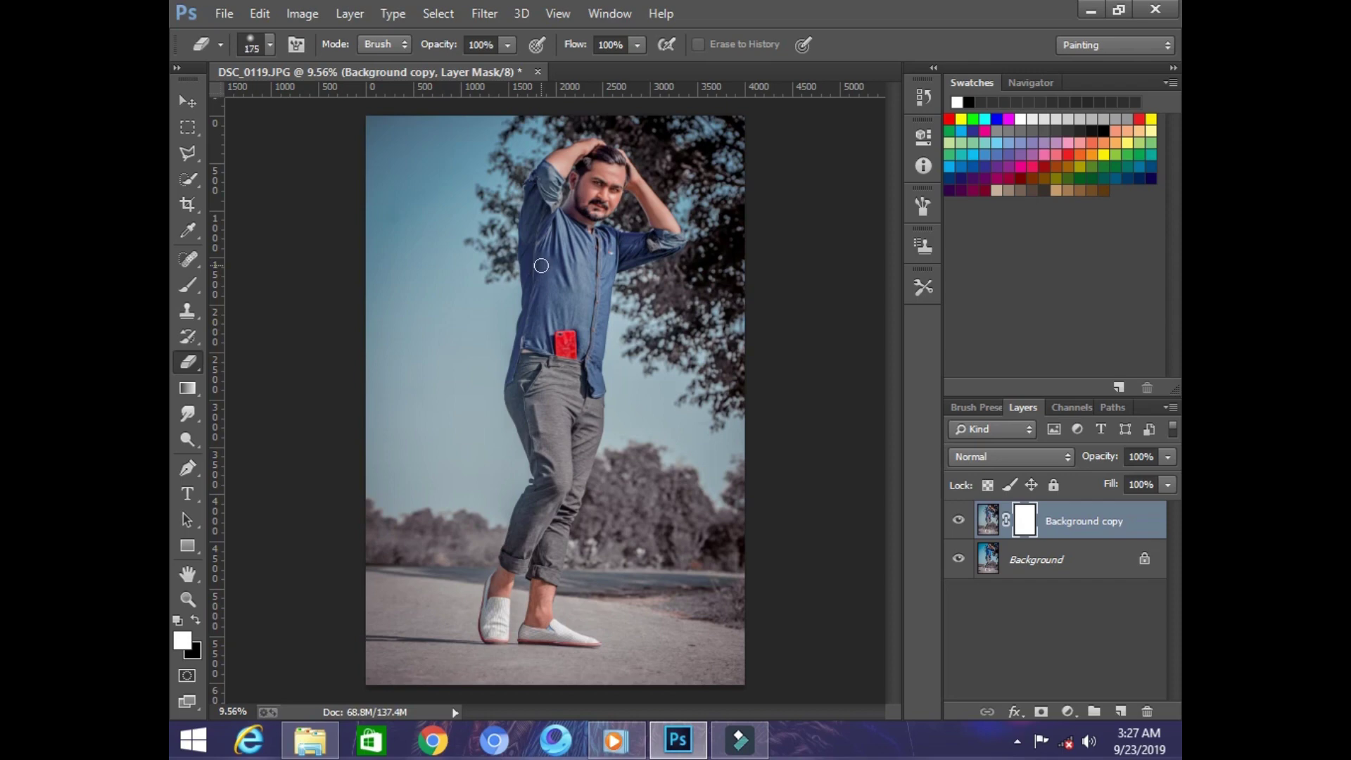
key(bracketright)
key(bracketright)
key(bracketright)
key(bracketright)
key(bracketright)
key(bracketright)
key(bracketright)
key(bracketright)
key(bracketright)
key(bracketright)
key(bracketright)
right_click(581, 235)
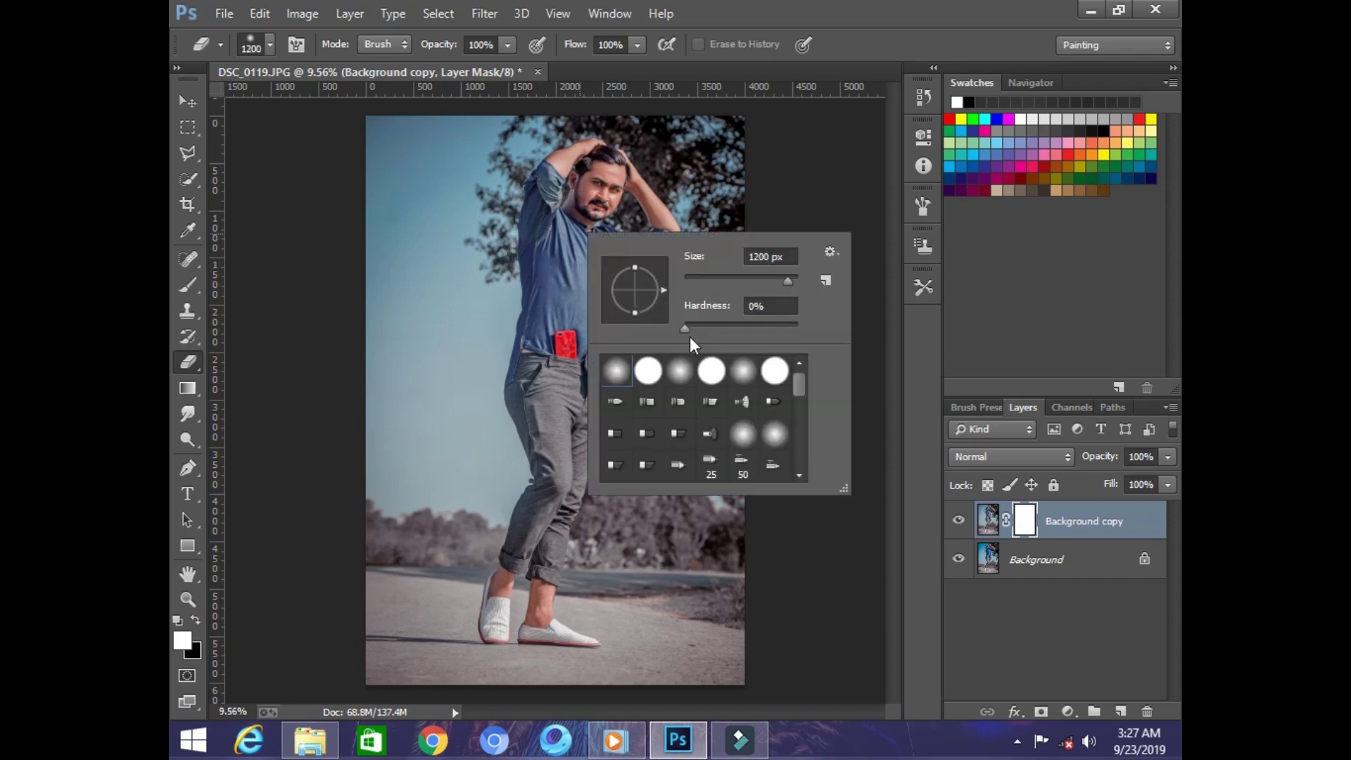
click(508, 46)
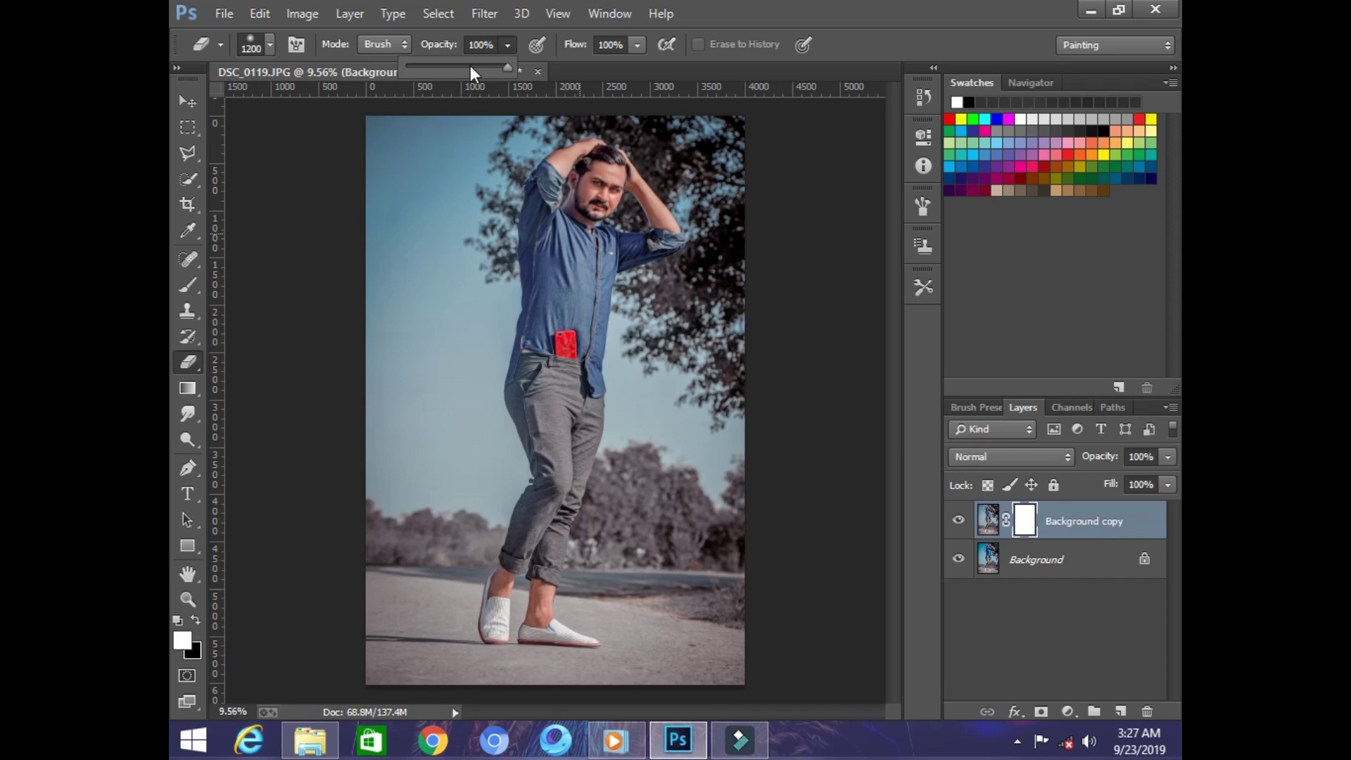
click(431, 69)
click(570, 250)
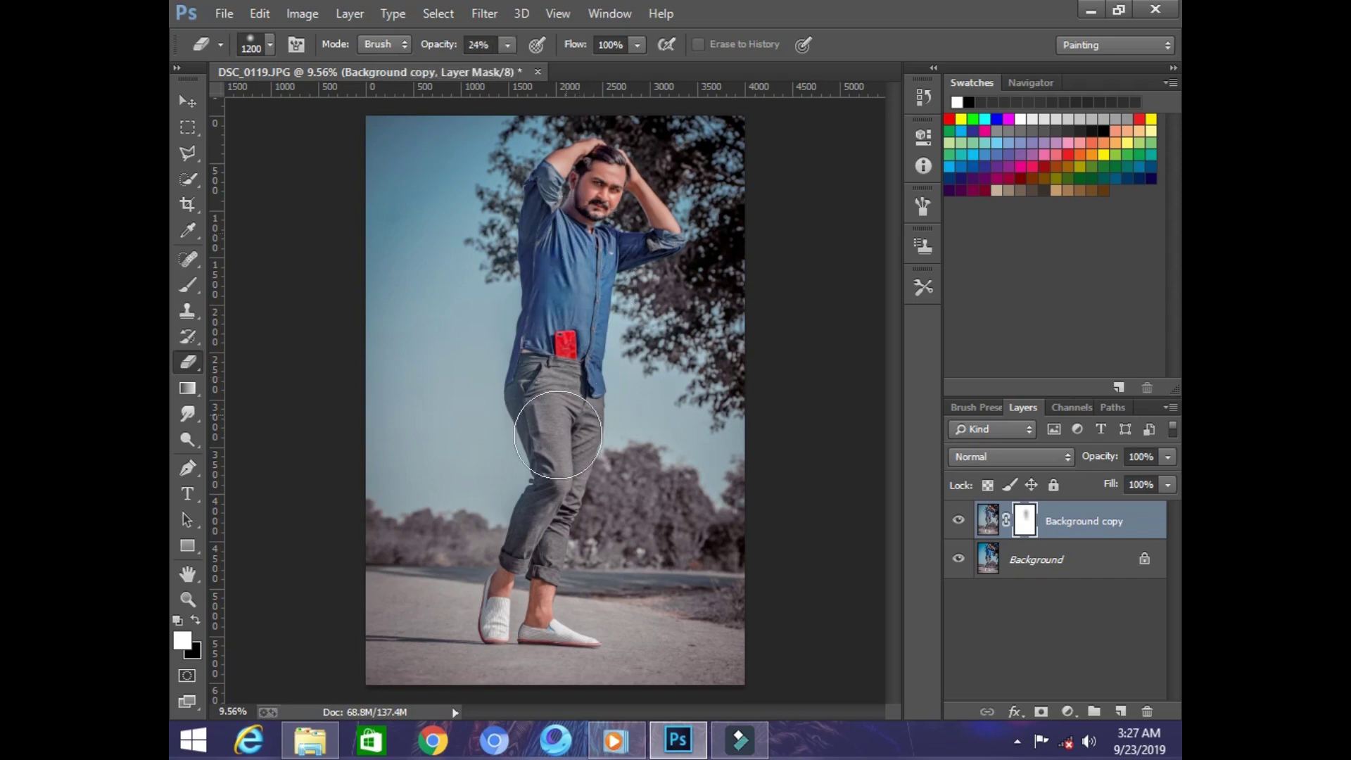
mouse_move(558, 434)
mouse_down()
mouse_move(546, 178)
mouse_move(684, 292)
mouse_move(779, 338)
mouse_up()
Merge the masked copy with the visible layers and duplicate the Background layer again.
click(1170, 407)
click(1041, 595)
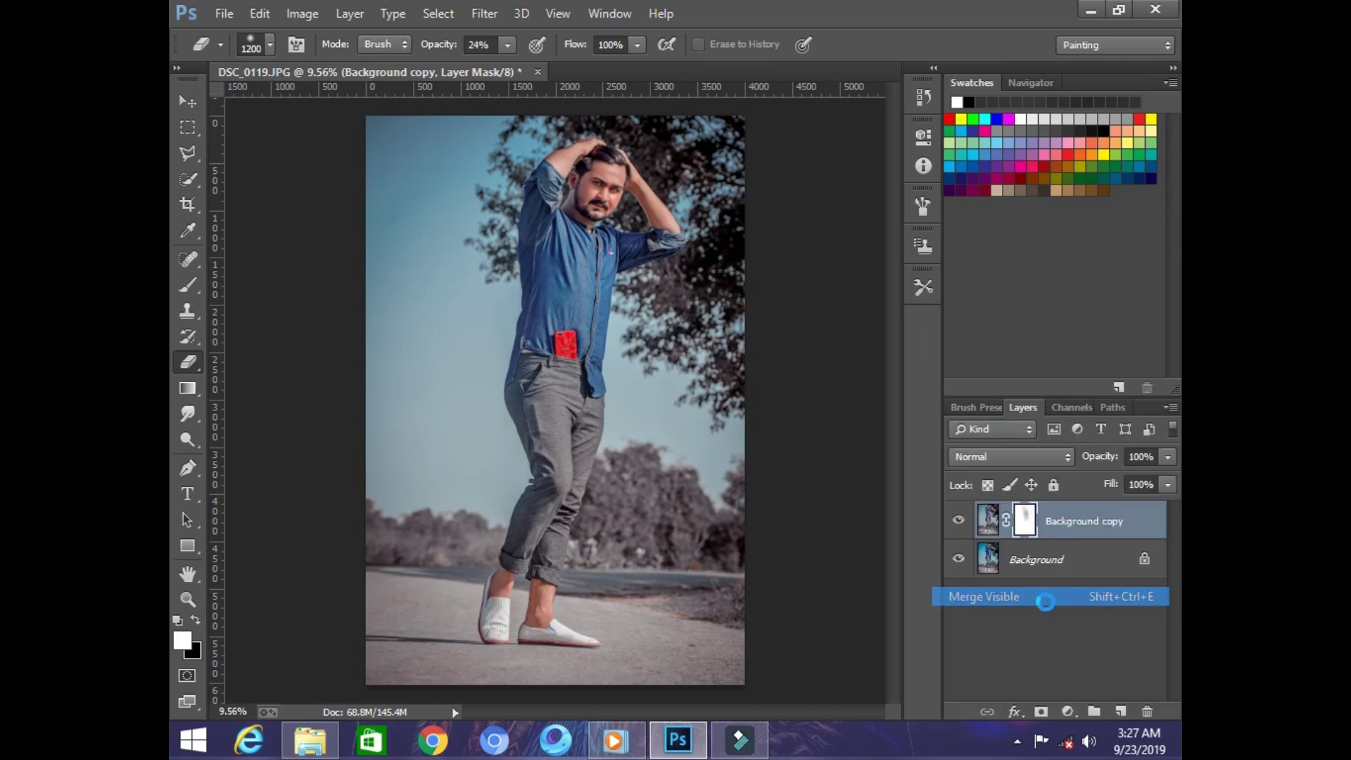
drag(1074, 521, 1121, 712)
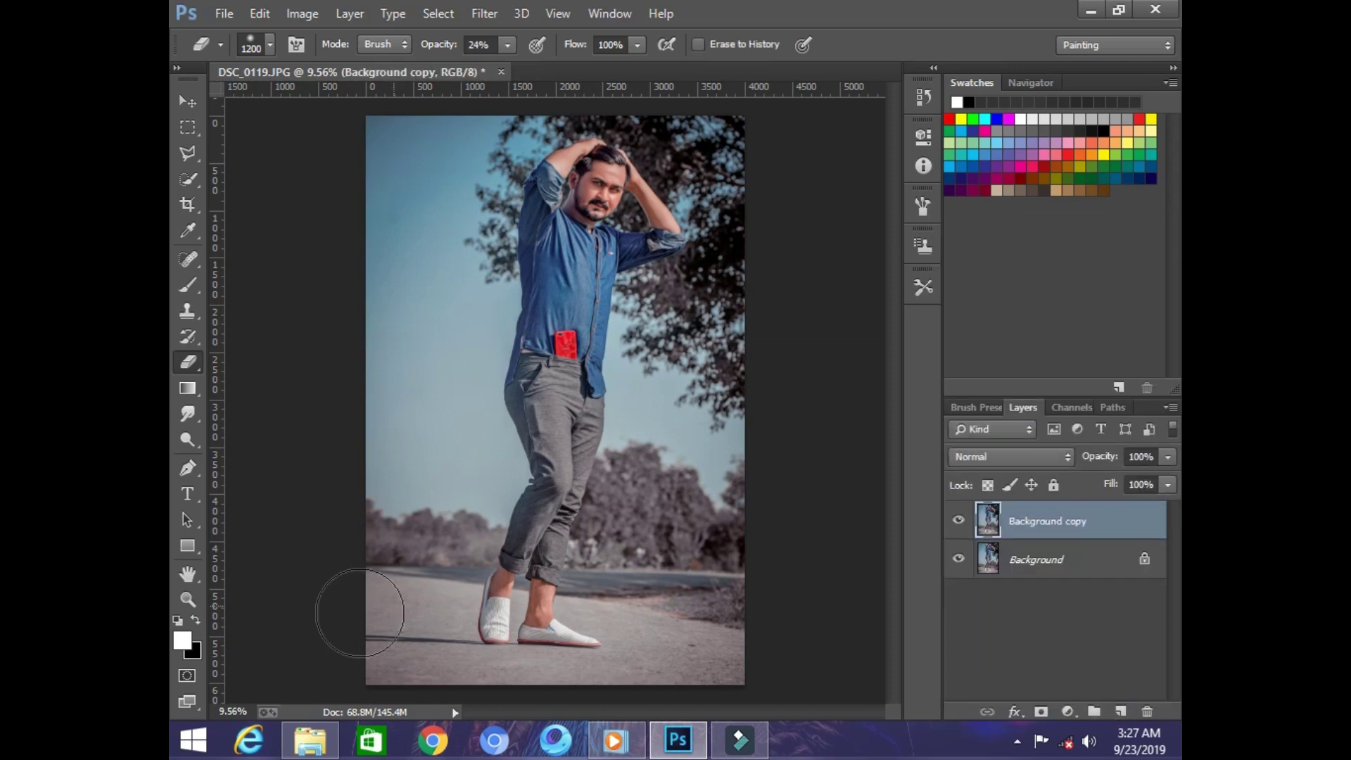
Dodge the man's face on the Background copy with a 400 px brush, Midtones range and 50% exposure.
click(187, 599)
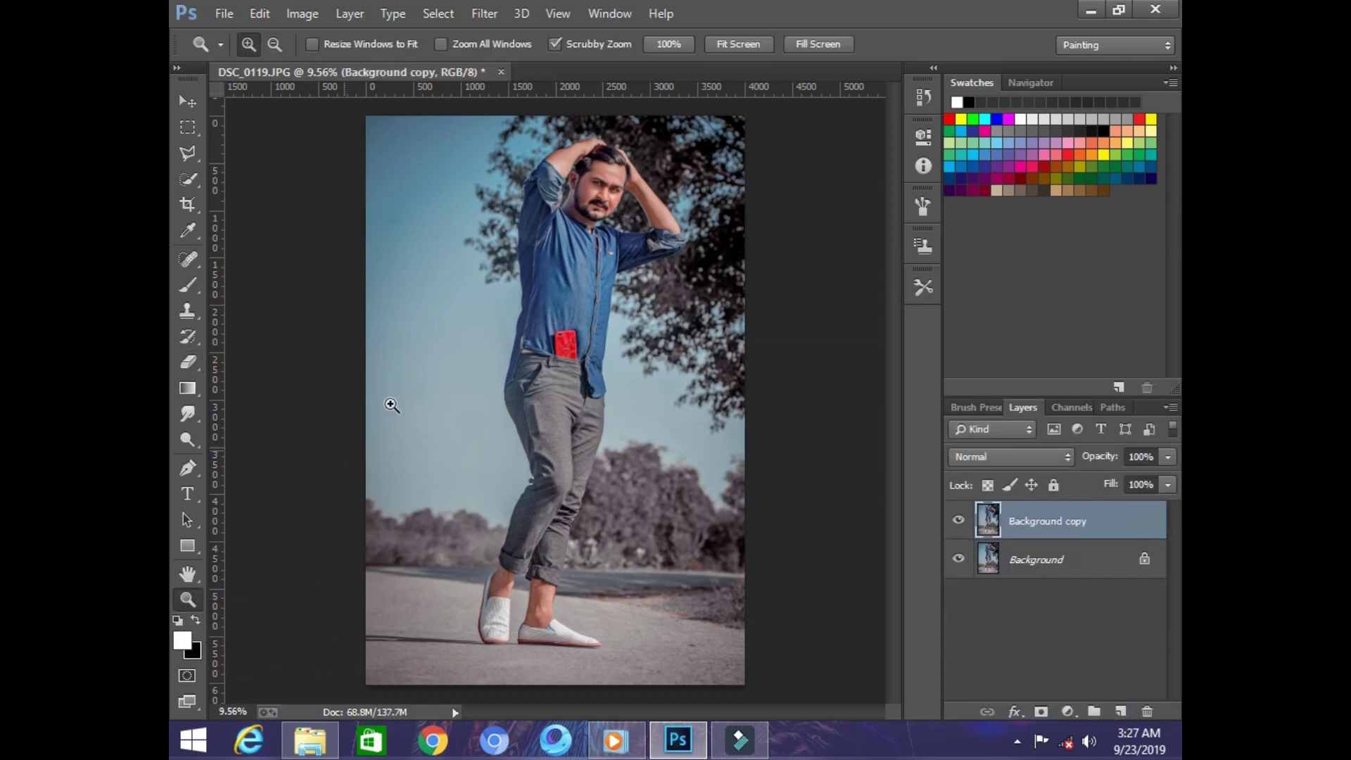
click(590, 175)
click(497, 233)
click(497, 234)
click(648, 188)
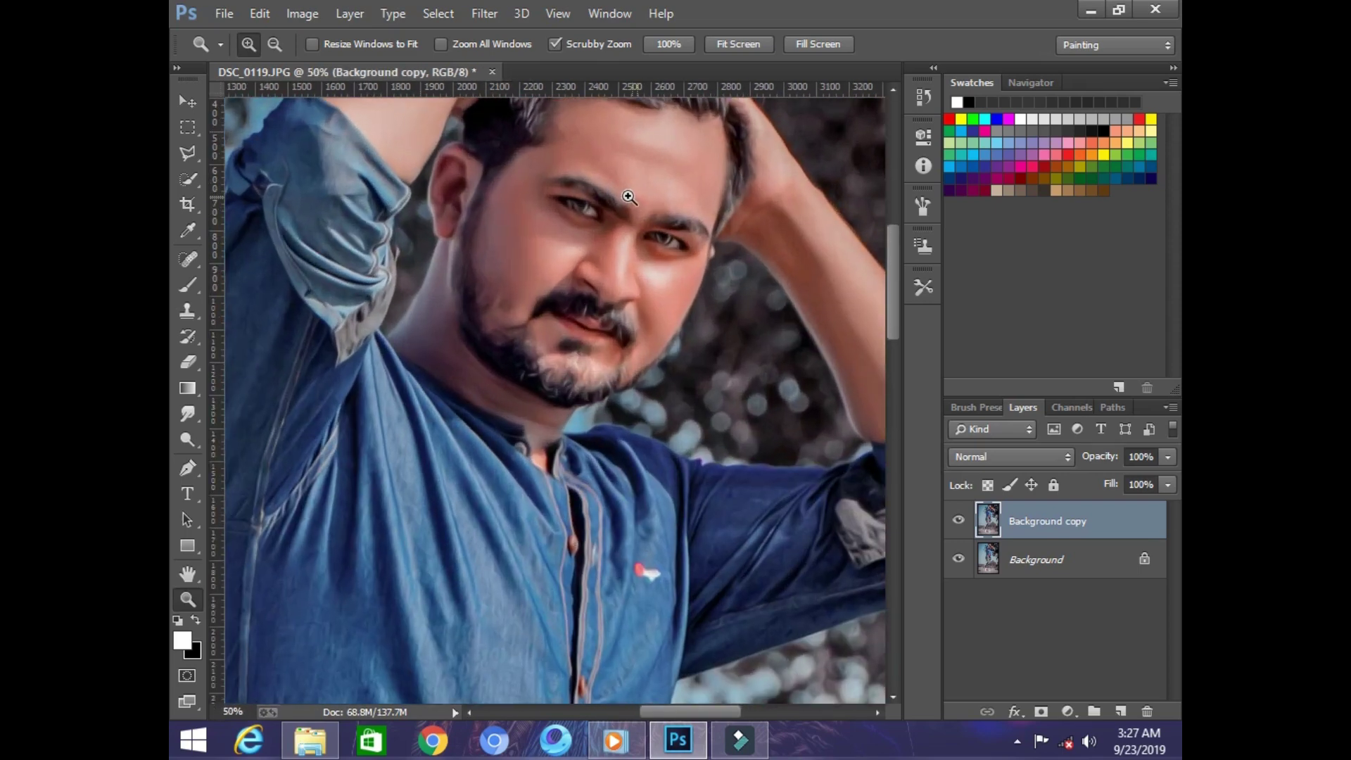
click(184, 440)
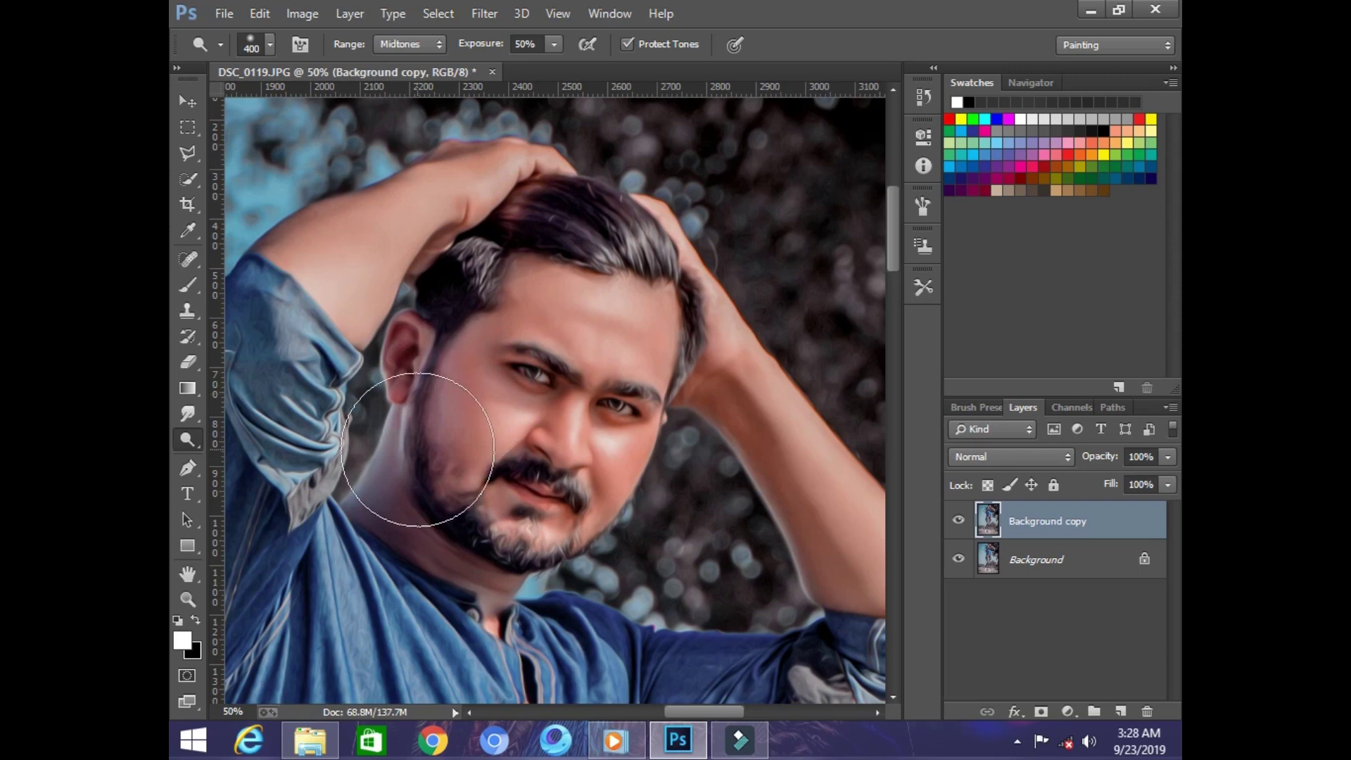
right_click(467, 434)
click(505, 446)
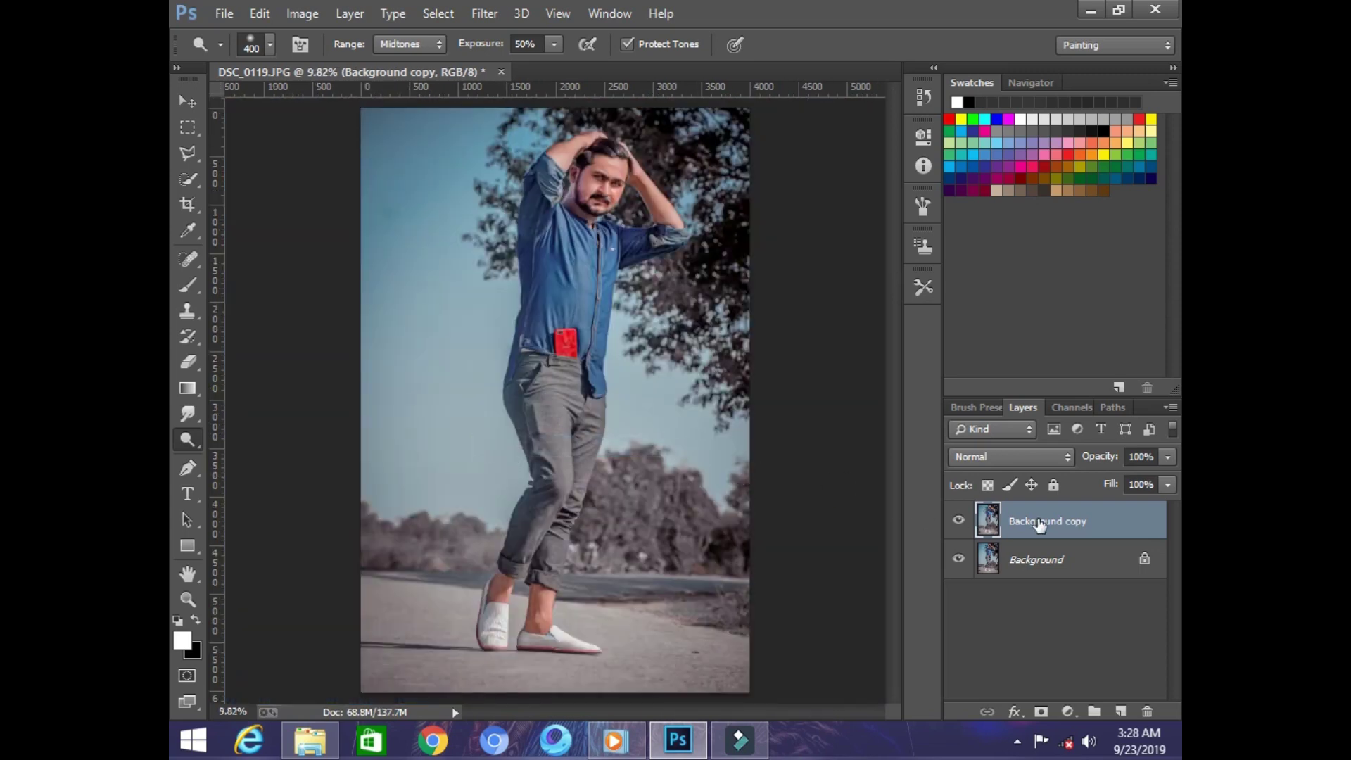
Lower the Background copy's opacity to 76% and merge it into the Background layer.
click(1167, 456)
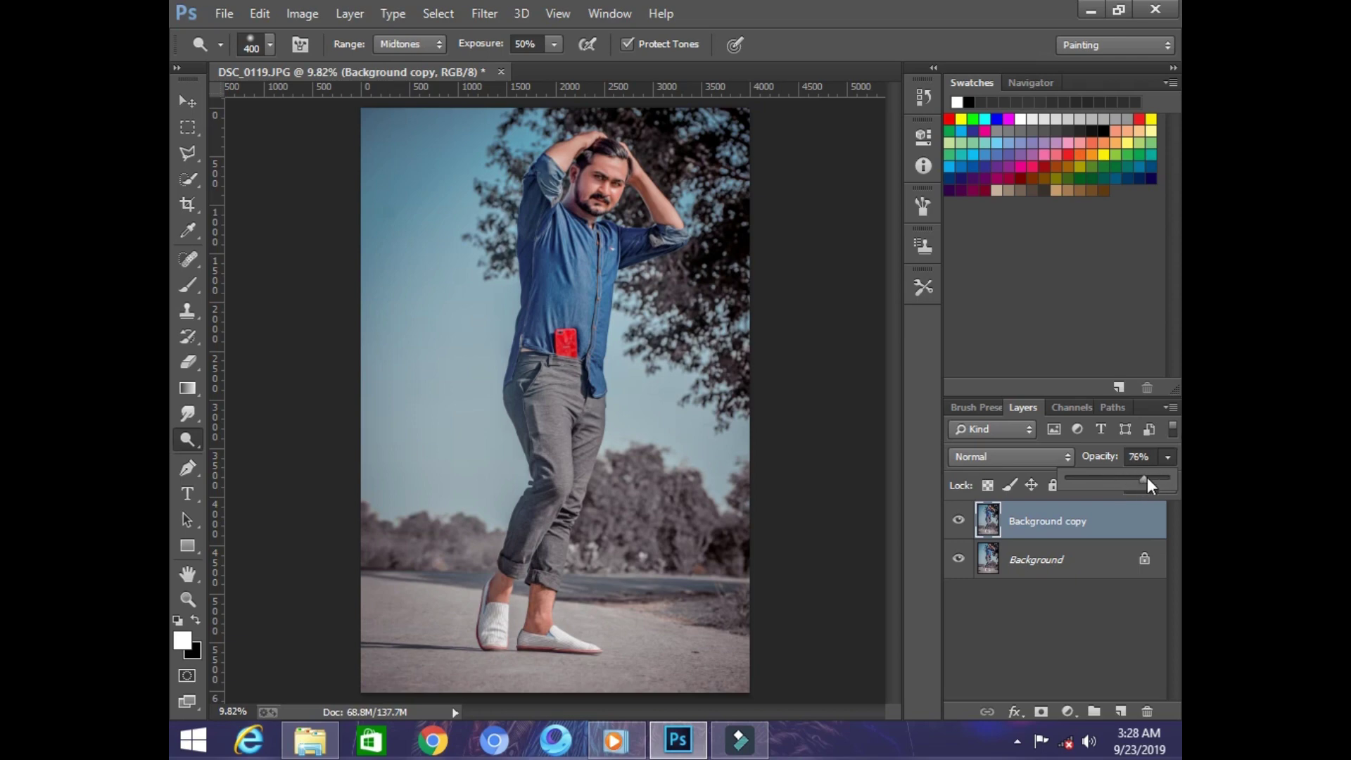
click(1171, 407)
click(1056, 595)
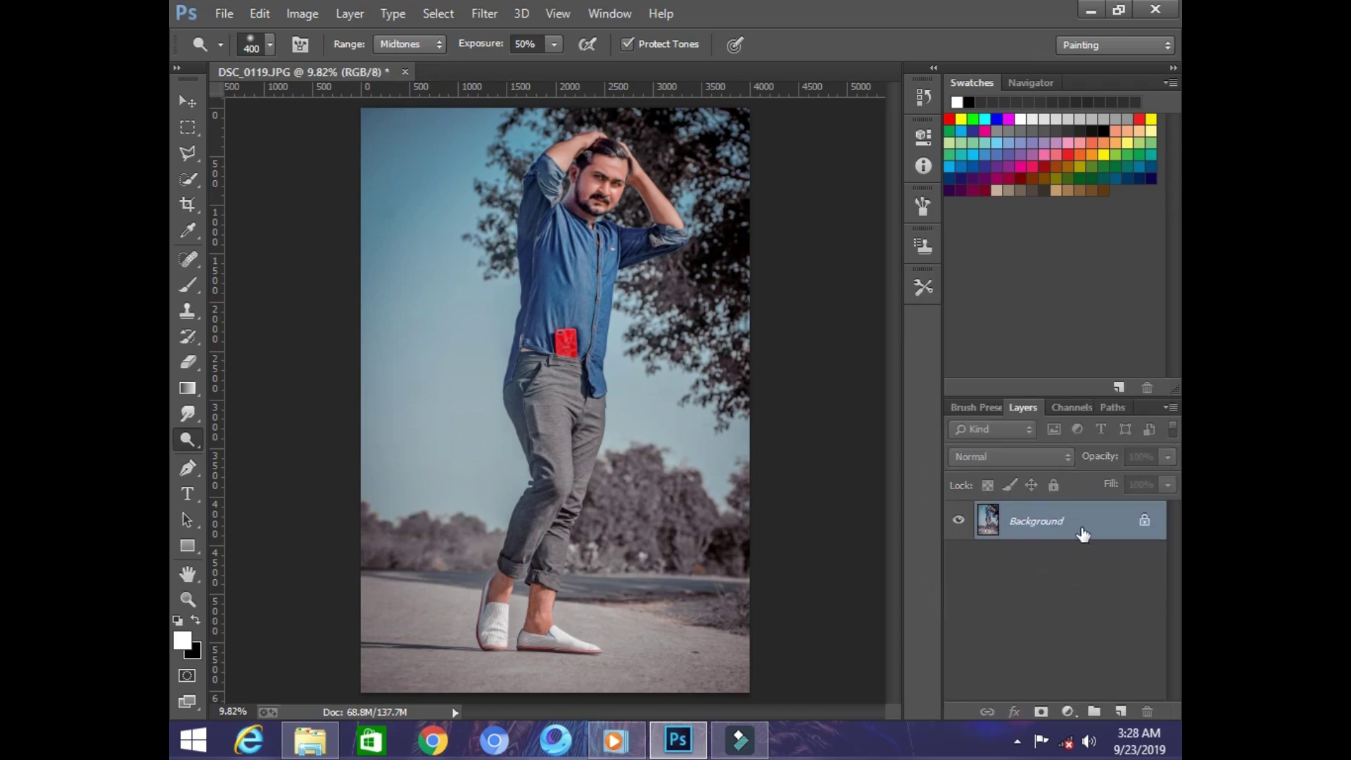
Duplicate the Background layer and darken its upper-left, lower-right and lower-left corners with Camera Raw graduated filters at -1.65 exposure and +33 sharpness.
drag(1112, 528, 1120, 711)
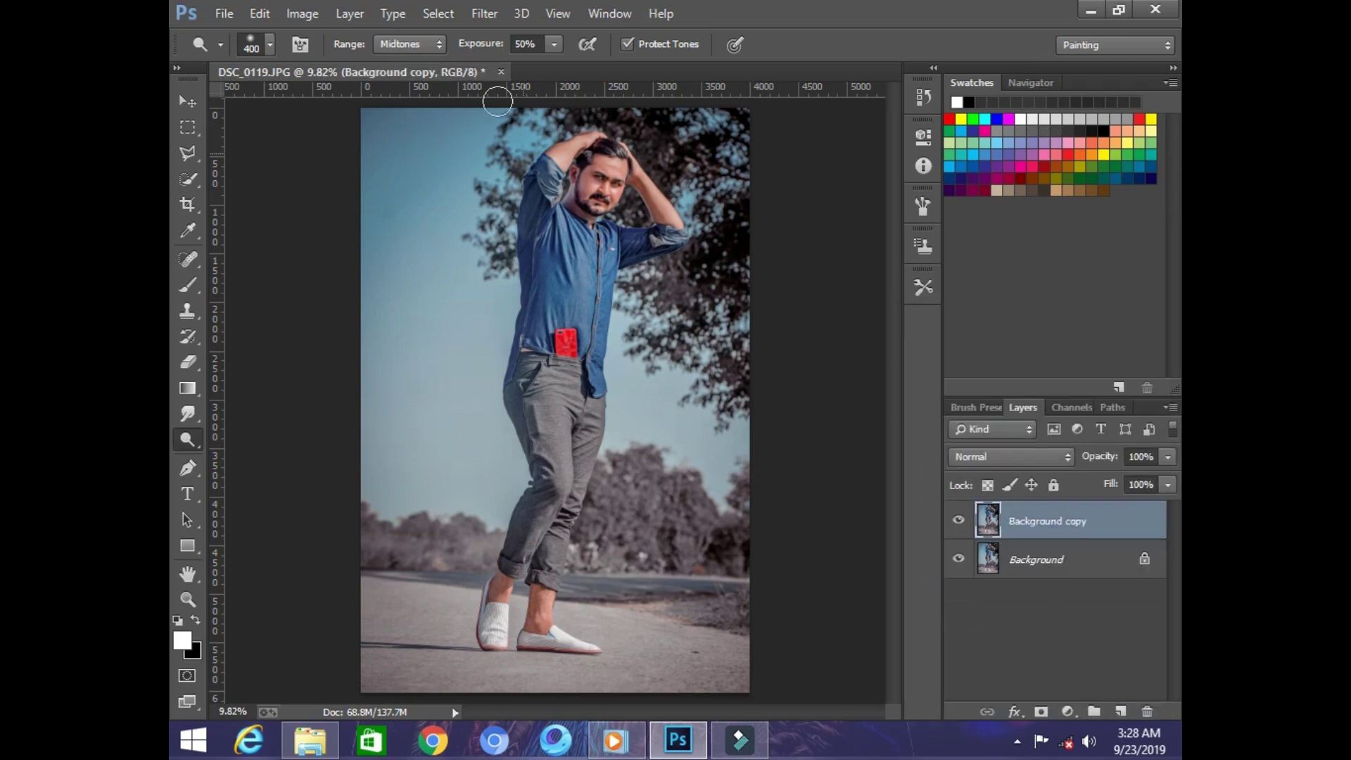
click(484, 13)
click(528, 133)
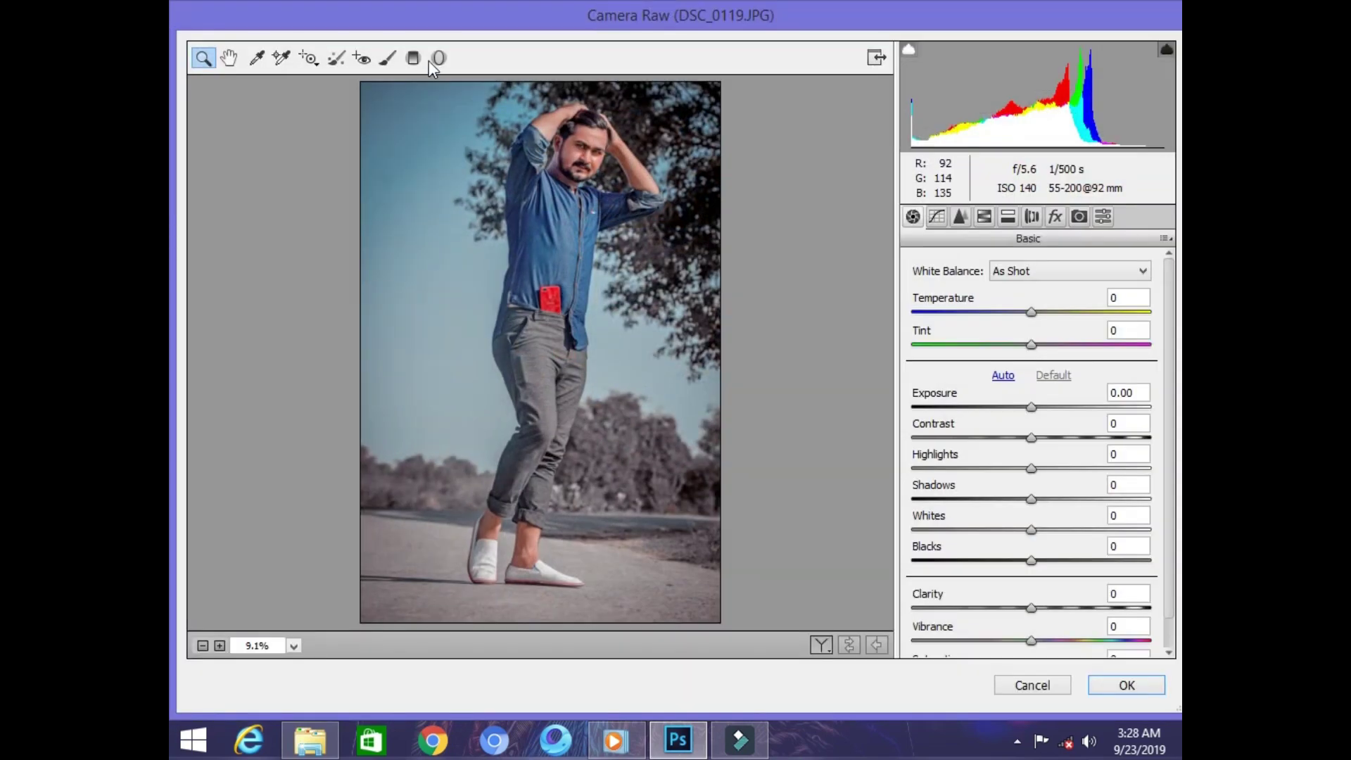
click(413, 58)
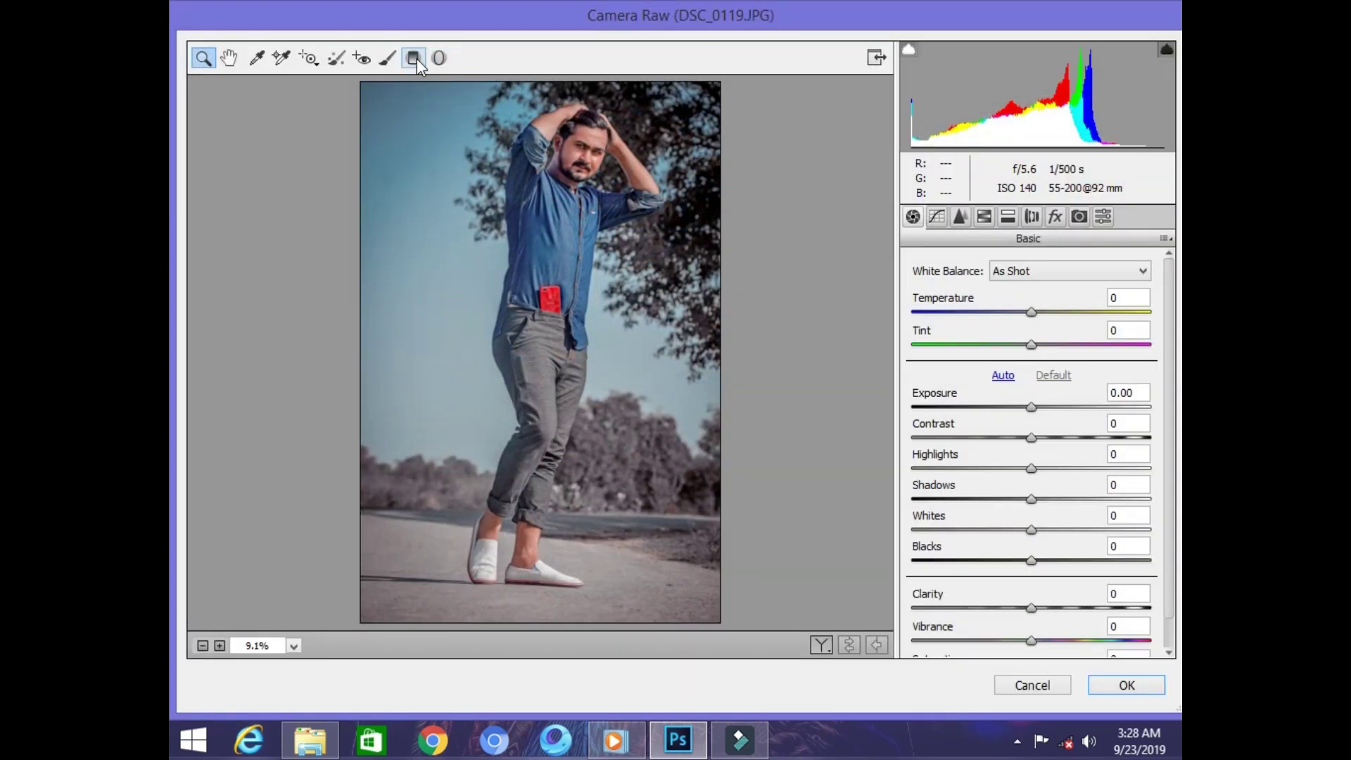
drag(327, 121, 533, 223)
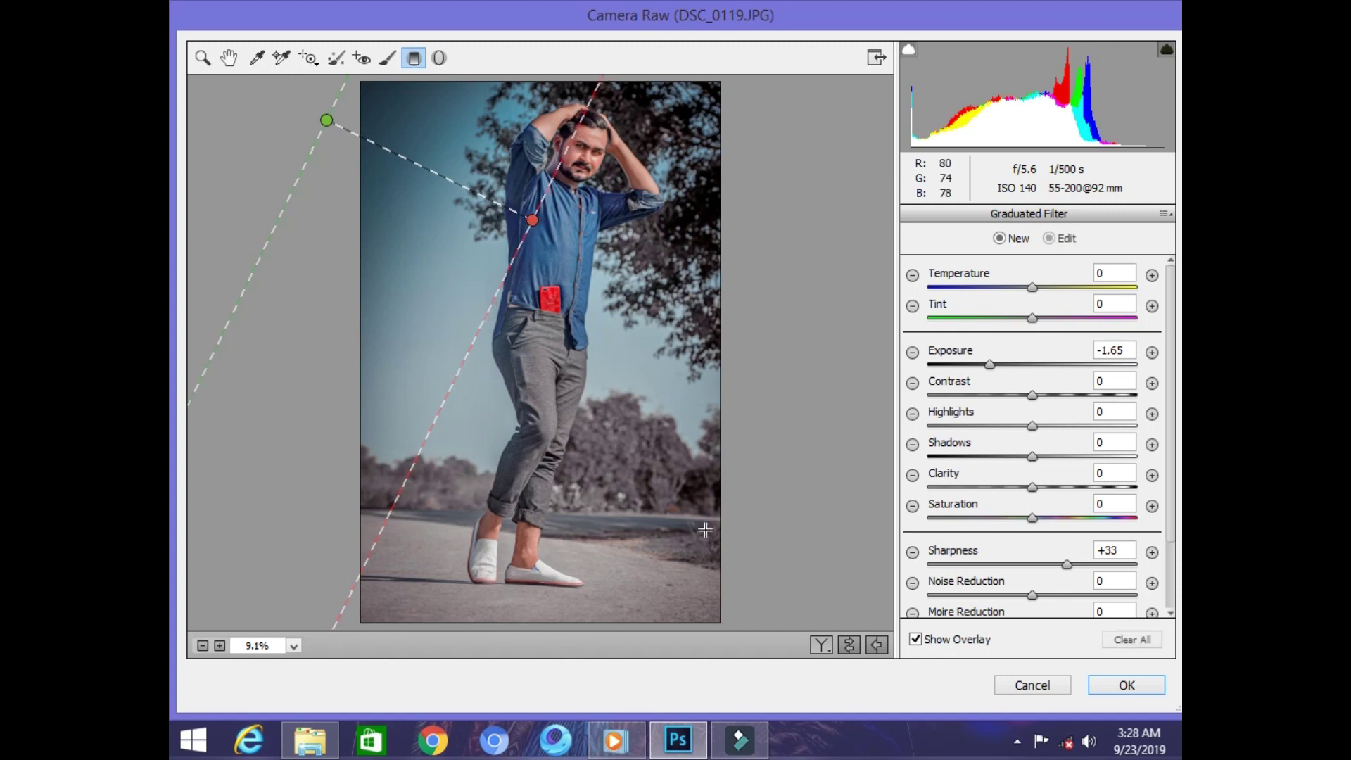
drag(762, 589, 597, 425)
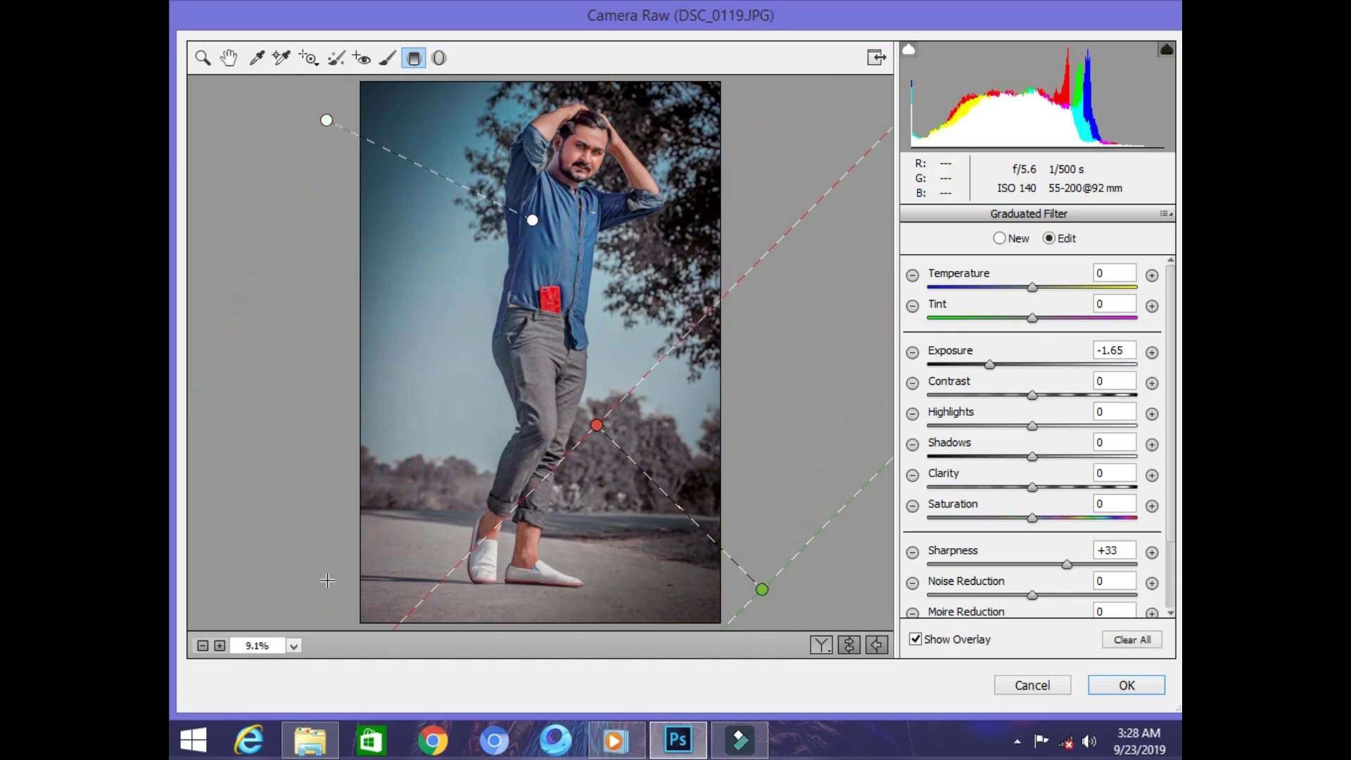
drag(320, 584, 394, 413)
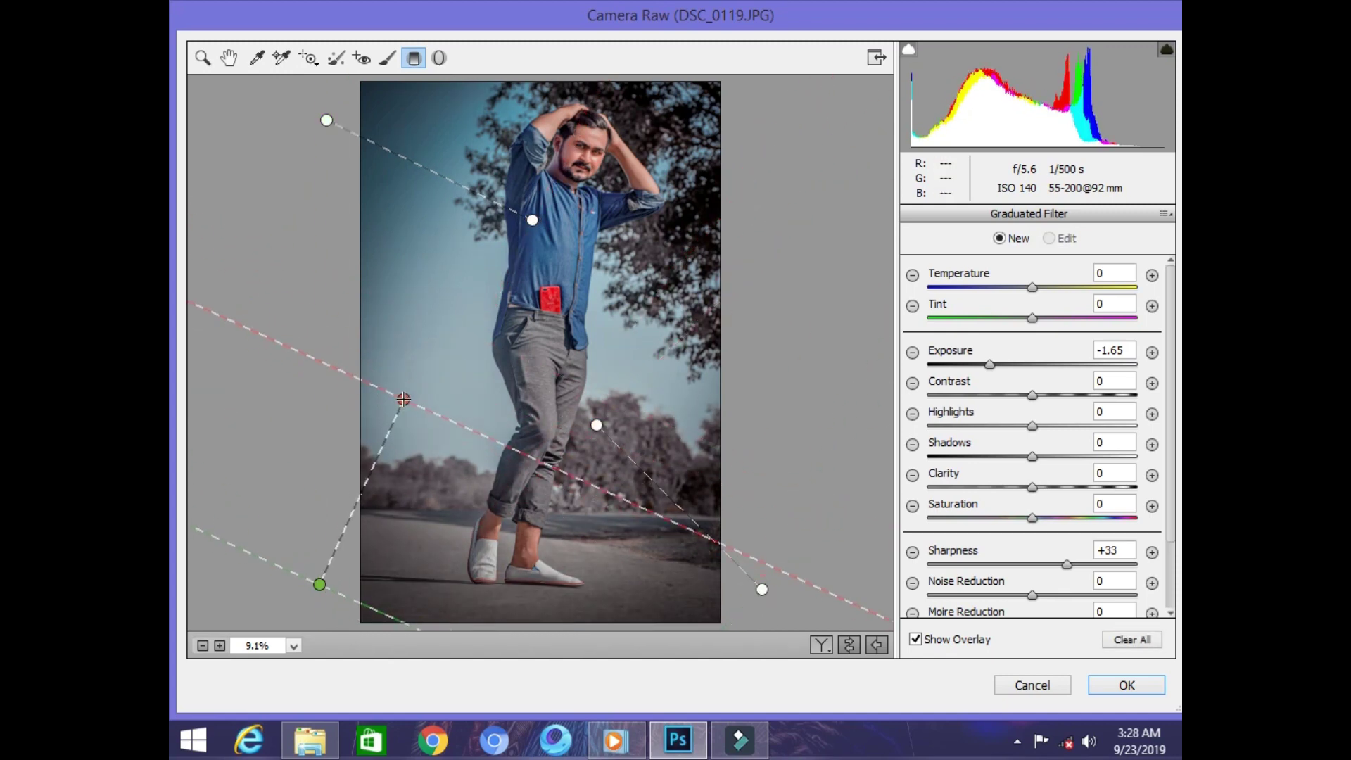
Reposition the two lower graduated filters, add a fourth over the photo's upper-right corner, and shift the upper-left one outward.
drag(381, 459, 388, 494)
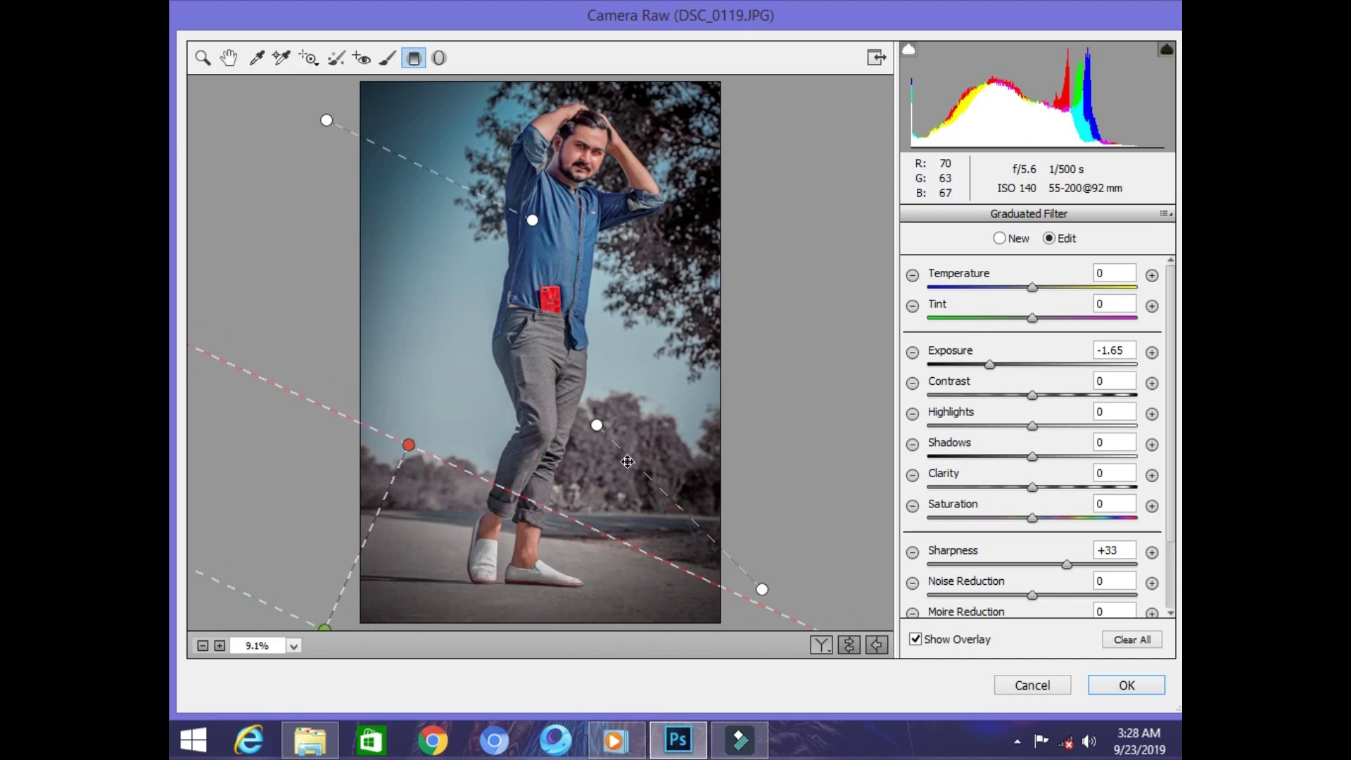
drag(627, 462, 648, 487)
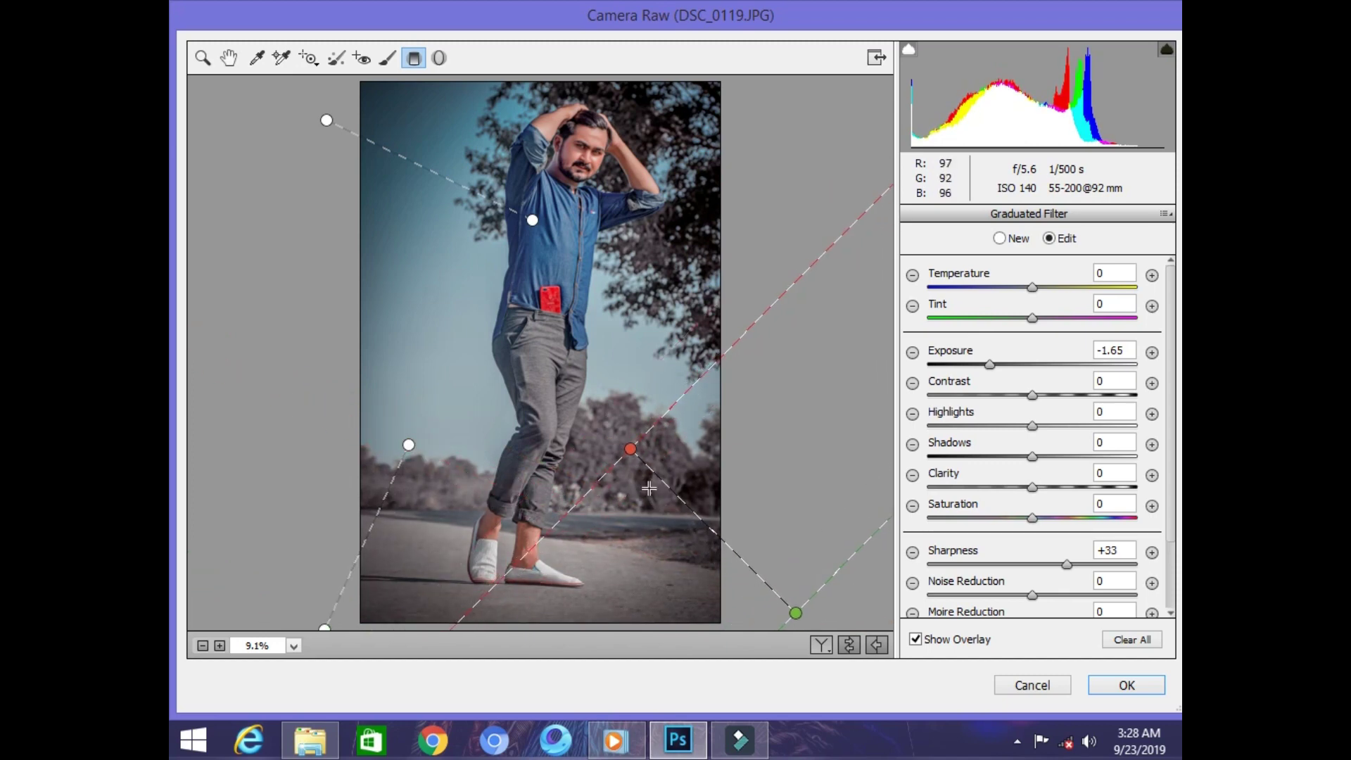
drag(361, 541, 378, 531)
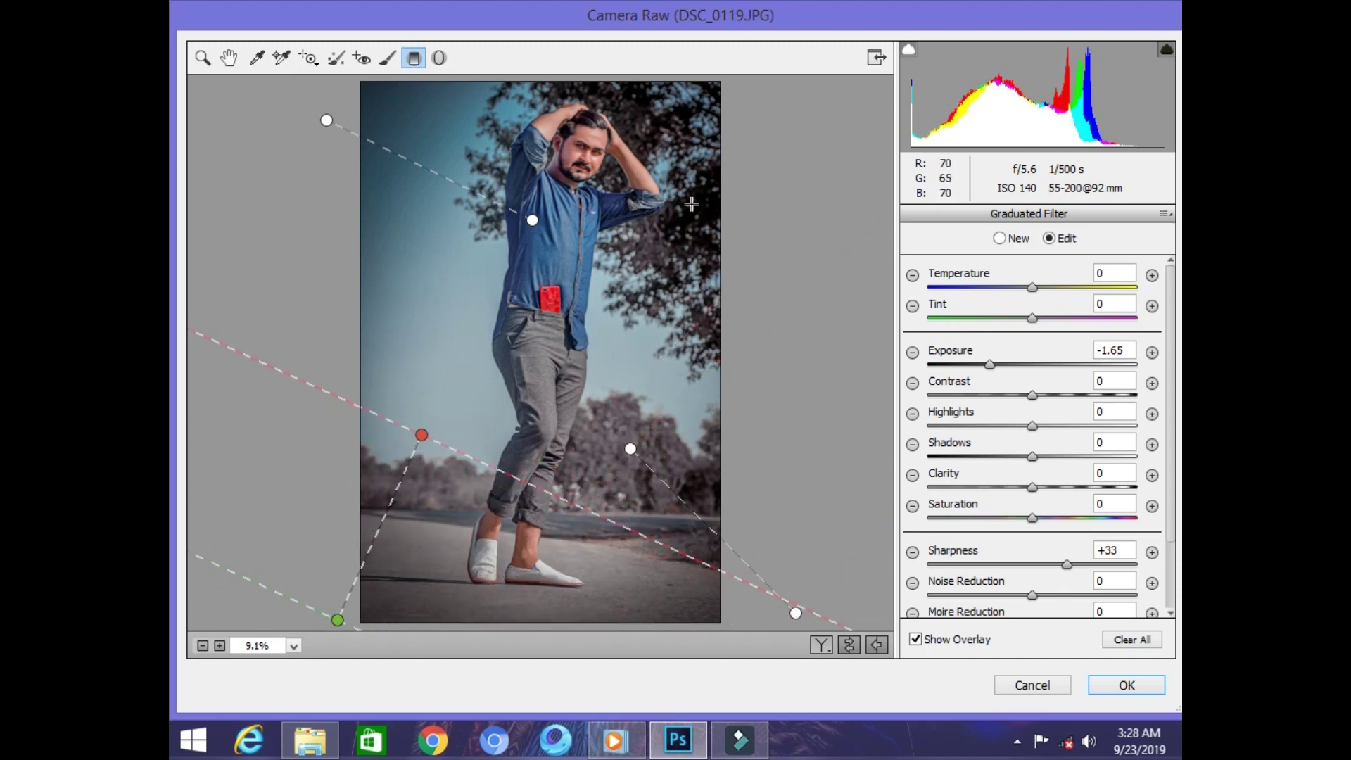
drag(773, 121, 644, 134)
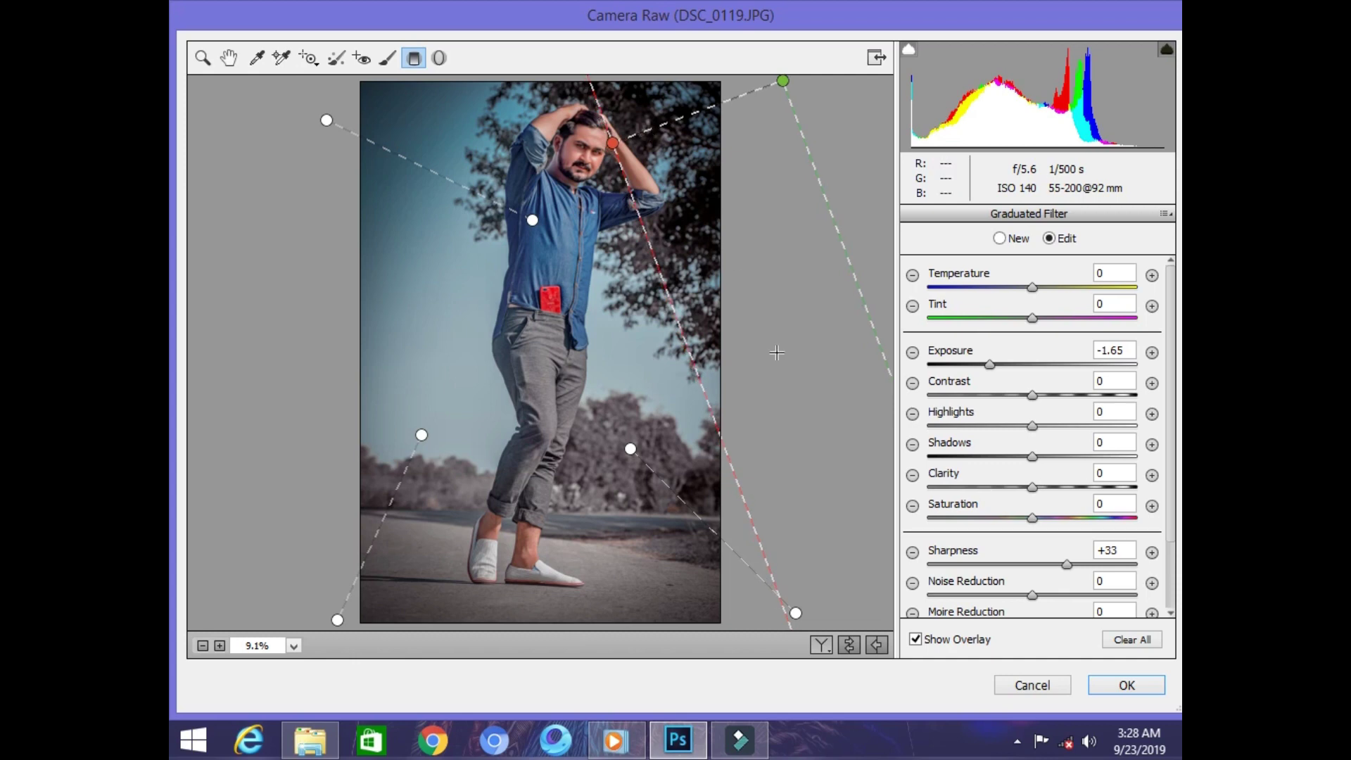
drag(514, 214, 484, 174)
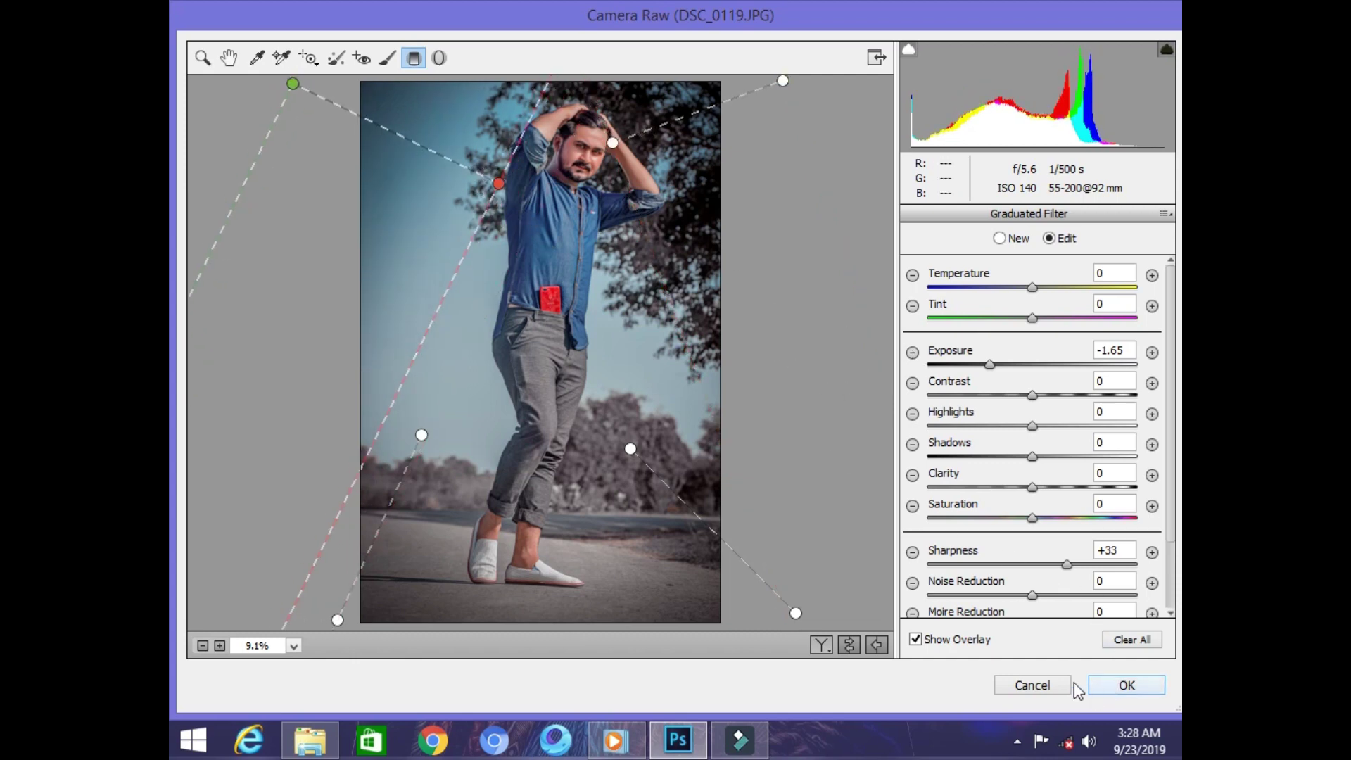
Set Clarity to +15, apply the Camera Raw edits and merge the copy into the Background layer.
click(203, 59)
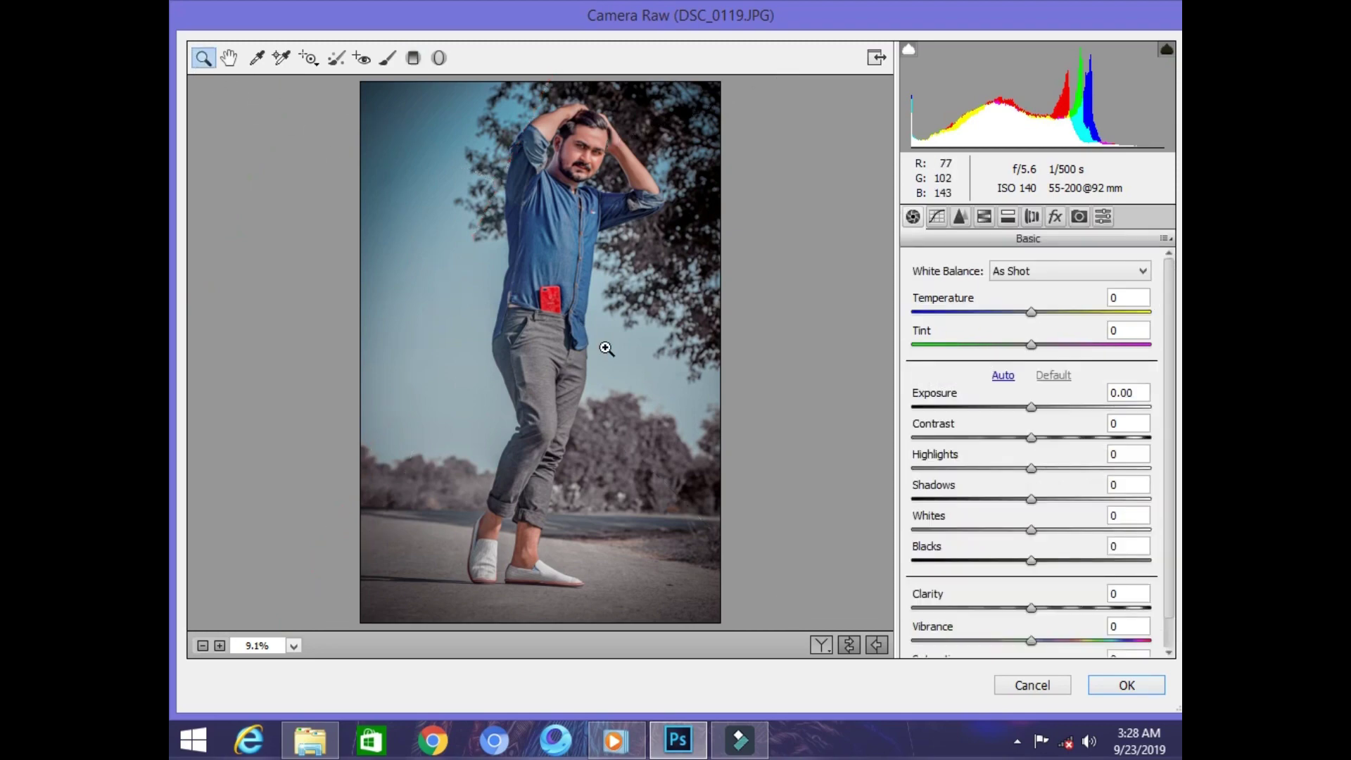
click(1050, 608)
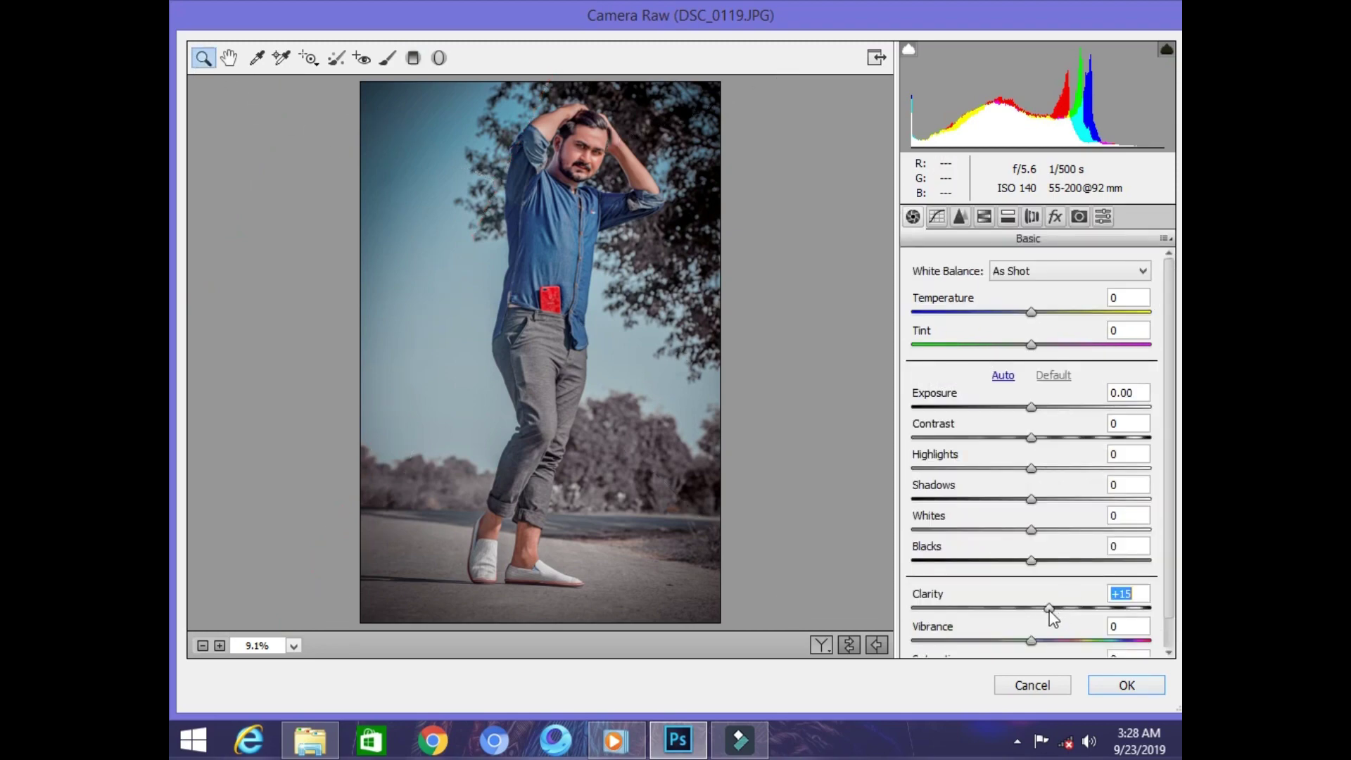
click(1106, 687)
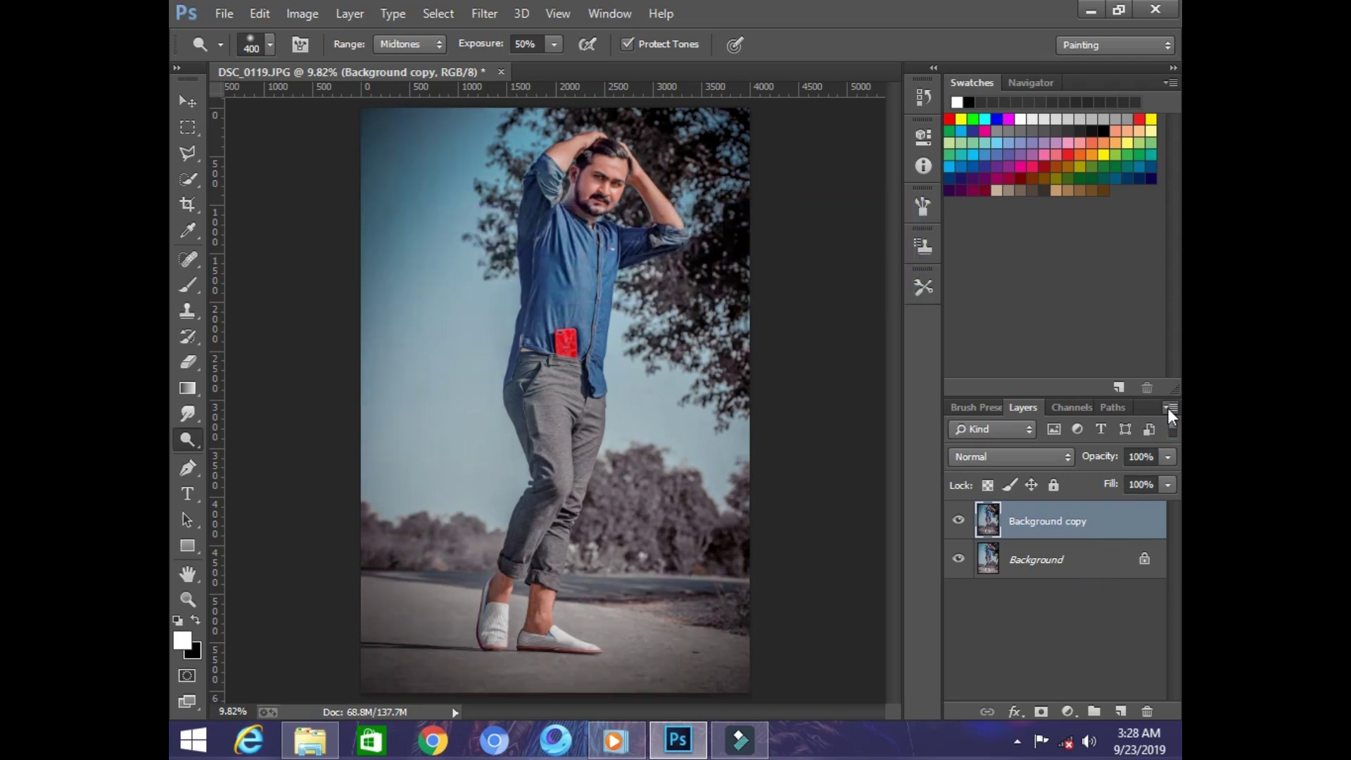
click(1167, 407)
click(995, 618)
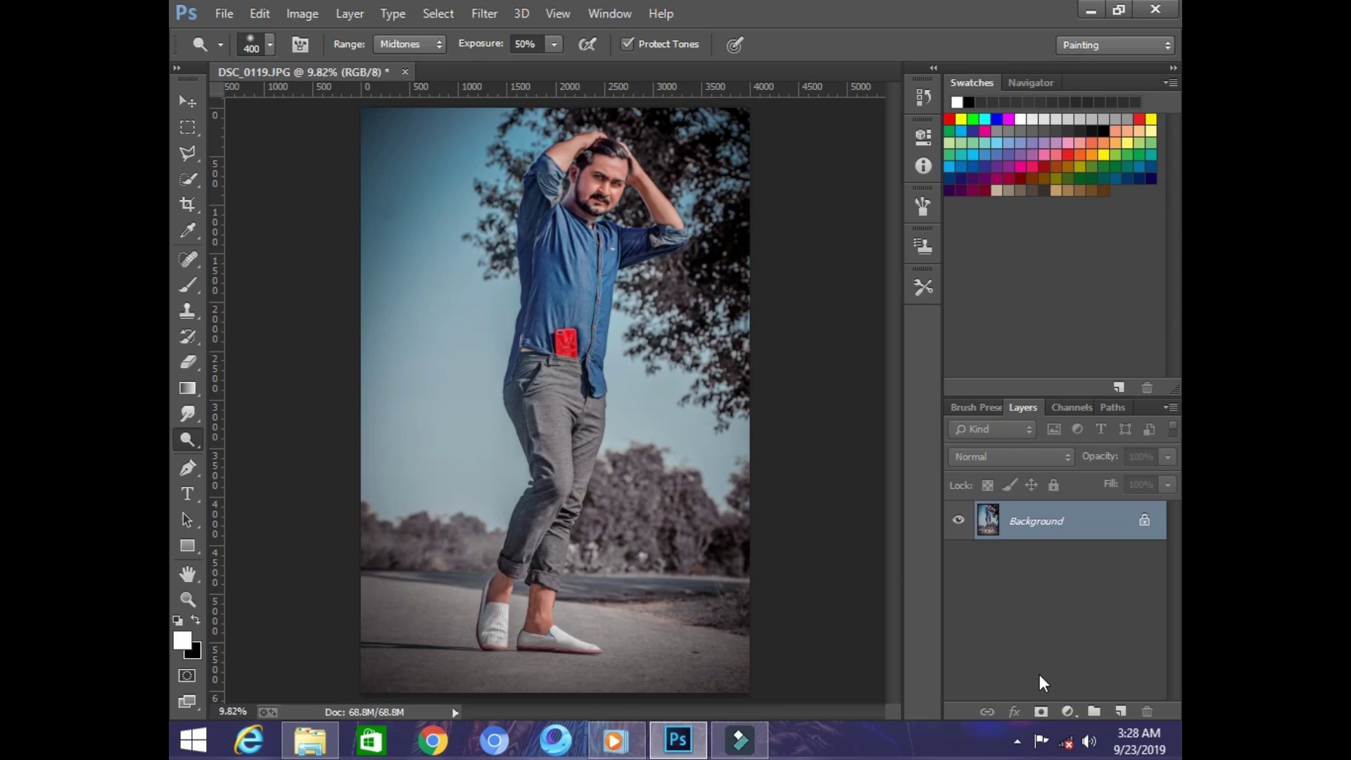
Brighten the highlights slightly with a Levels adjustment layer and merge it into the Background layer.
click(1069, 711)
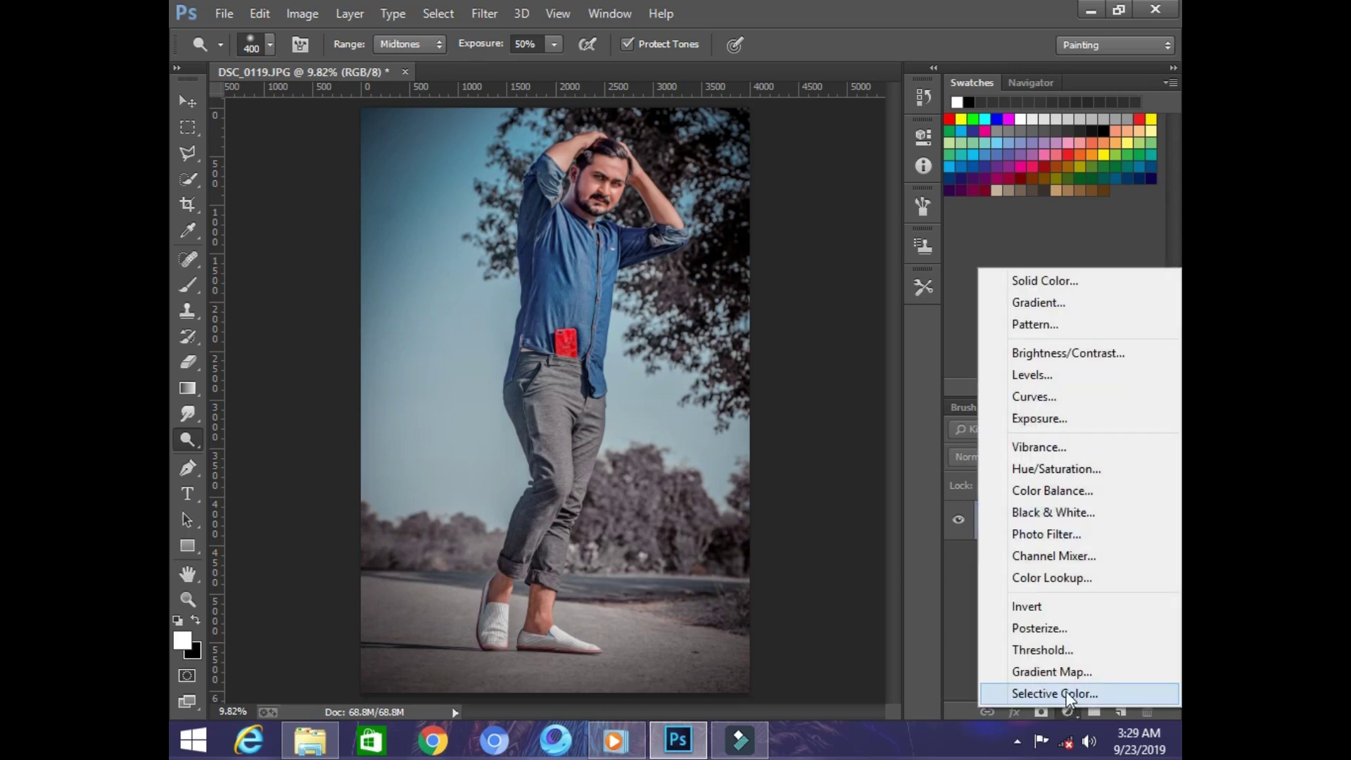
click(1053, 378)
drag(877, 326, 867, 328)
click(866, 123)
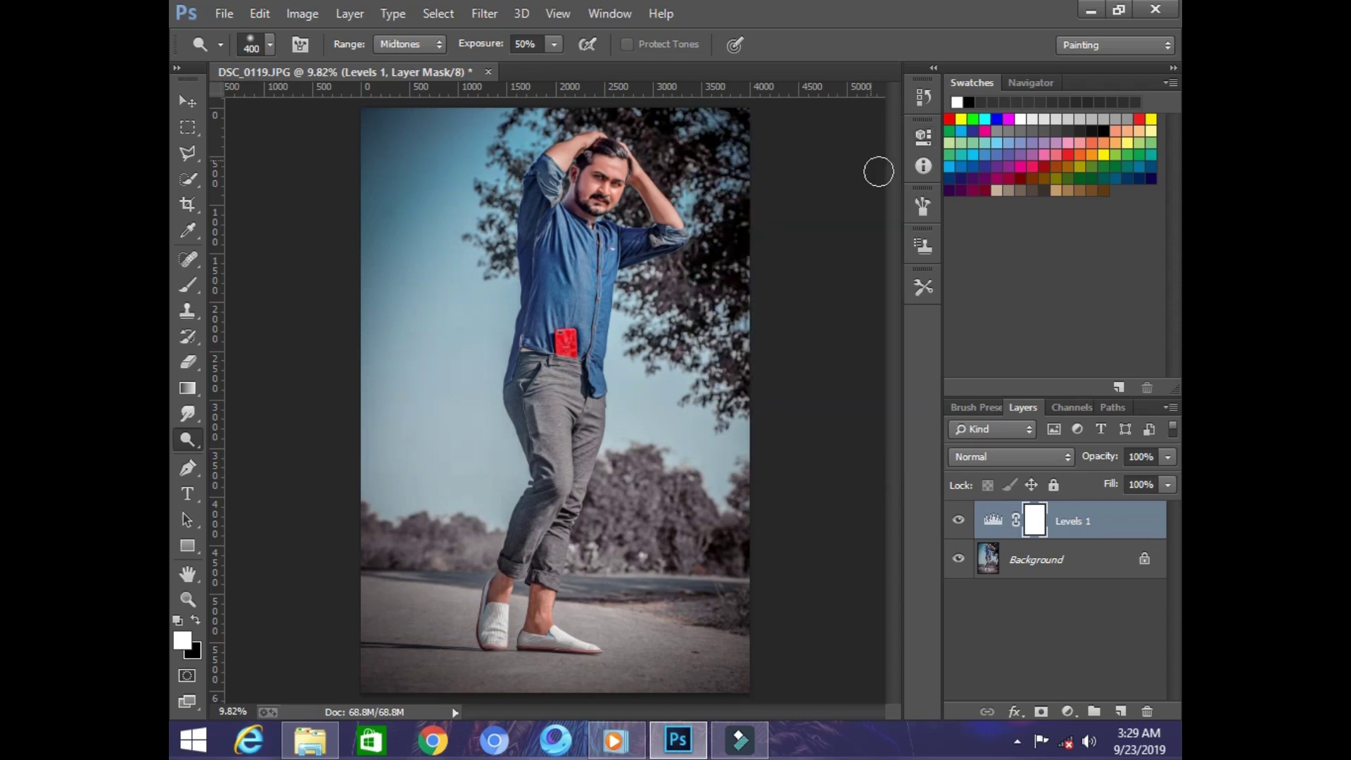
click(1169, 407)
click(1040, 617)
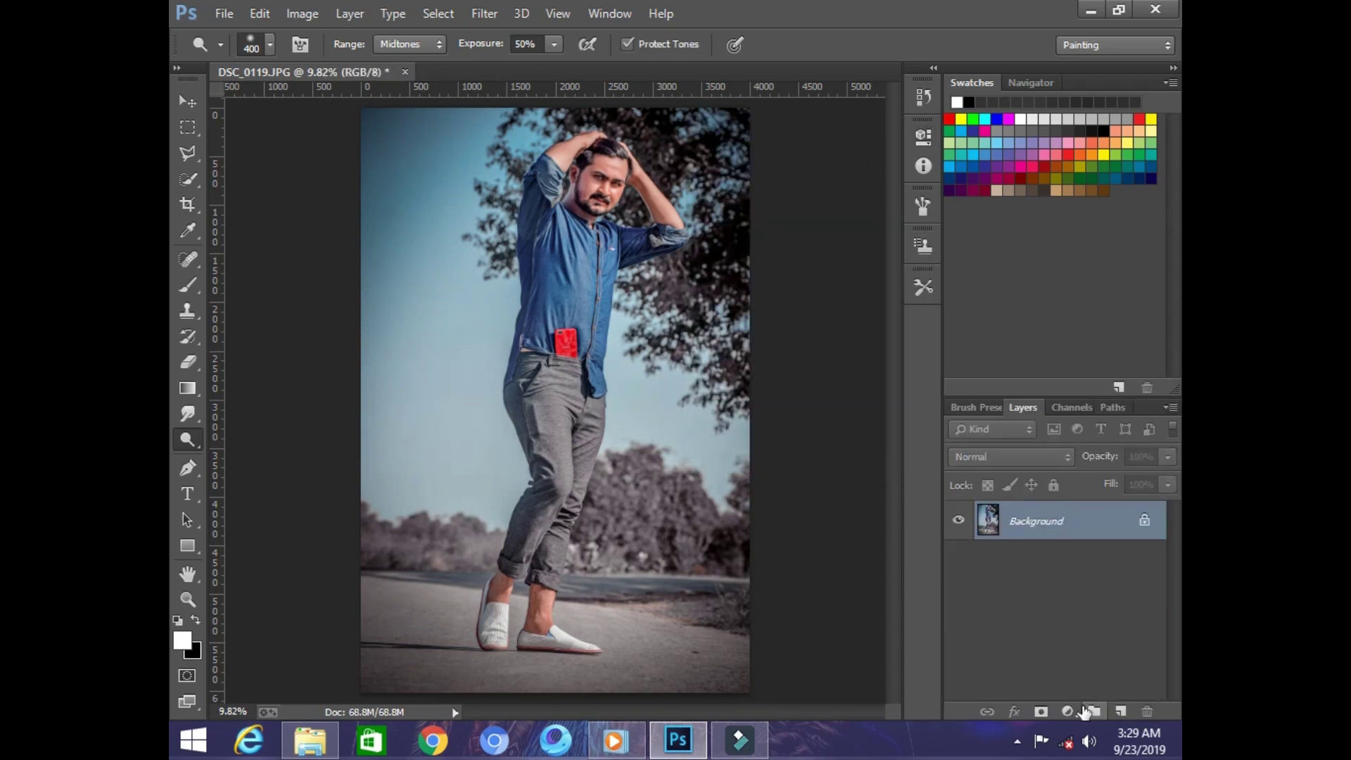
Add a Selective Color adjustment layer with the Black amount of the Blacks set to +2%.
click(1068, 711)
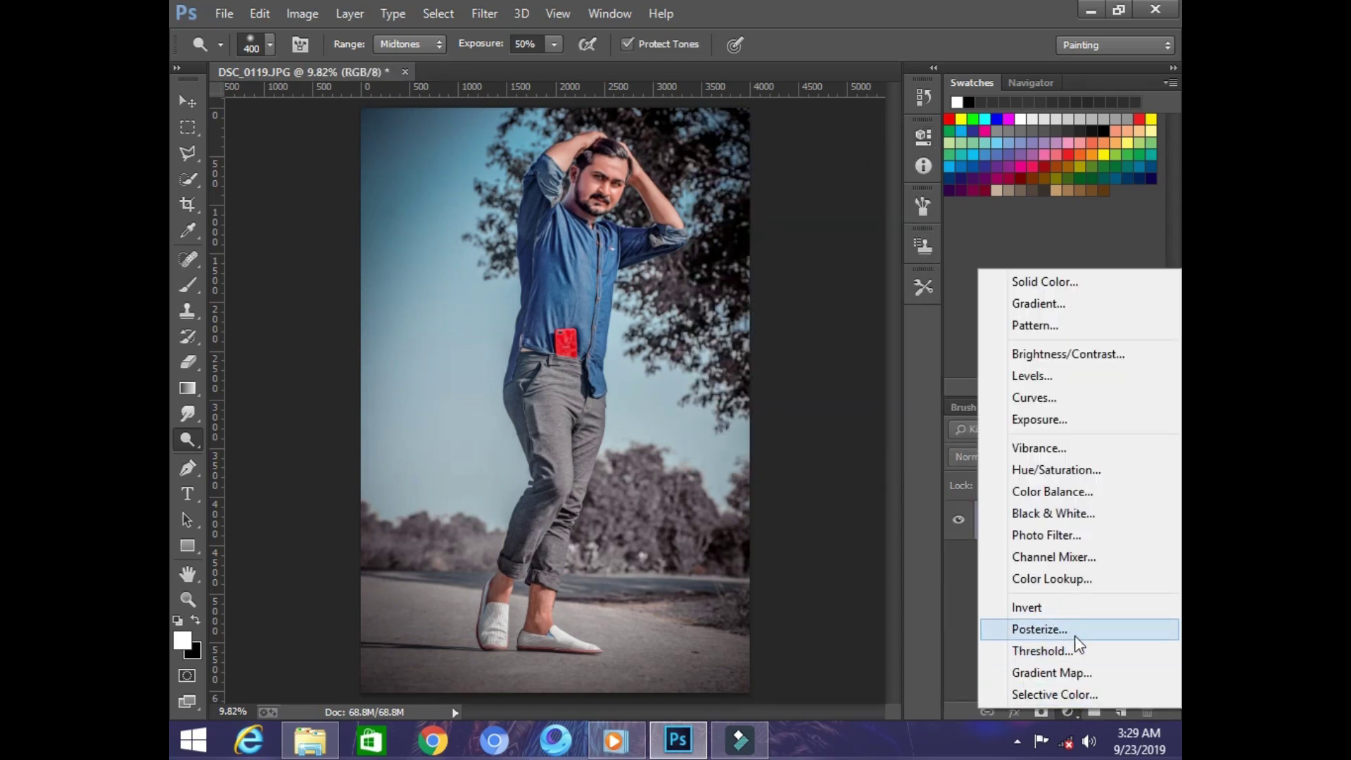
click(1052, 695)
click(795, 212)
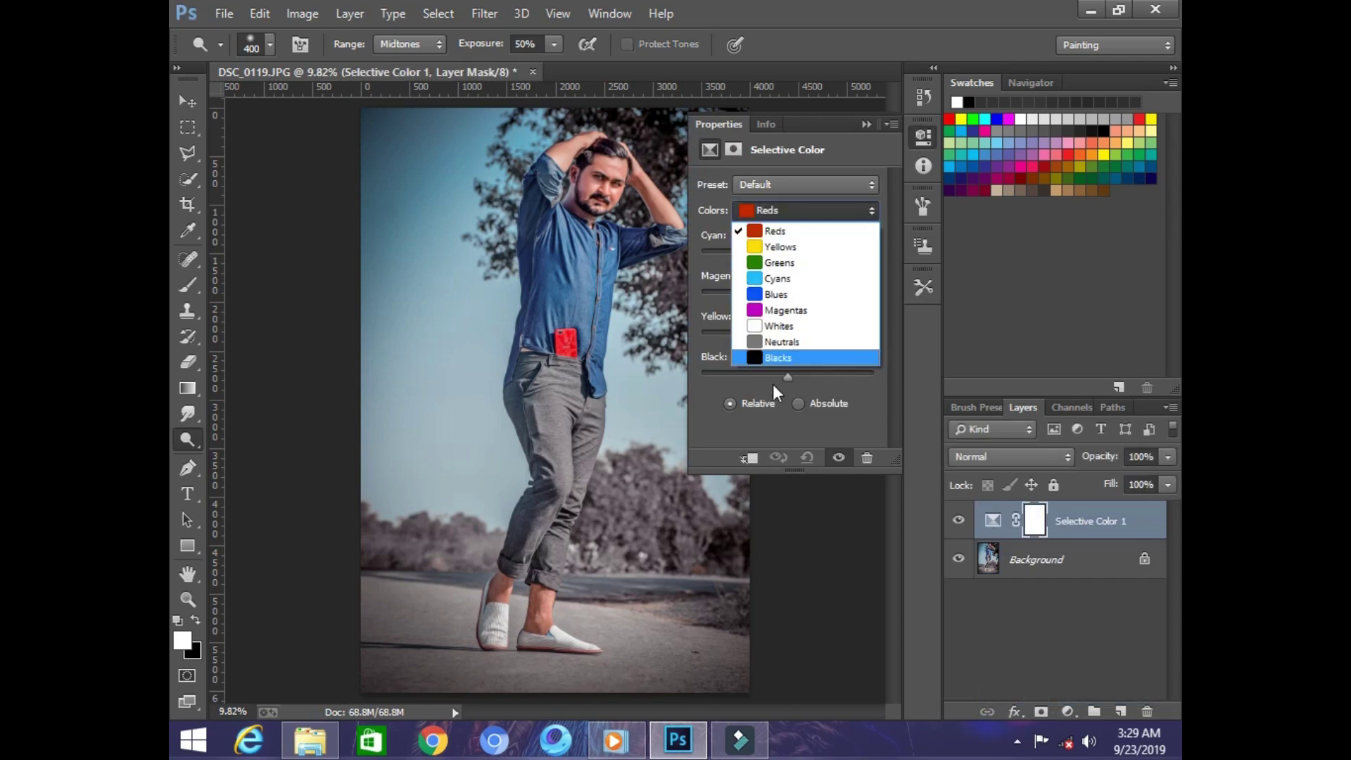
click(783, 361)
drag(788, 377, 796, 363)
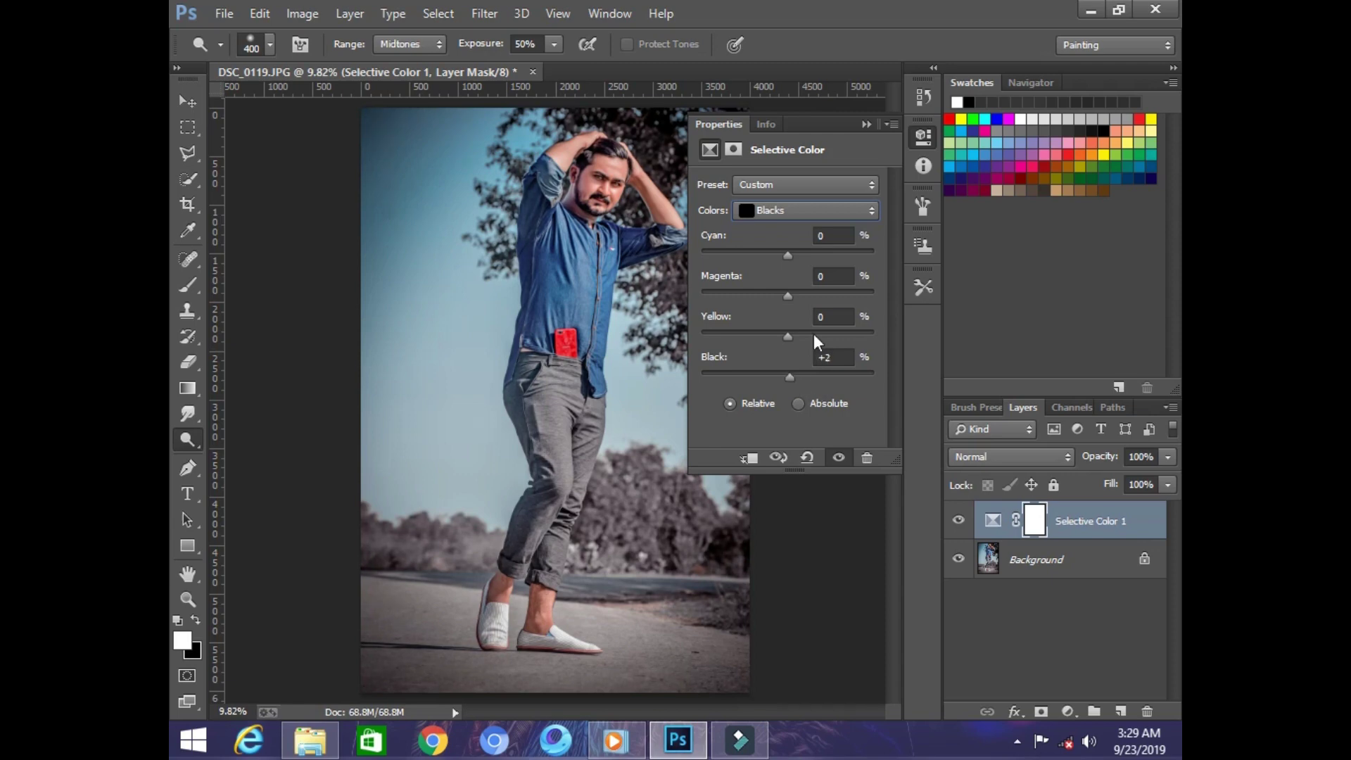
click(867, 125)
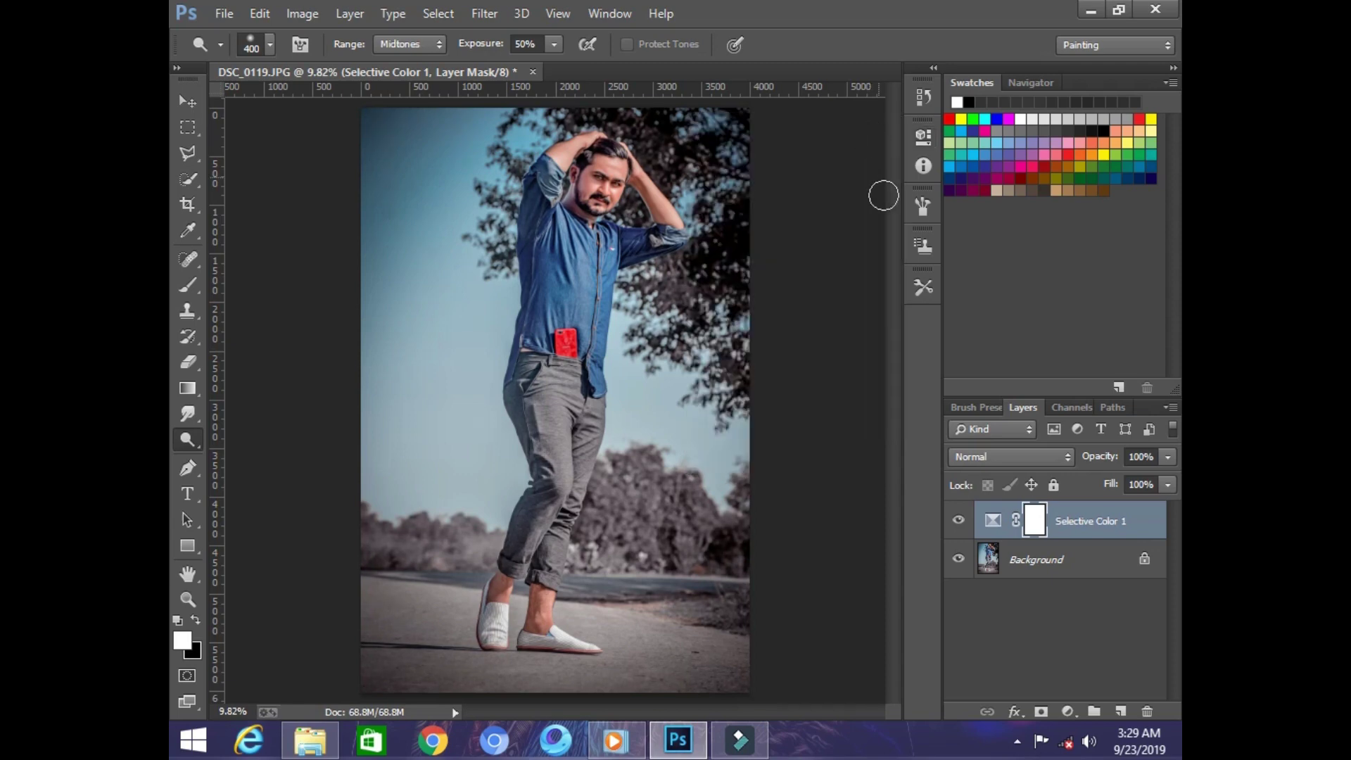
Compare the photo with and without the Selective Color adjustment and merge that layer into the Background.
click(958, 522)
click(957, 521)
click(958, 521)
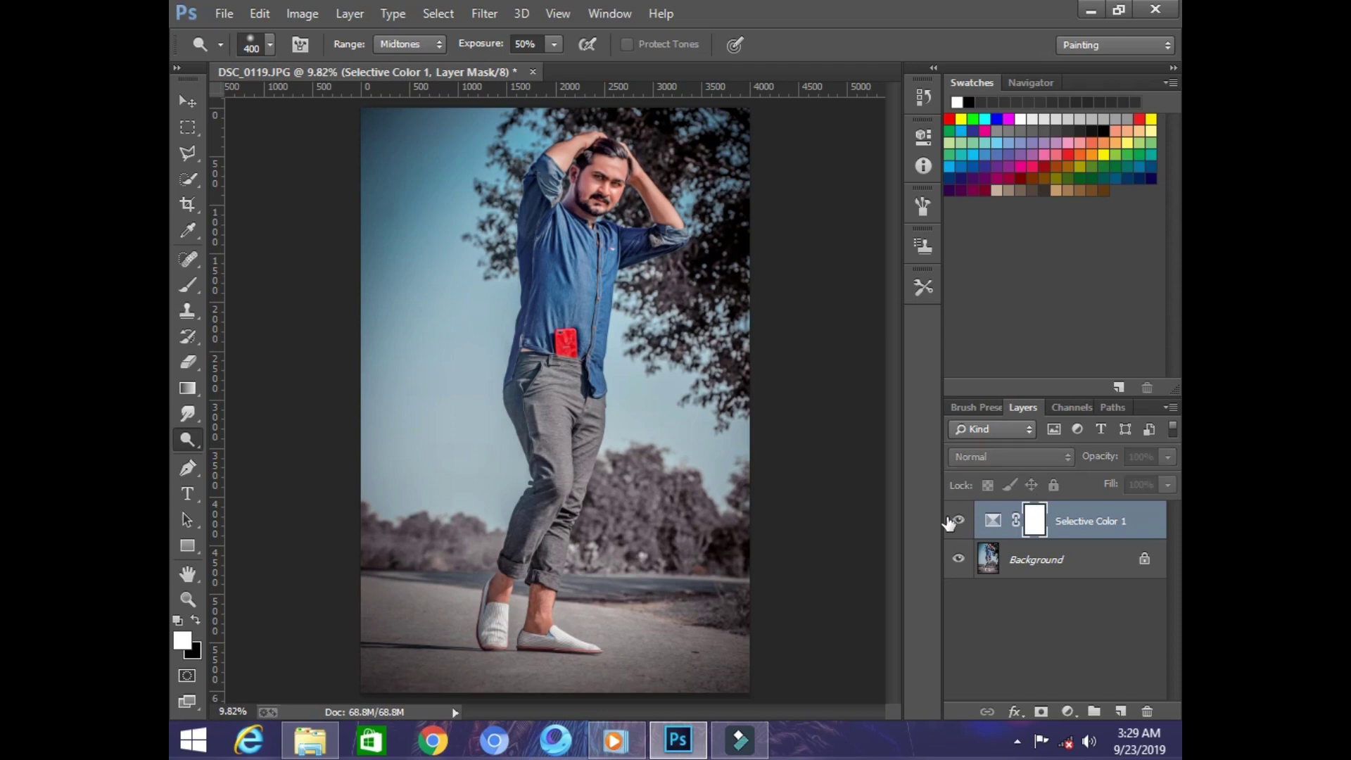
click(958, 521)
right_click(1084, 524)
click(1030, 585)
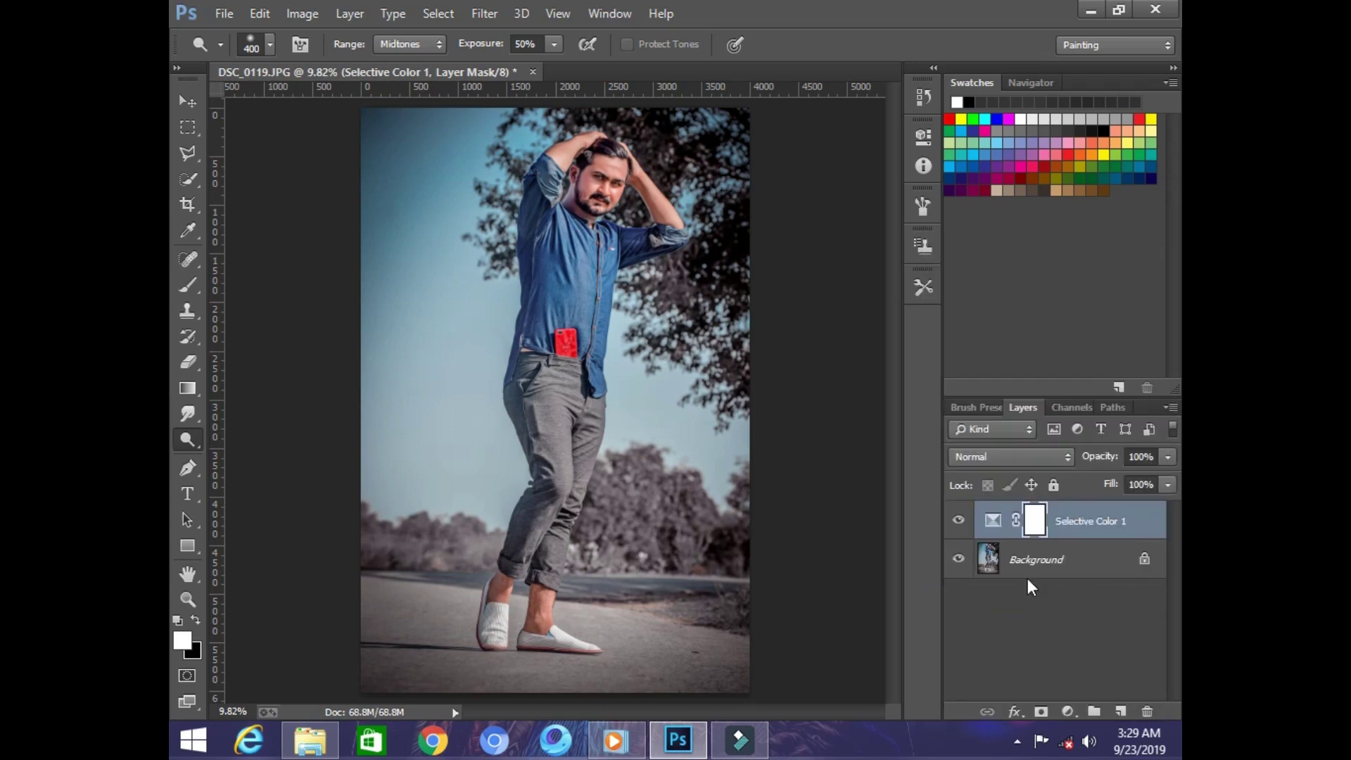
key(ctrl+e)
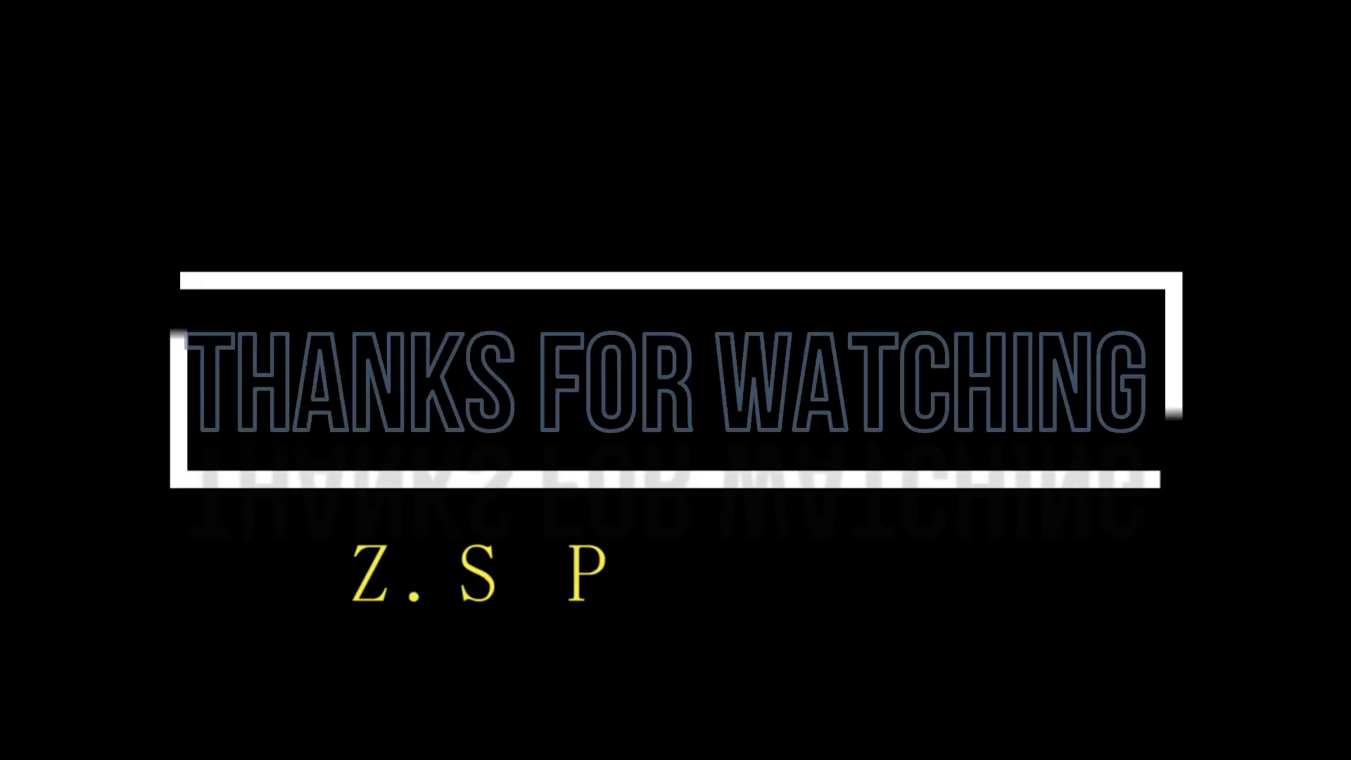